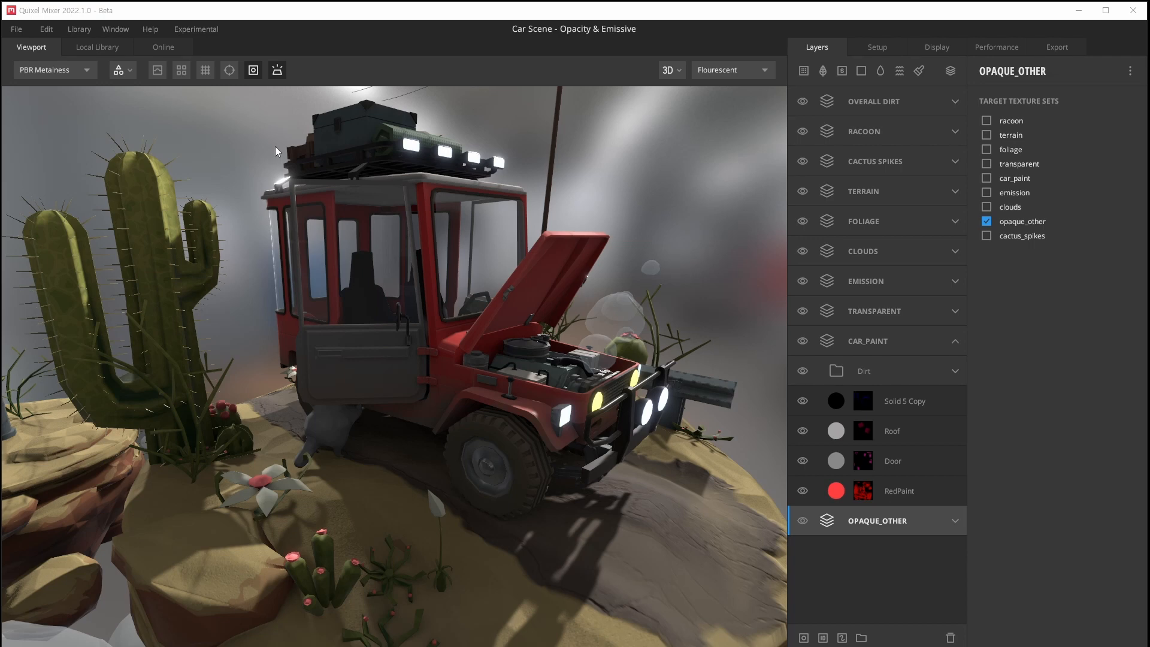
Look through the online and local asset libraries and return to the 3D view of the car scene
mouse_move(314, 236)
mouse_down()
mouse_move(352, 257)
mouse_move(331, 278)
mouse_move(483, 276)
mouse_move(362, 274)
mouse_move(390, 280)
mouse_move(340, 293)
mouse_move(412, 300)
mouse_move(315, 304)
mouse_move(357, 290)
mouse_up()
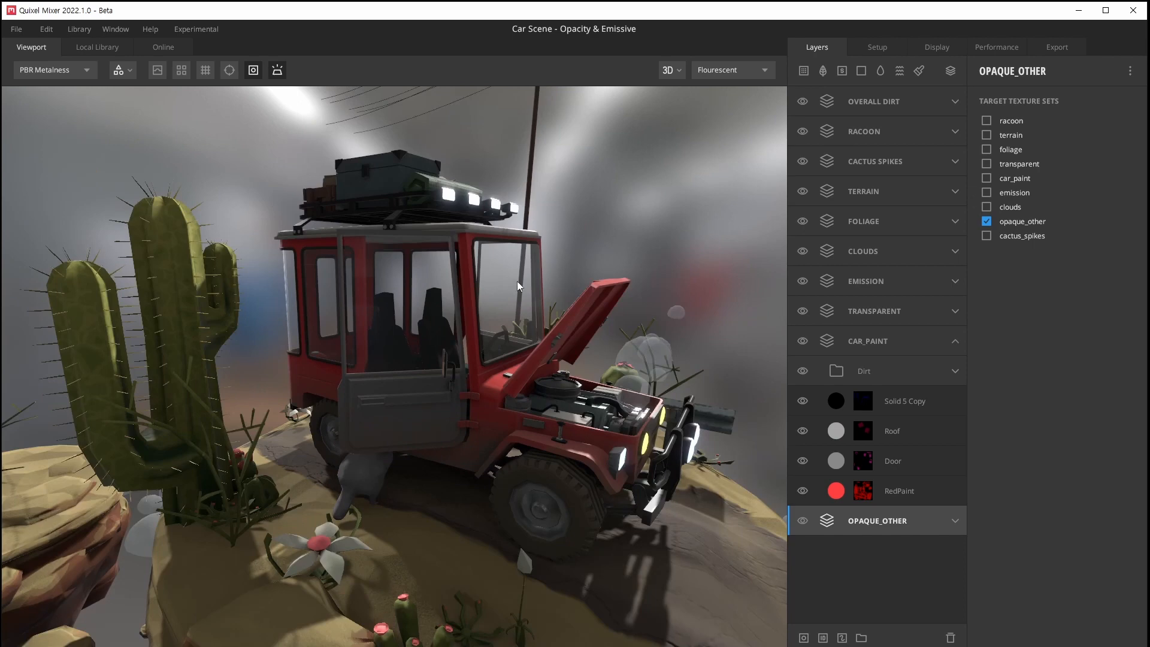
drag(517, 281, 490, 279)
click(178, 50)
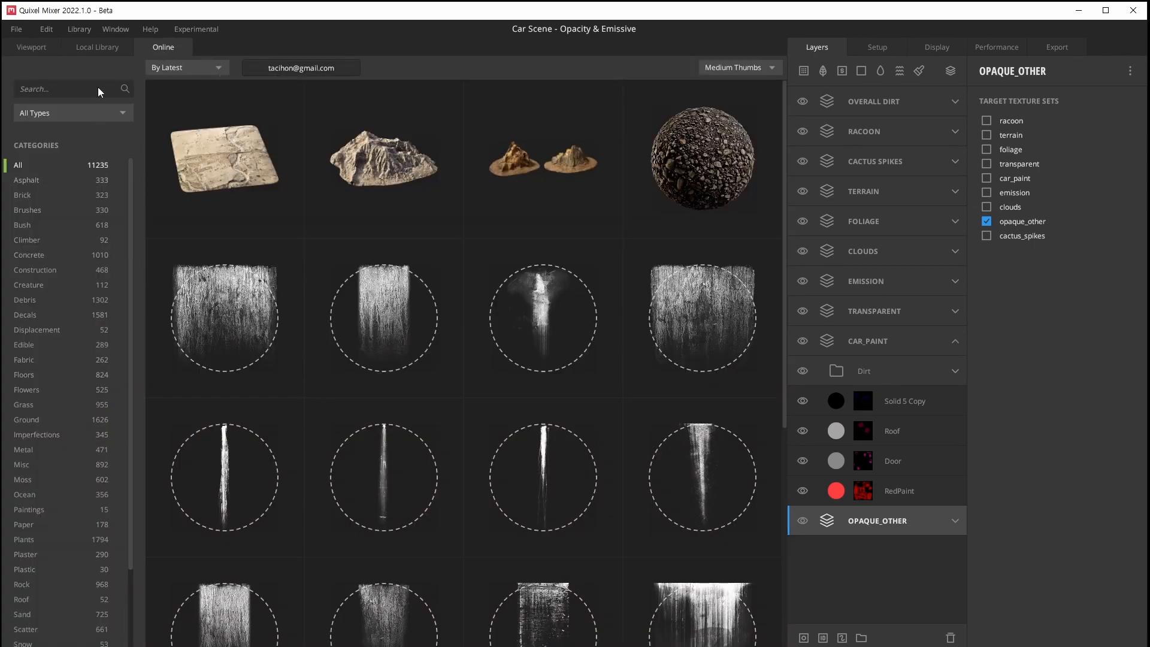
click(82, 47)
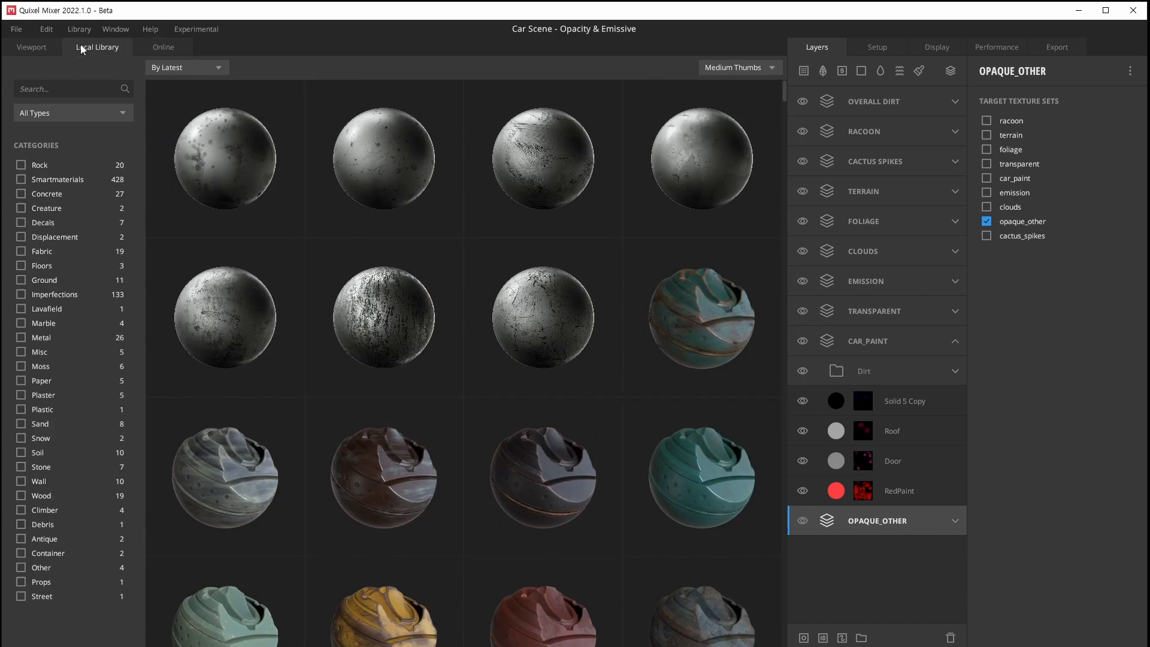
click(158, 47)
click(25, 47)
drag(567, 361, 497, 311)
scroll(475, 334, up, 3)
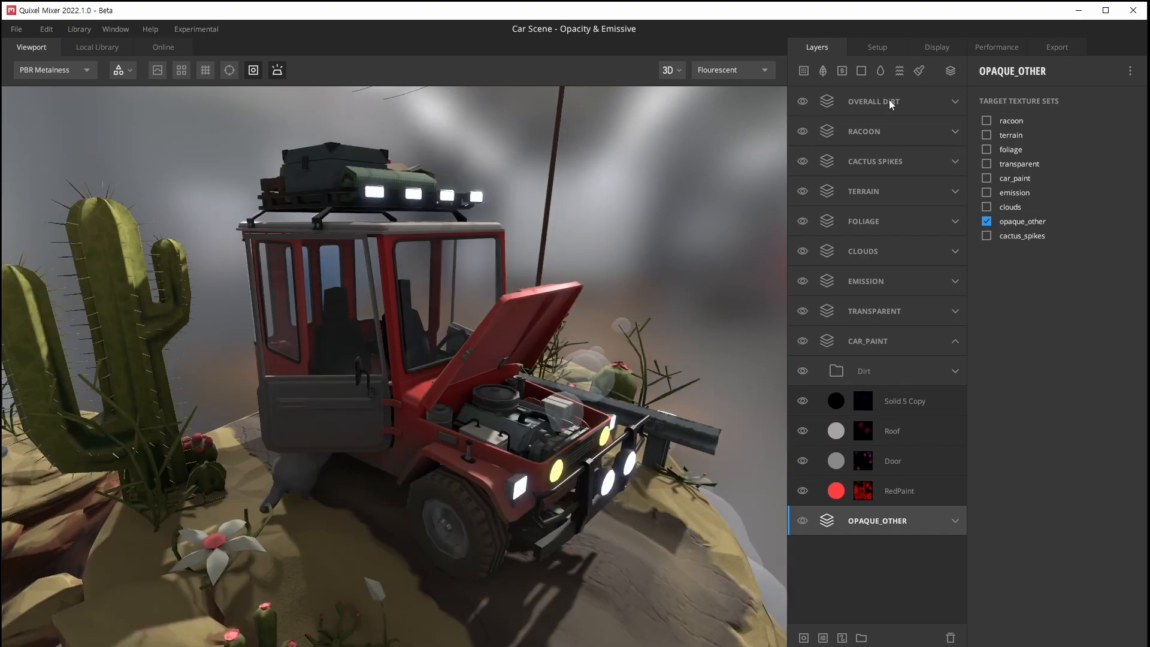
drag(576, 356, 521, 336)
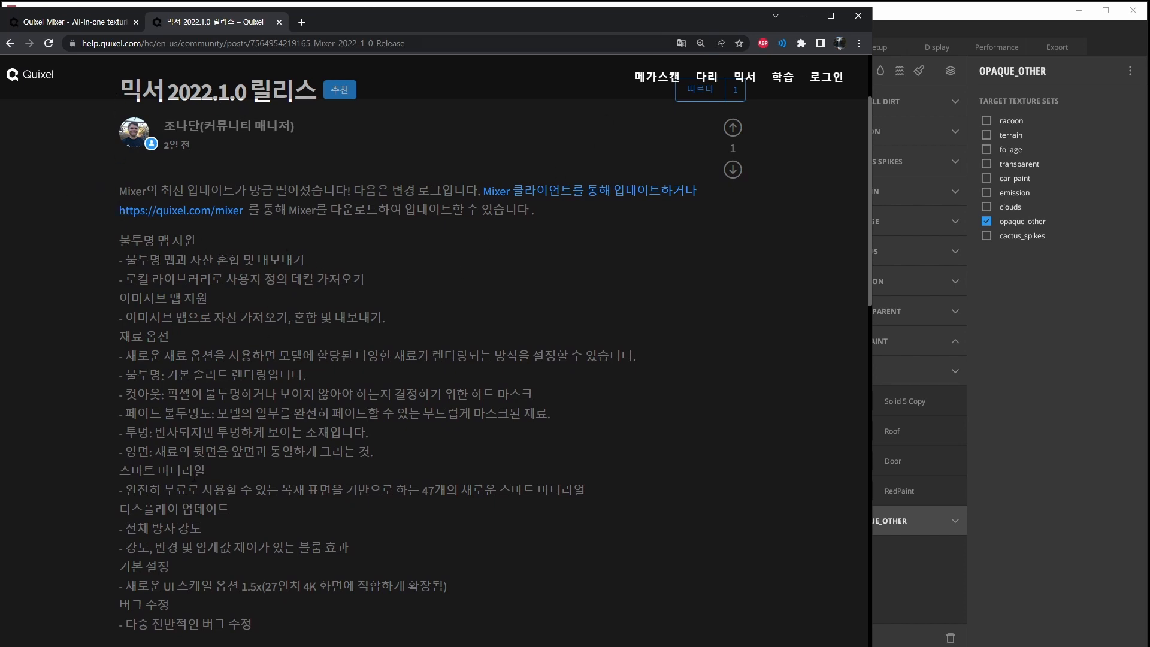
Switch to the browser and read the Mixer 2022.1.0 release notes on opacity maps, emissive maps, material options and smart materials
drag(114, 246, 274, 247)
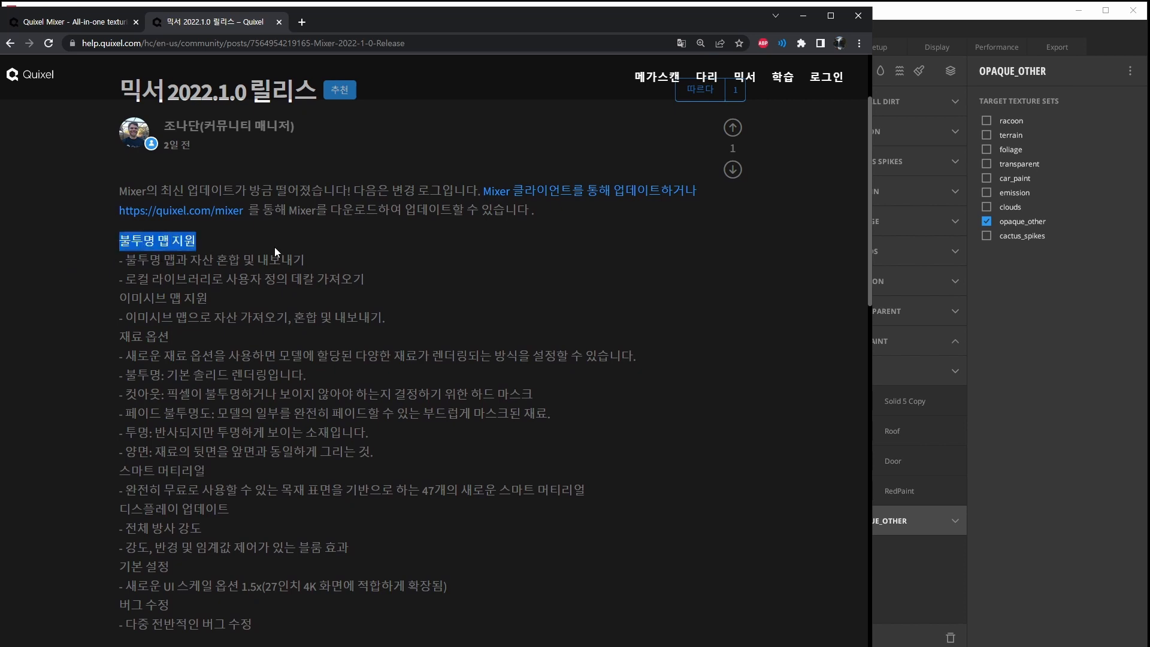
click(268, 253)
drag(130, 298, 242, 299)
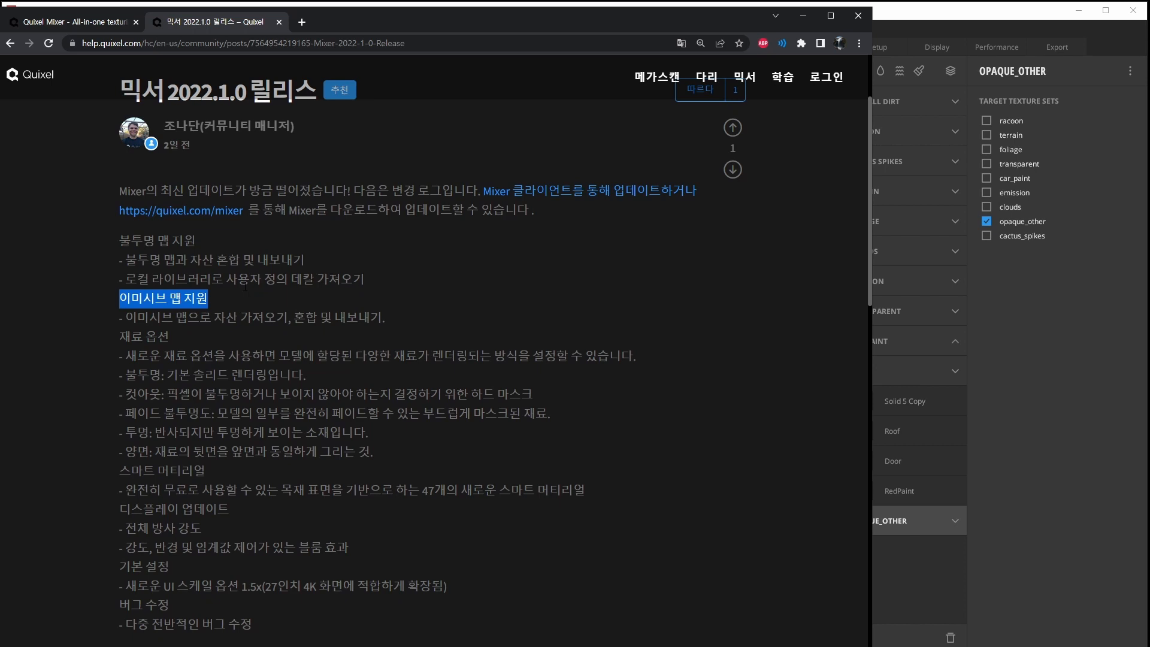
drag(131, 336, 264, 356)
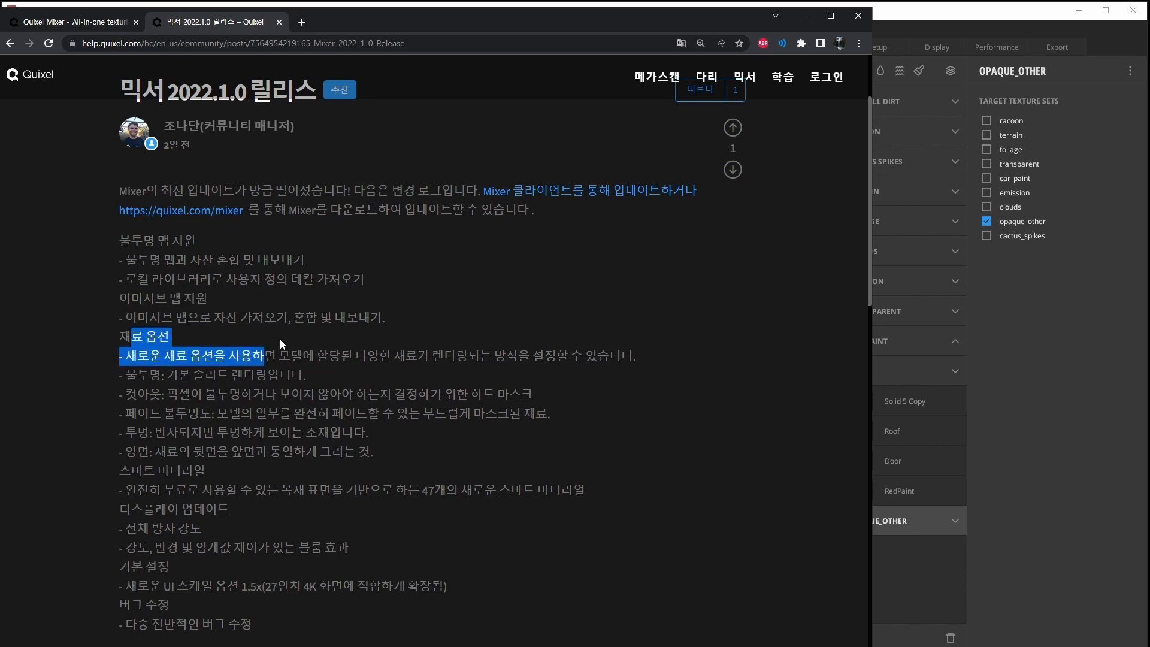
click(279, 339)
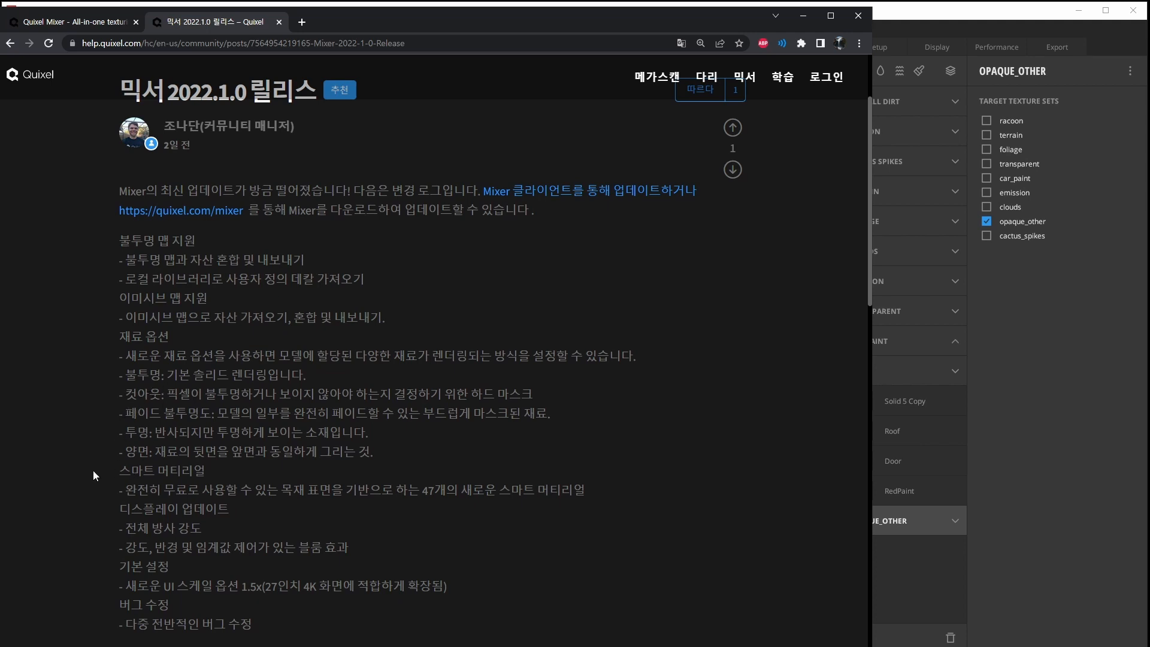
drag(106, 468, 587, 489)
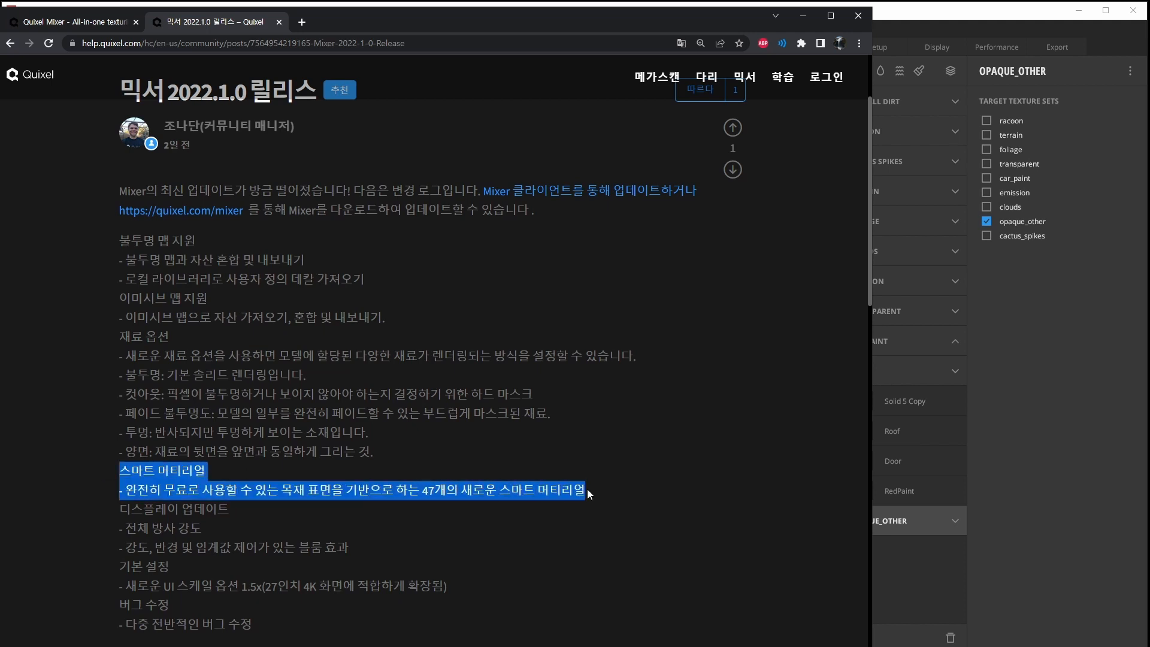
click(215, 500)
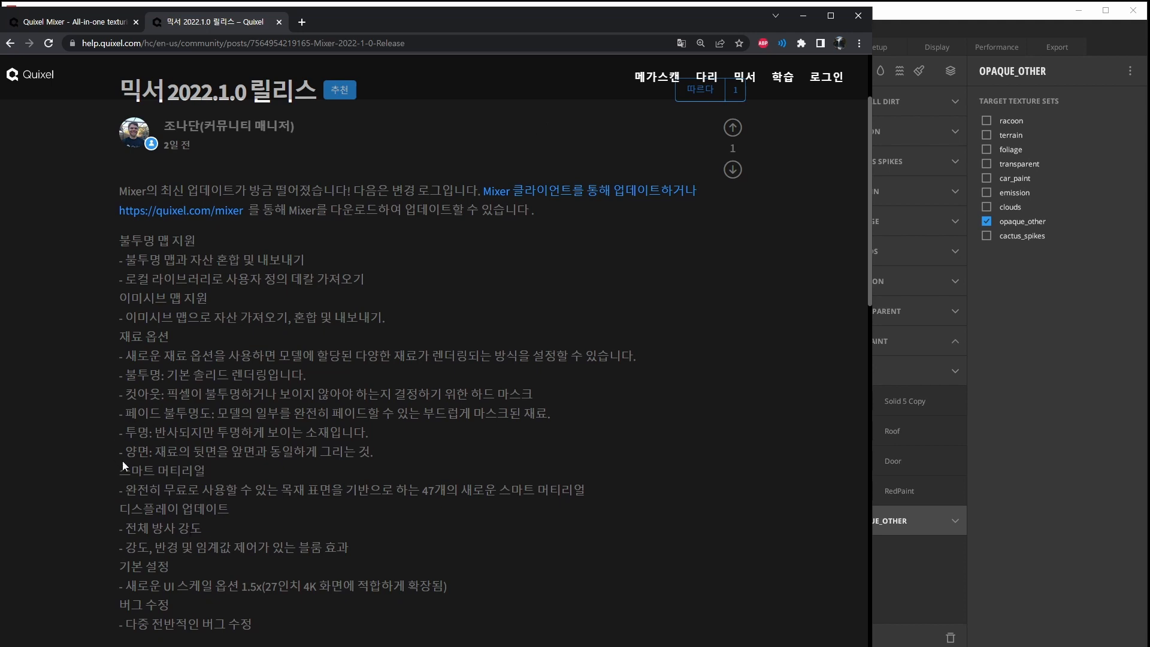
drag(121, 316, 213, 317)
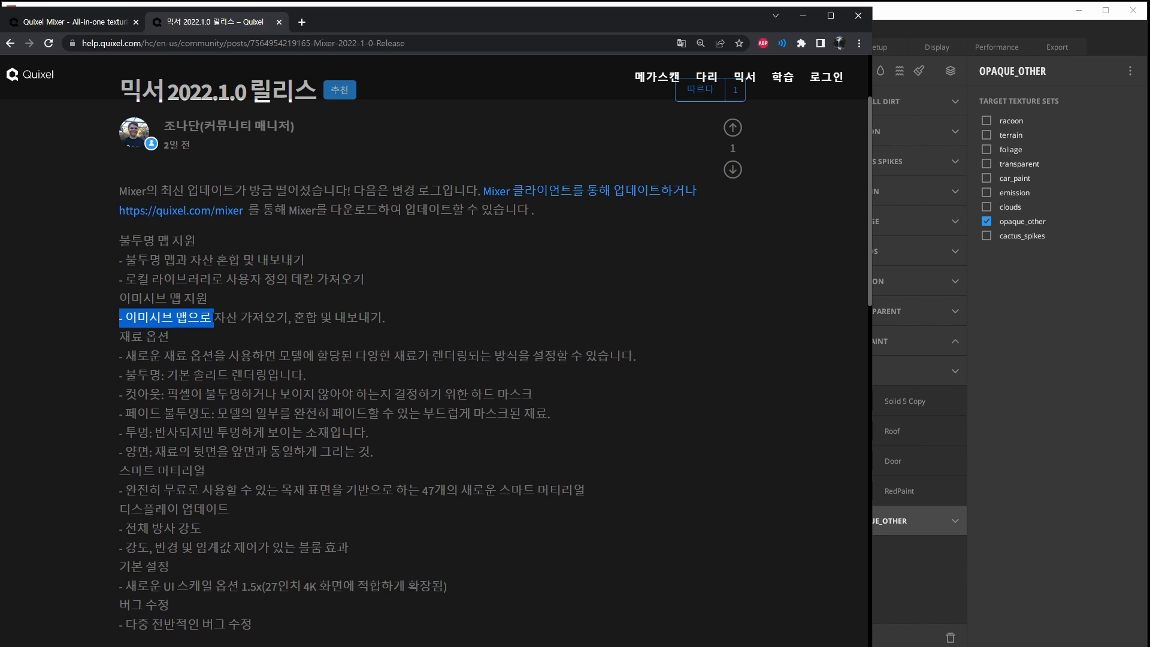
click(179, 485)
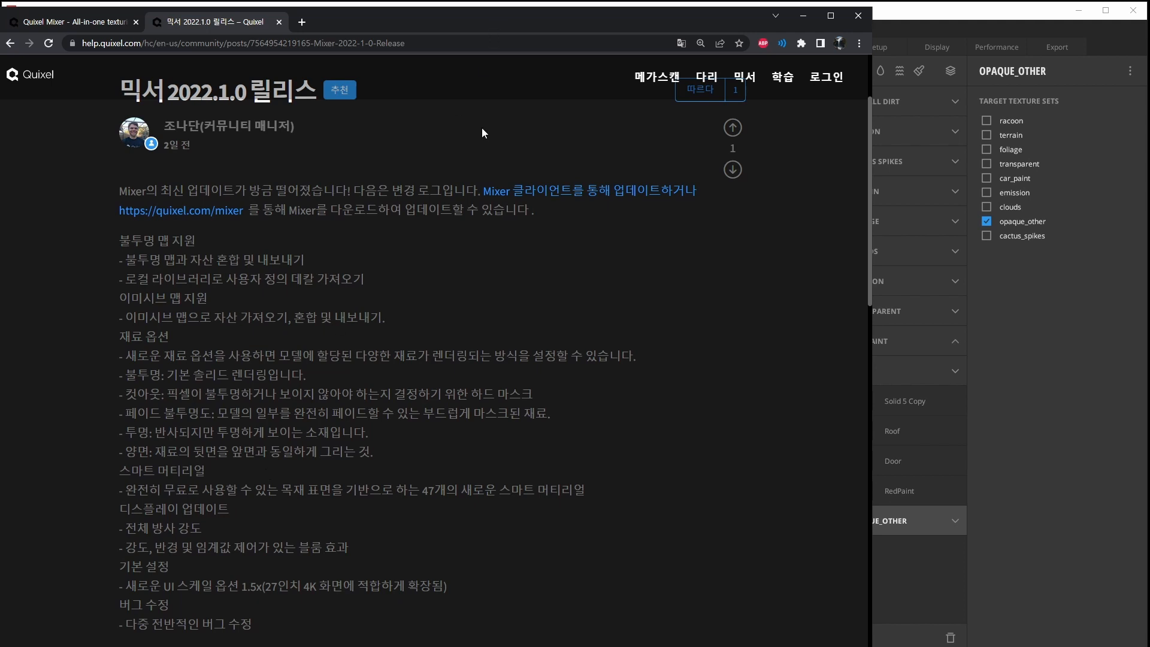
Highlight the change list from opacity map support to the preferences heading, clear the selection, and return to Quixel Mixer
drag(120, 240, 358, 590)
drag(296, 613, 138, 259)
click(113, 245)
drag(121, 233, 302, 346)
click(156, 319)
drag(120, 238, 339, 563)
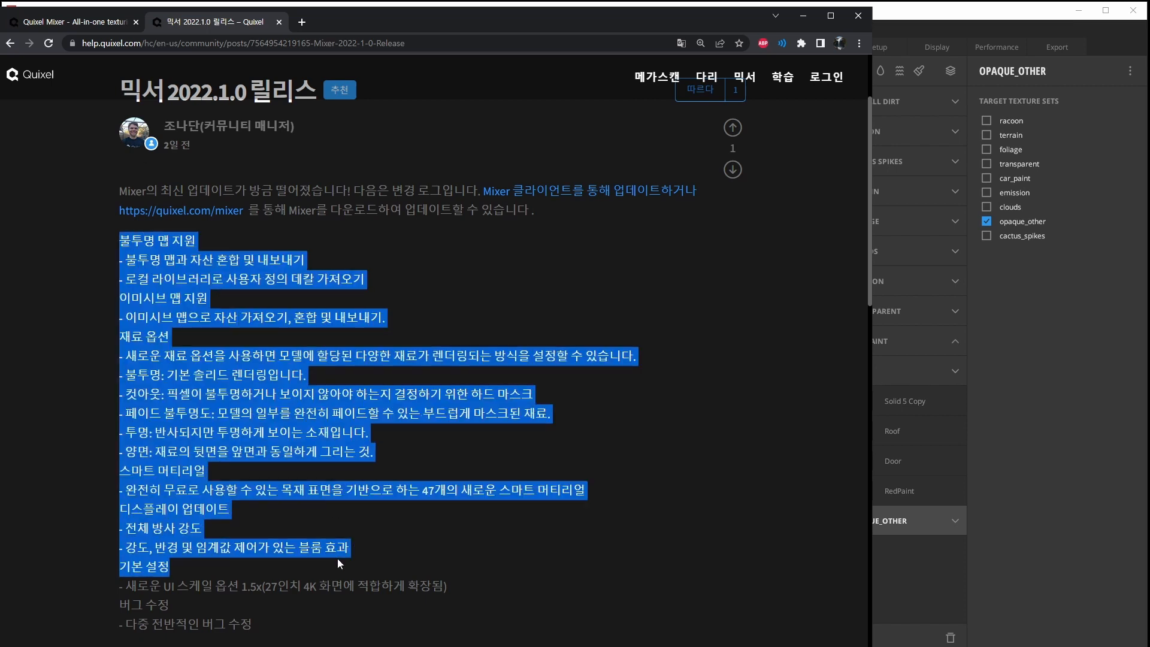
click(299, 554)
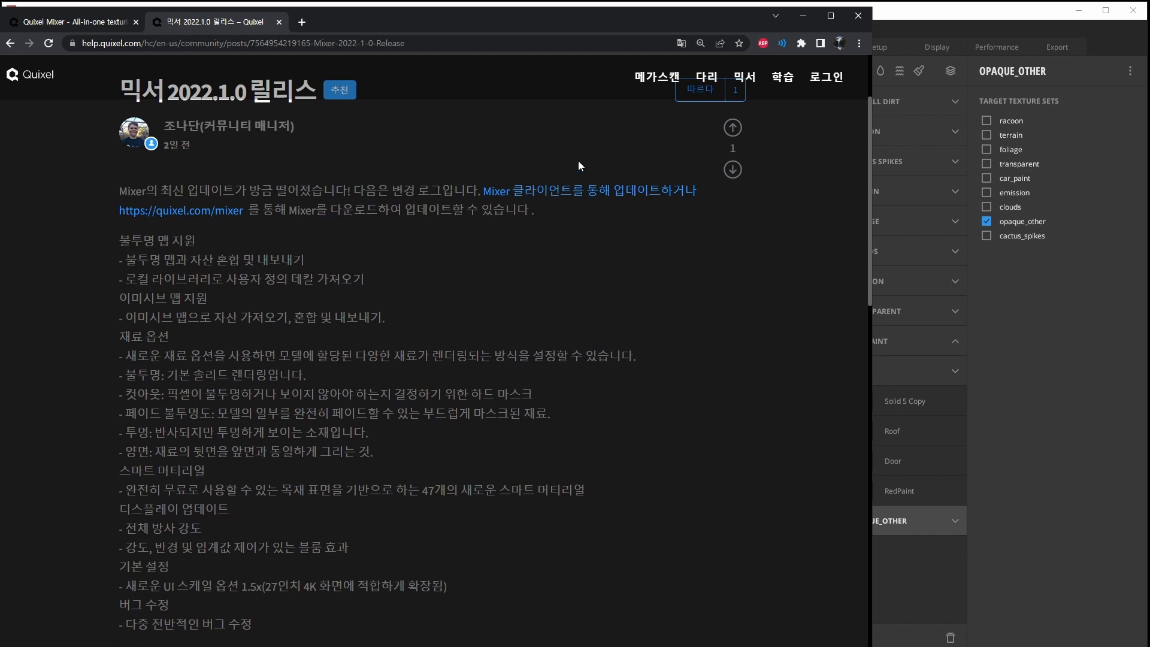
click(802, 15)
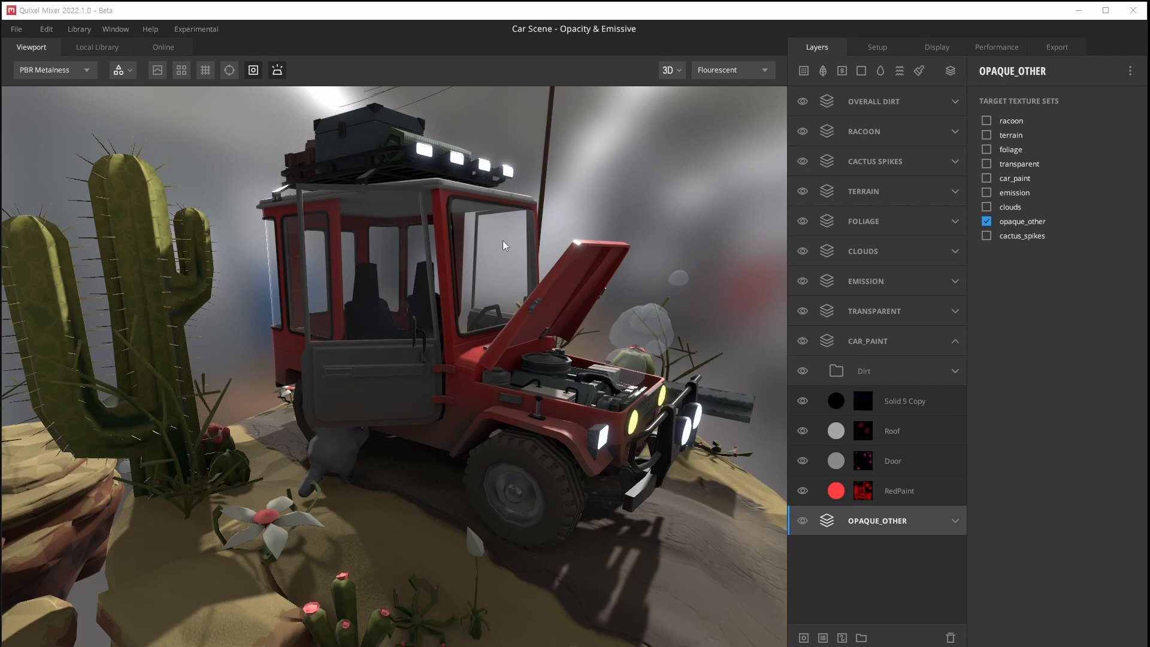
drag(502, 239, 464, 283)
scroll(465, 268, down, 8)
scroll(465, 269, up, 4)
scroll(465, 269, up, 7)
scroll(526, 203, down, 4)
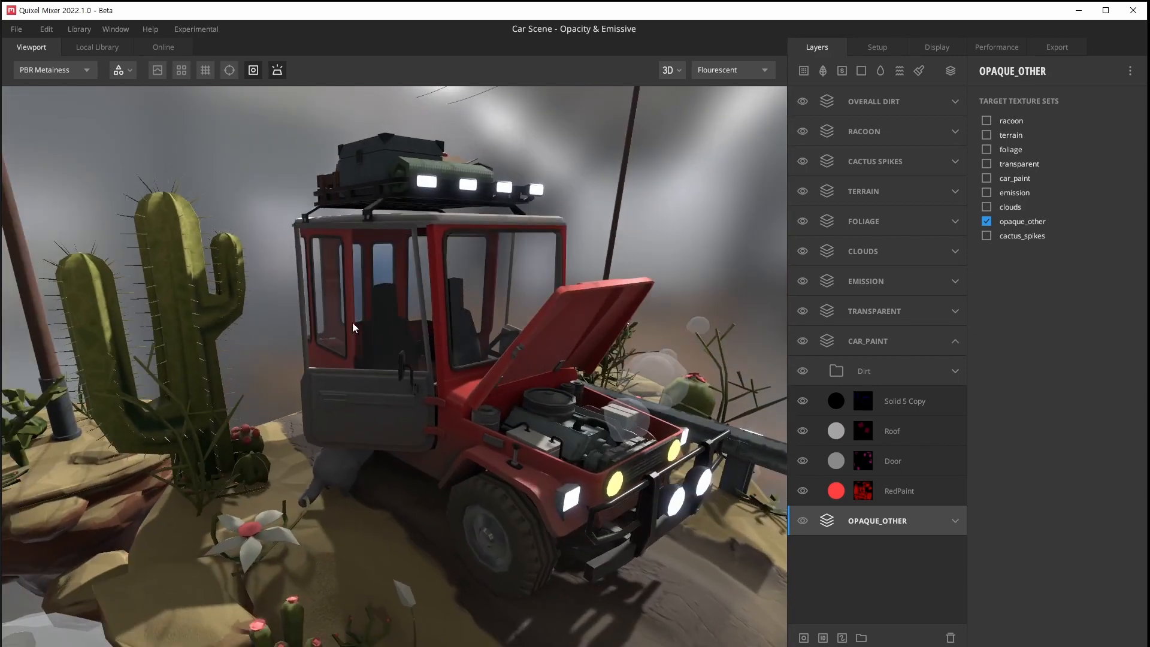
Turn the opacity display off and back on to compare how the cactus spikes render with and without it
middle_drag(352, 322, 471, 363)
scroll(471, 363, up, 5)
middle_drag(314, 323, 421, 356)
scroll(422, 356, up, 2)
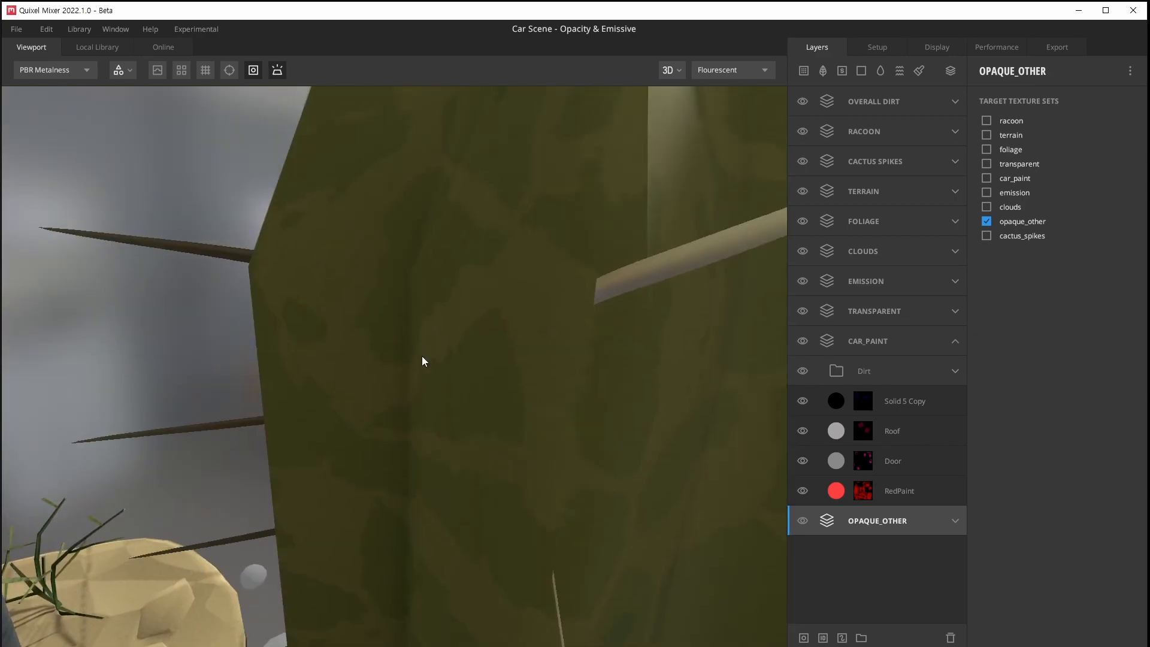
scroll(422, 356, down, 5)
middle_drag(413, 288, 411, 317)
scroll(411, 350, up, 3)
drag(411, 350, 469, 264)
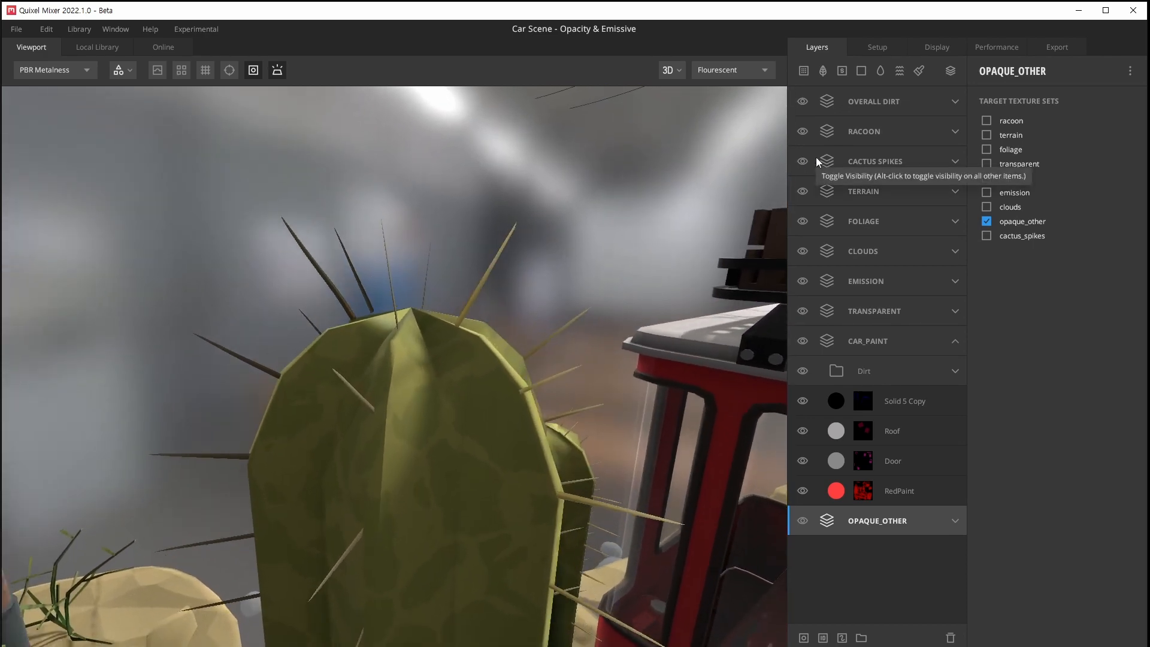
click(254, 70)
drag(432, 269, 298, 240)
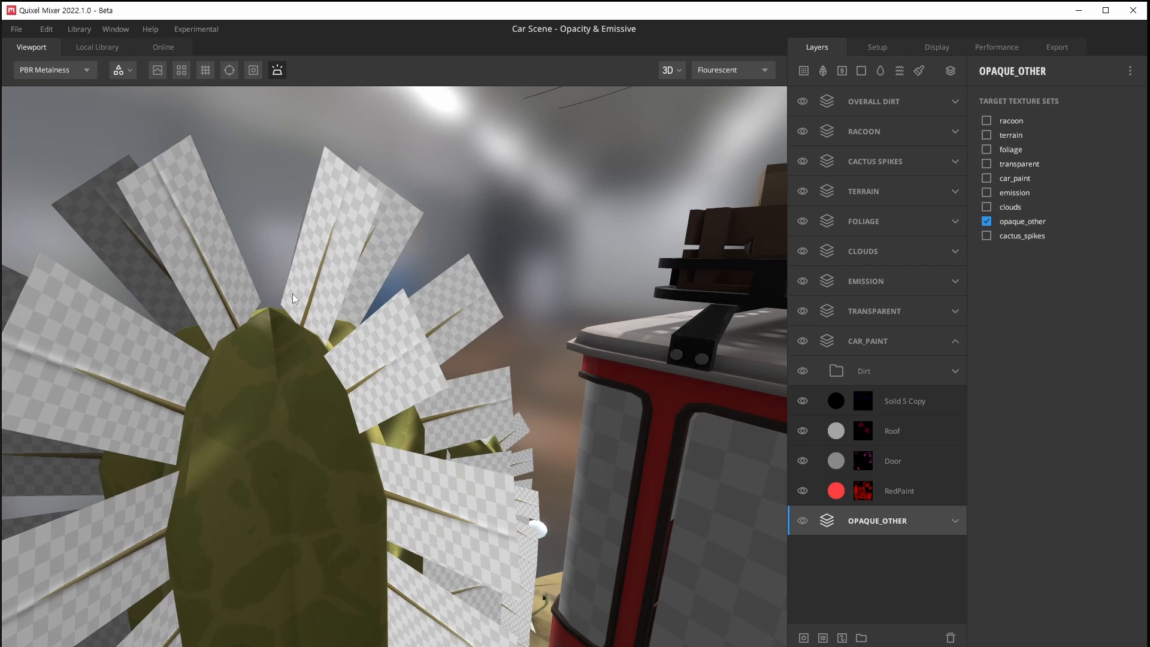
drag(293, 294, 269, 390)
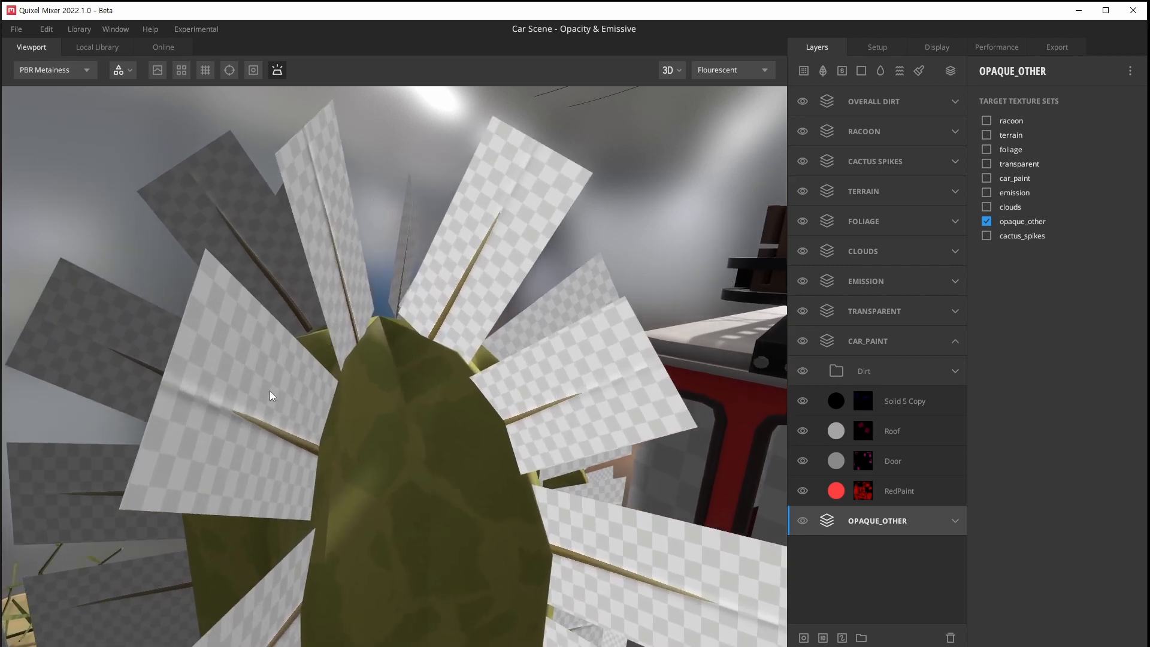
click(255, 71)
Toggle Show Emission off and on several times to compare the car's headlights and roof lights
drag(433, 223, 408, 321)
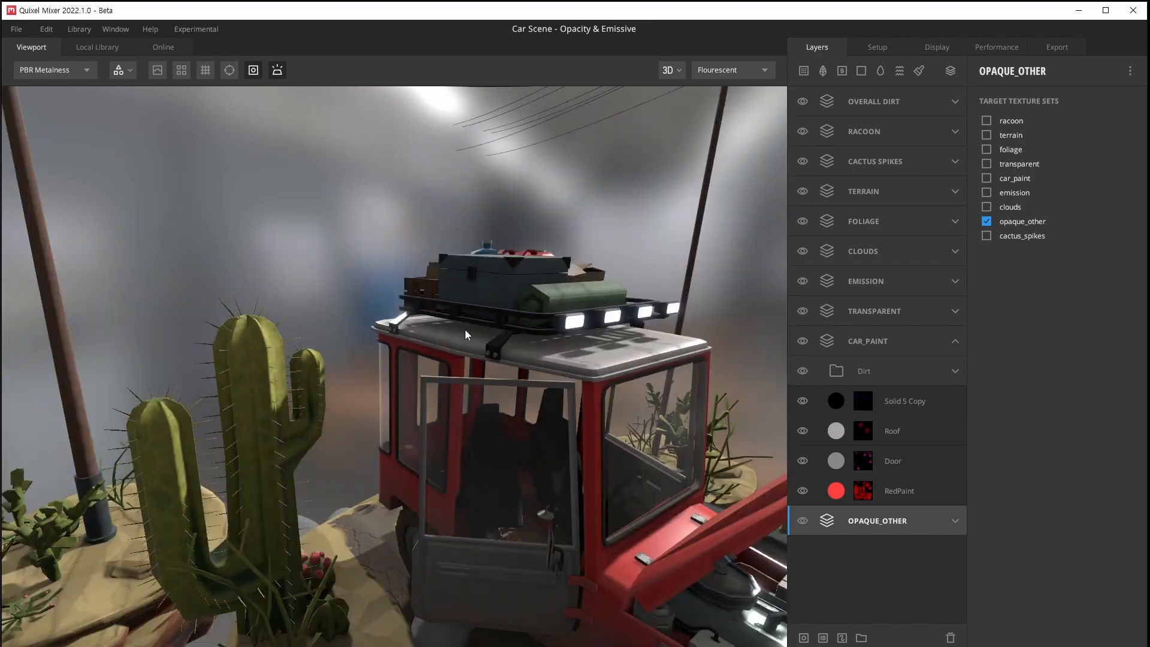
drag(419, 300, 383, 289)
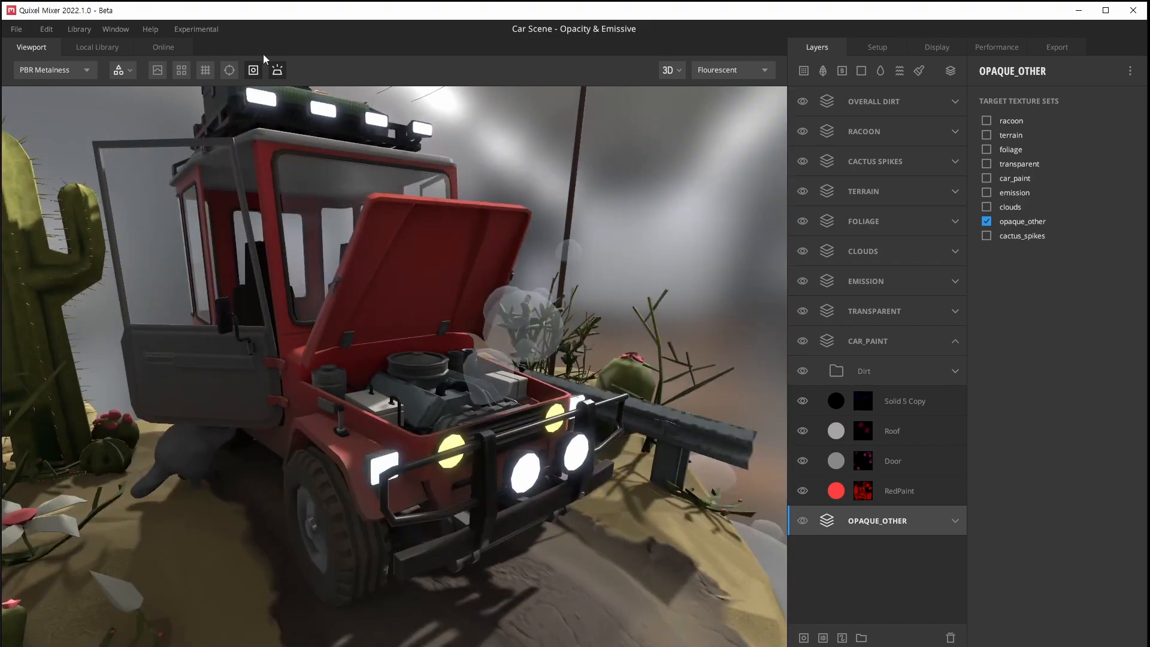
click(276, 69)
click(276, 69)
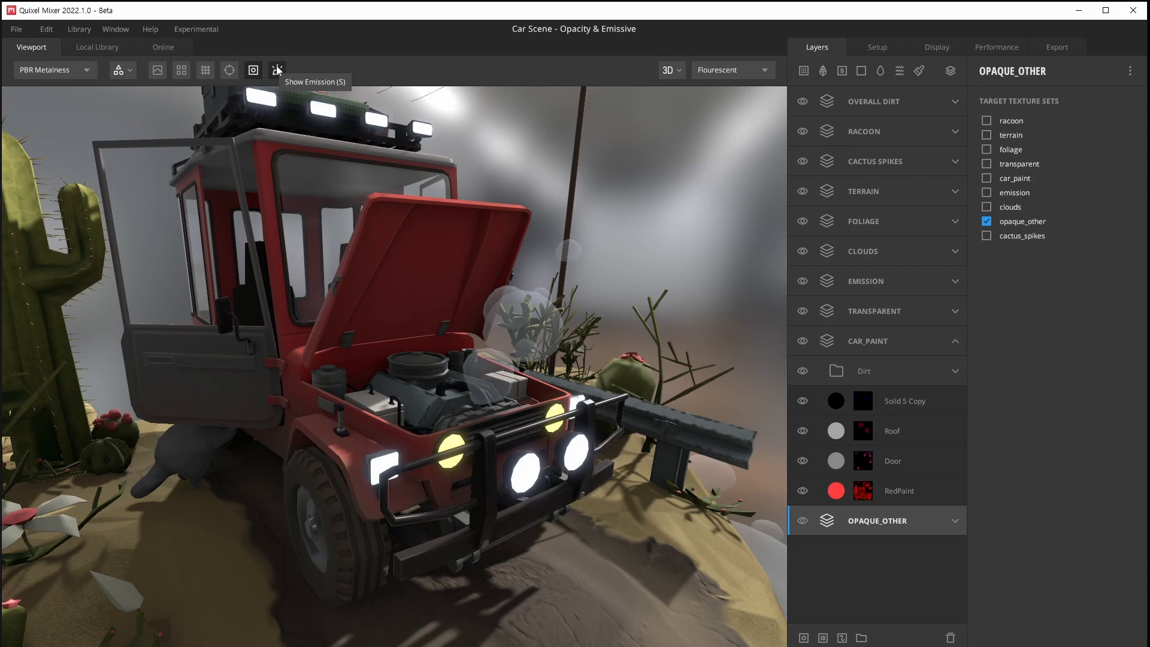
click(276, 69)
click(276, 69)
click(277, 69)
click(276, 69)
Toggle the opacity display off and back on to compare the clouds around the floating island
middle_drag(455, 455, 387, 382)
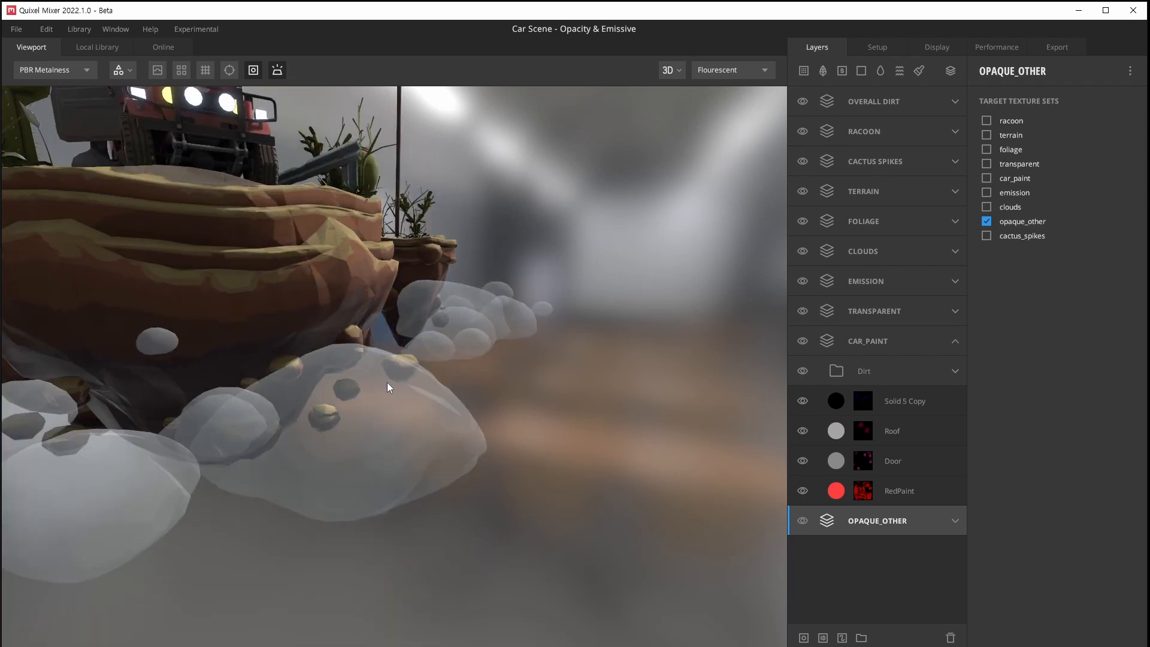
middle_drag(388, 385, 274, 113)
click(253, 70)
click(253, 73)
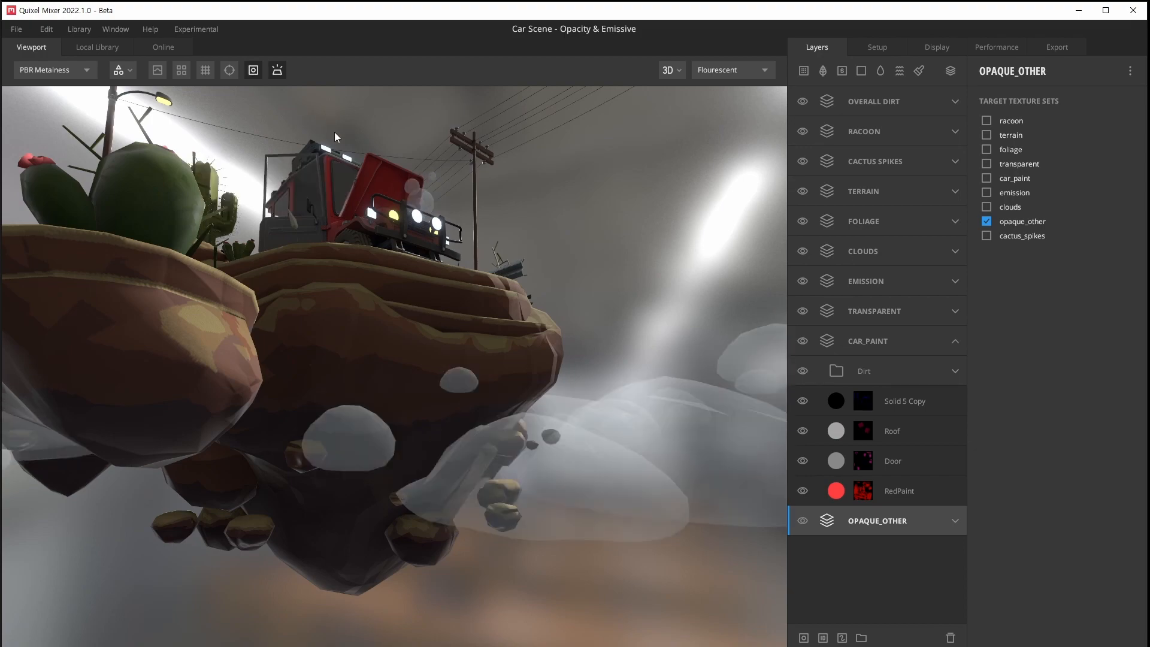
Glance at the model setup settings, and expand the CACTUS SPIKES layer set to examine its layers and target texture set
middle_drag(335, 131, 395, 323)
scroll(447, 342, up, 3)
scroll(447, 343, up, 4)
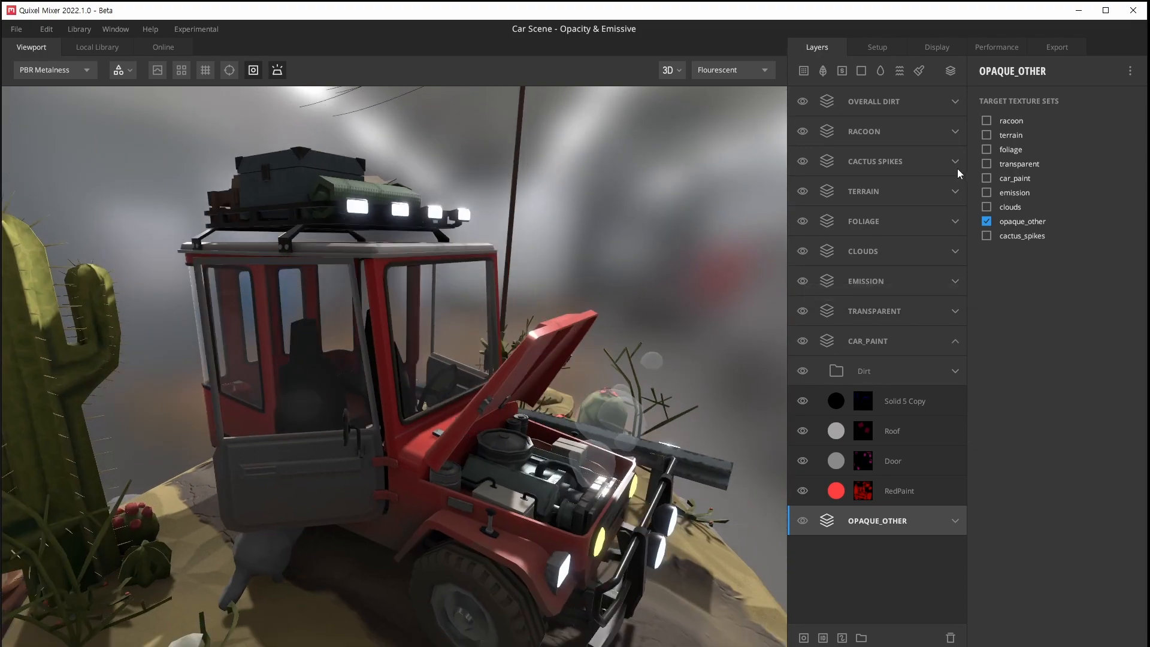
click(881, 47)
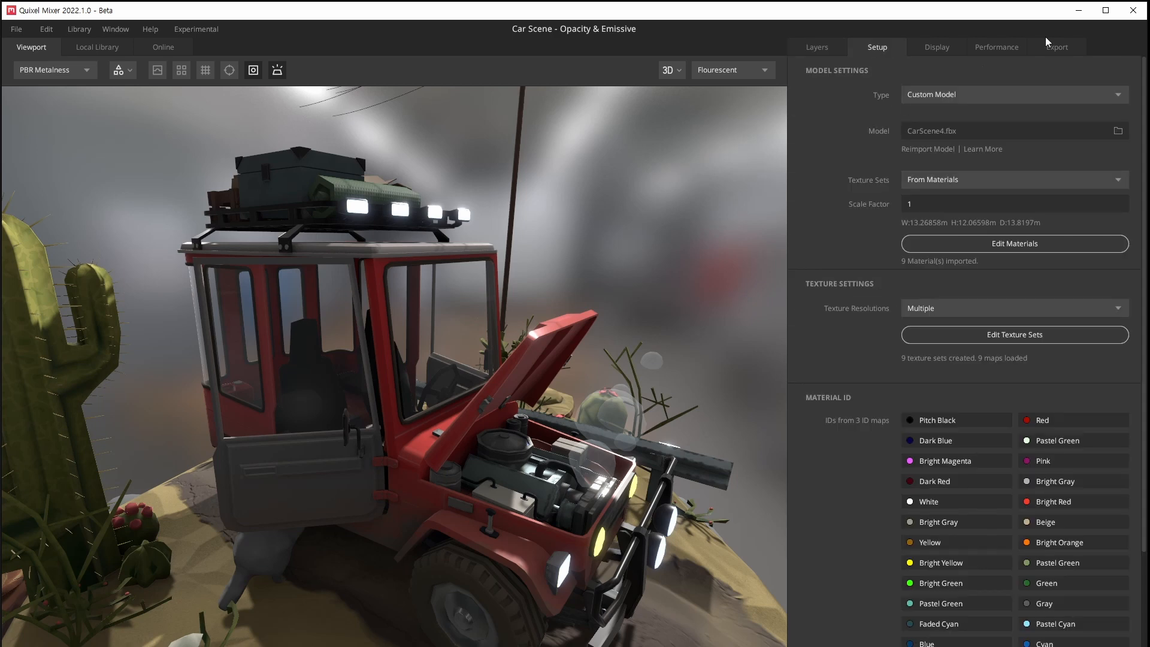
middle_drag(446, 294, 466, 285)
click(824, 48)
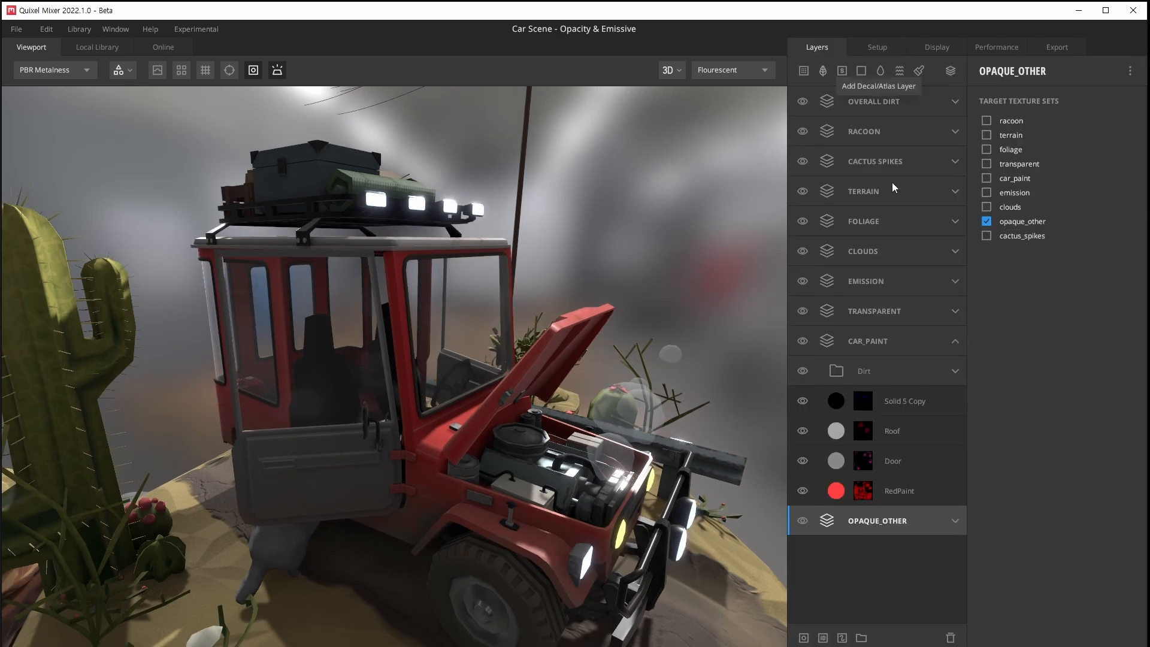
click(861, 159)
click(958, 162)
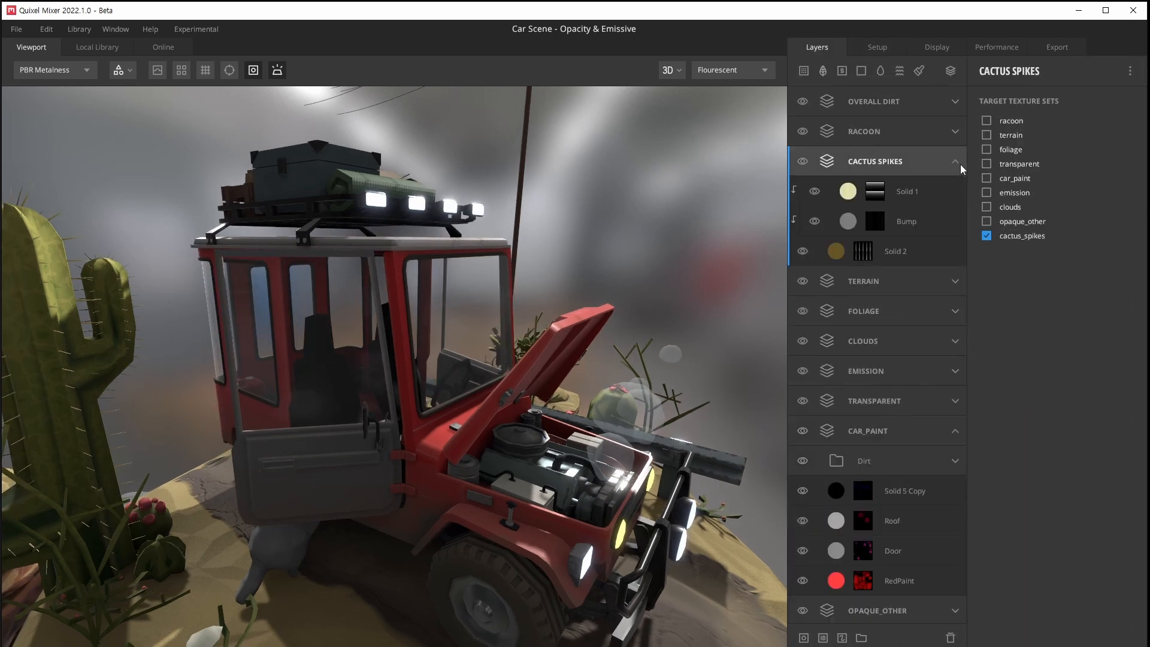
drag(401, 267, 539, 253)
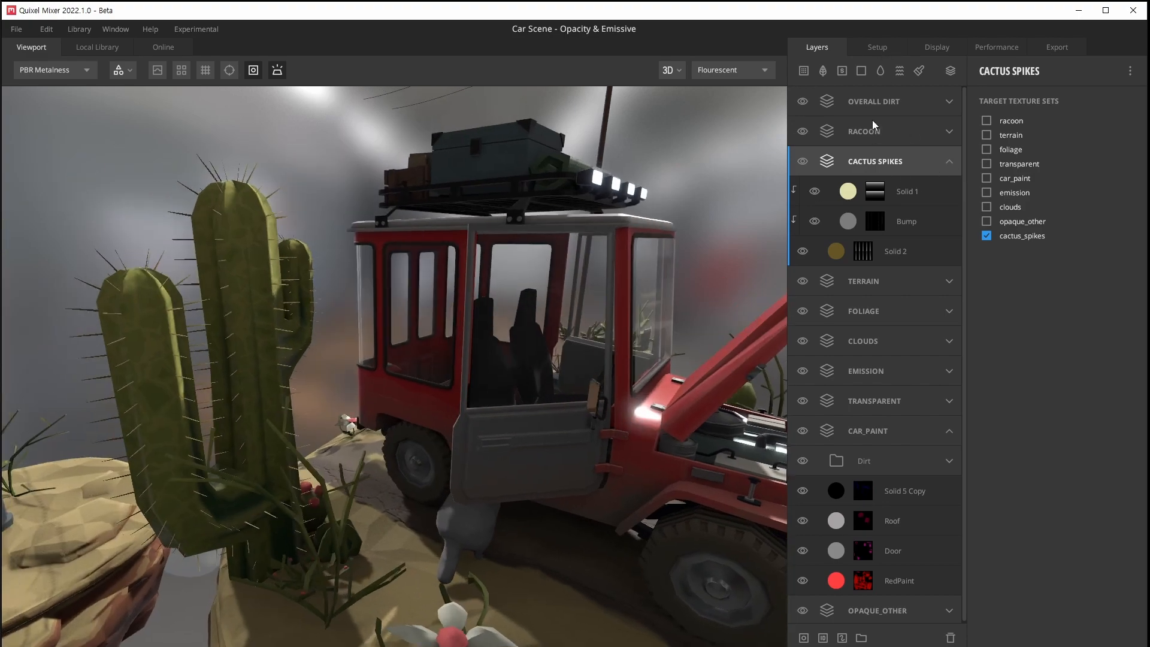
Open the material editor and examine the cactus_spikes material settings alongside a close-up of the spikes
click(877, 47)
click(958, 243)
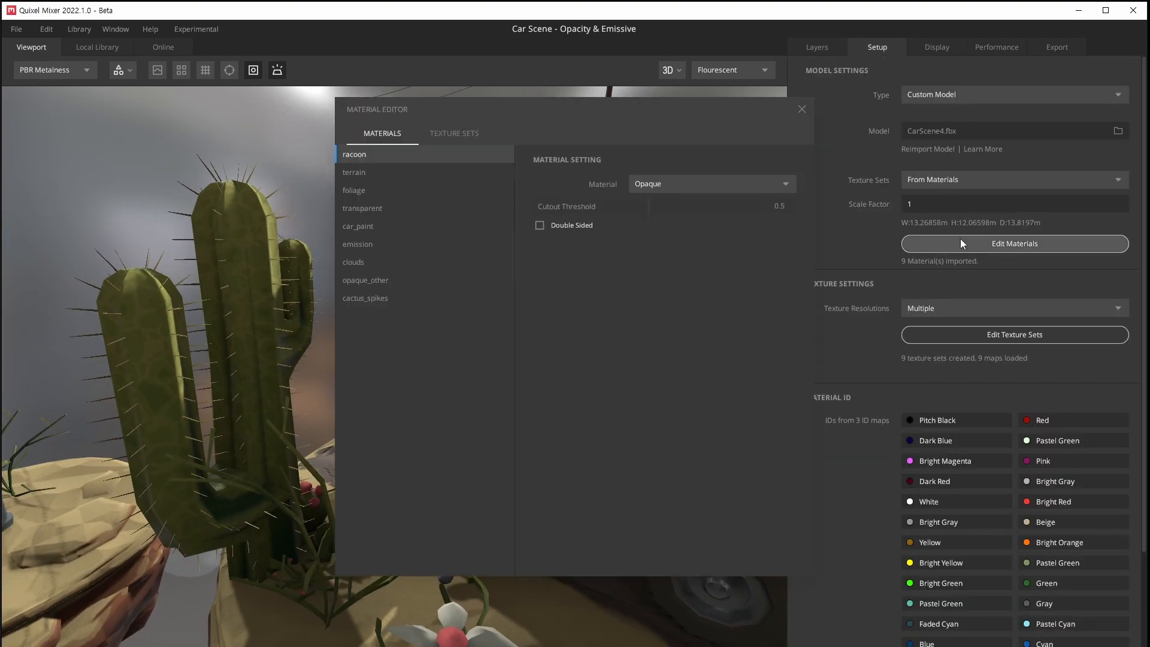
click(368, 297)
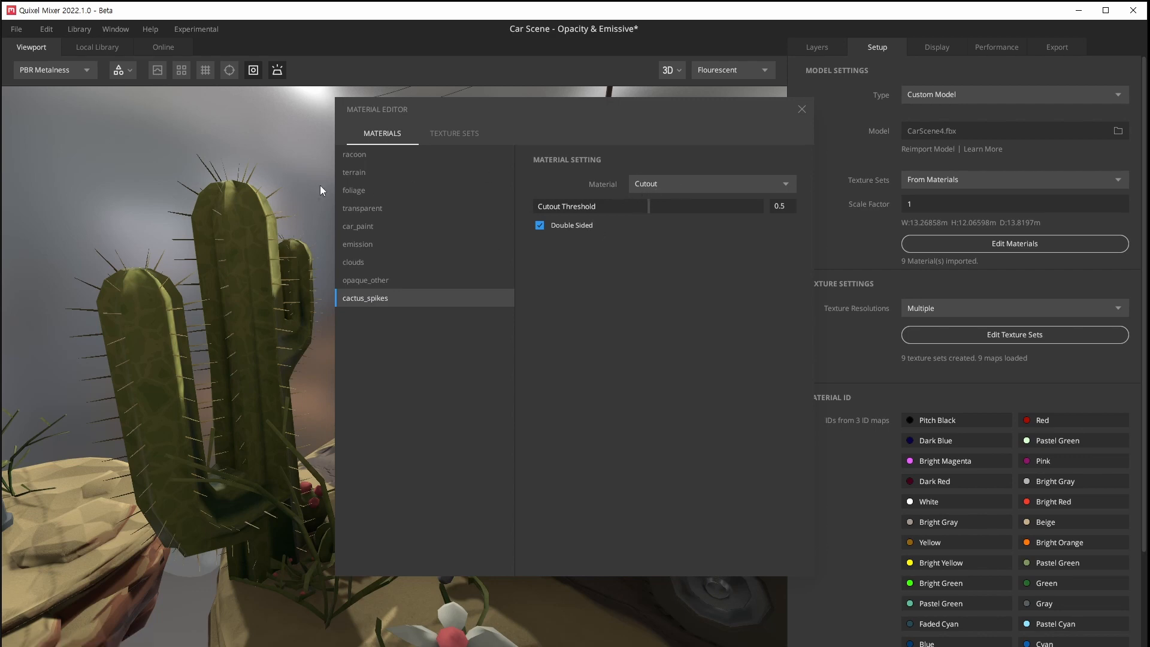
scroll(269, 197, up, 4)
middle_drag(225, 199, 288, 298)
drag(287, 297, 248, 292)
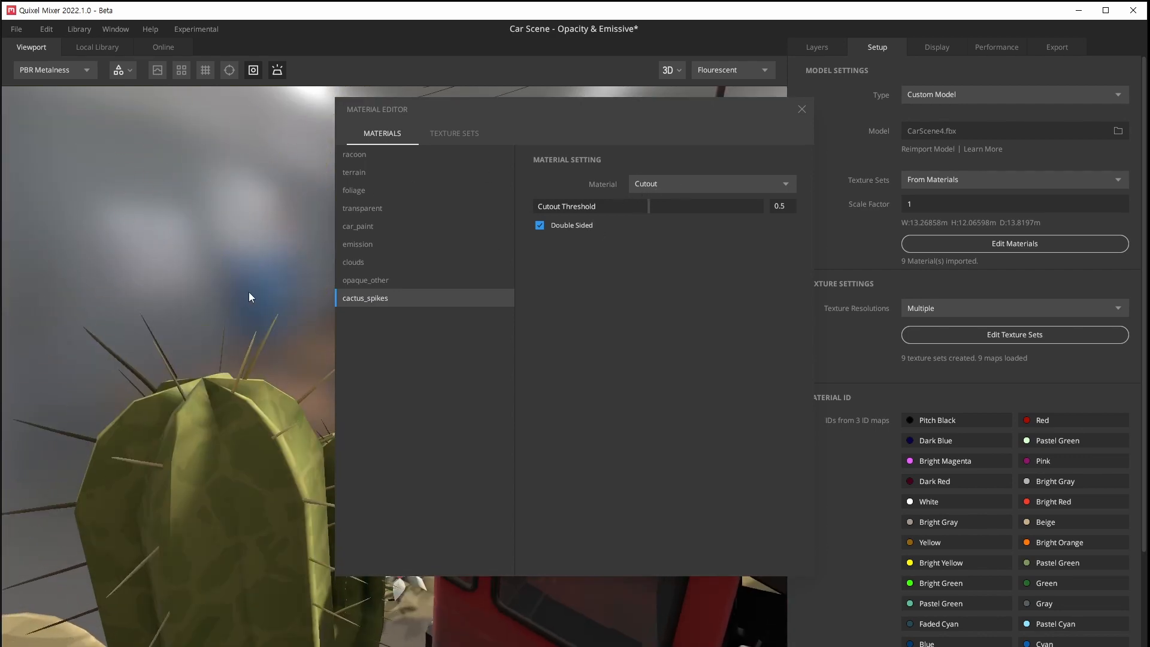
scroll(249, 293, up, 3)
middle_drag(224, 316, 231, 306)
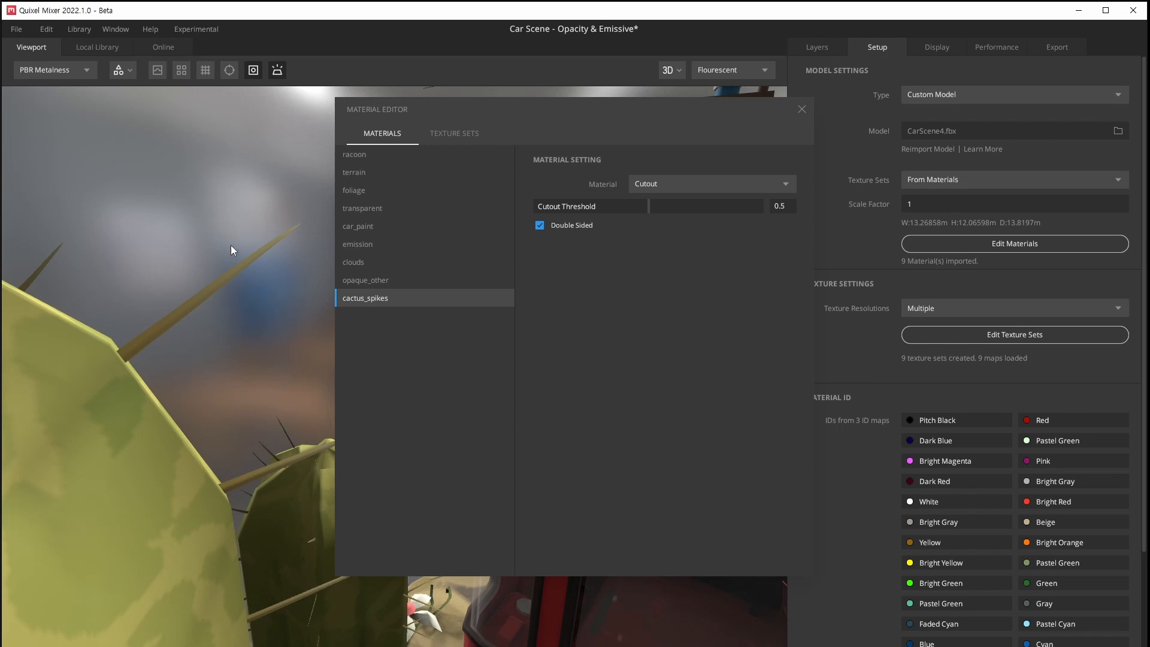
Try the Opaque material type on cactus_spikes, compare the spikes up close, and restore the Cutout type
scroll(231, 246, down, 3)
scroll(238, 286, up, 5)
scroll(141, 336, down, 4)
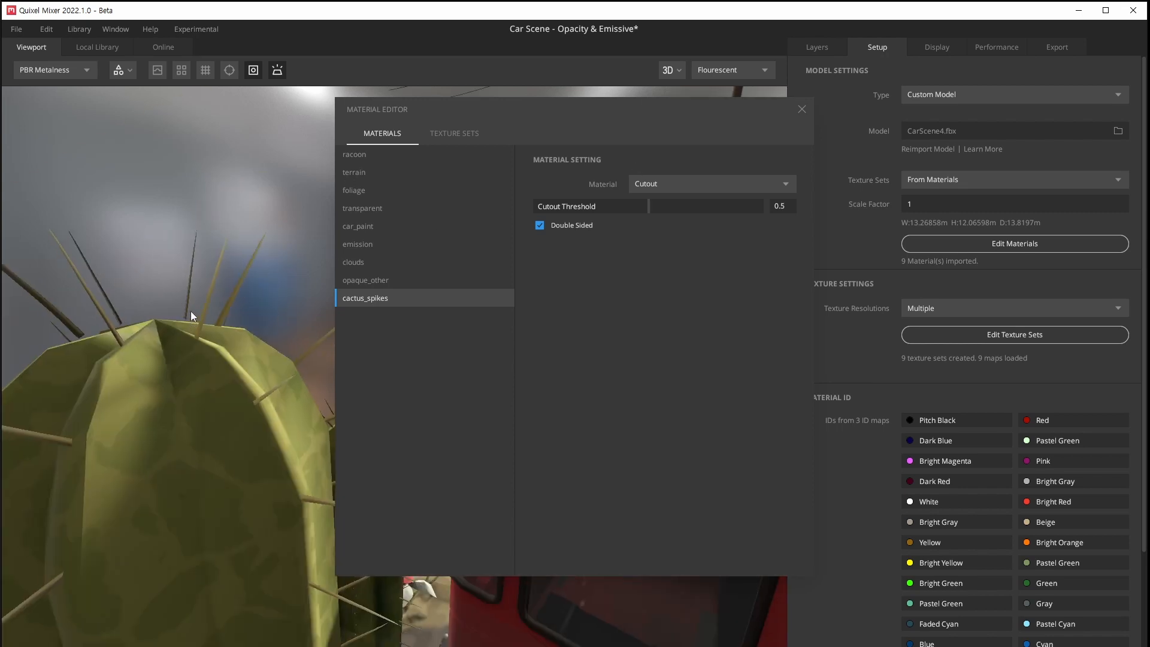
scroll(180, 309, up, 2)
click(672, 185)
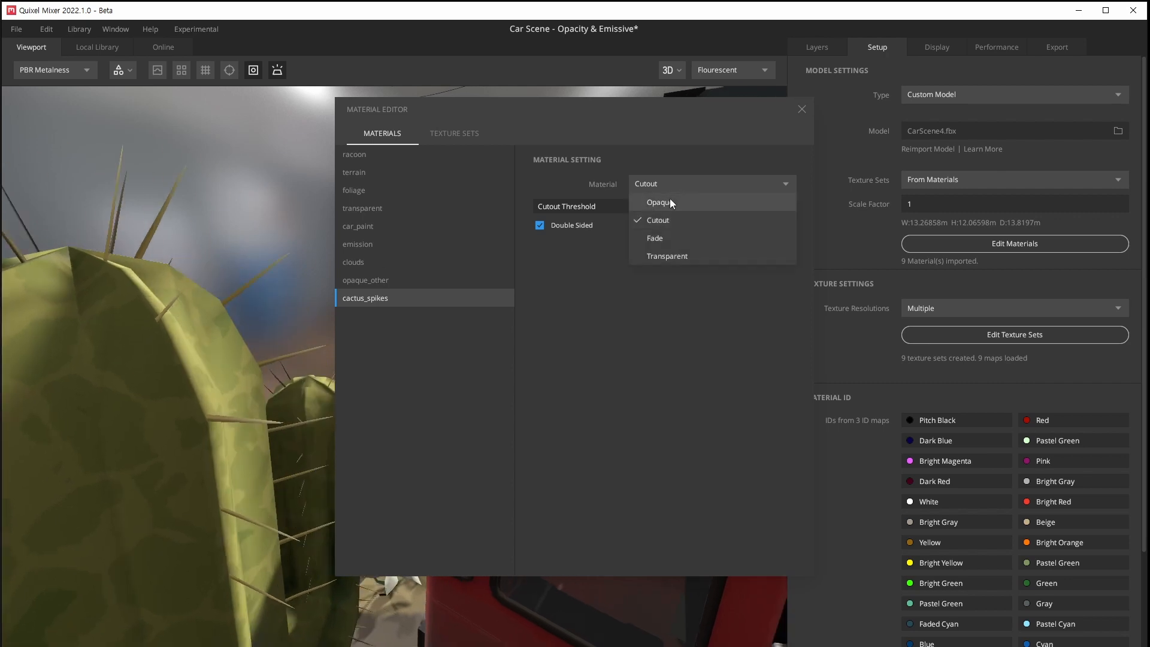
click(670, 202)
scroll(216, 244, up, 3)
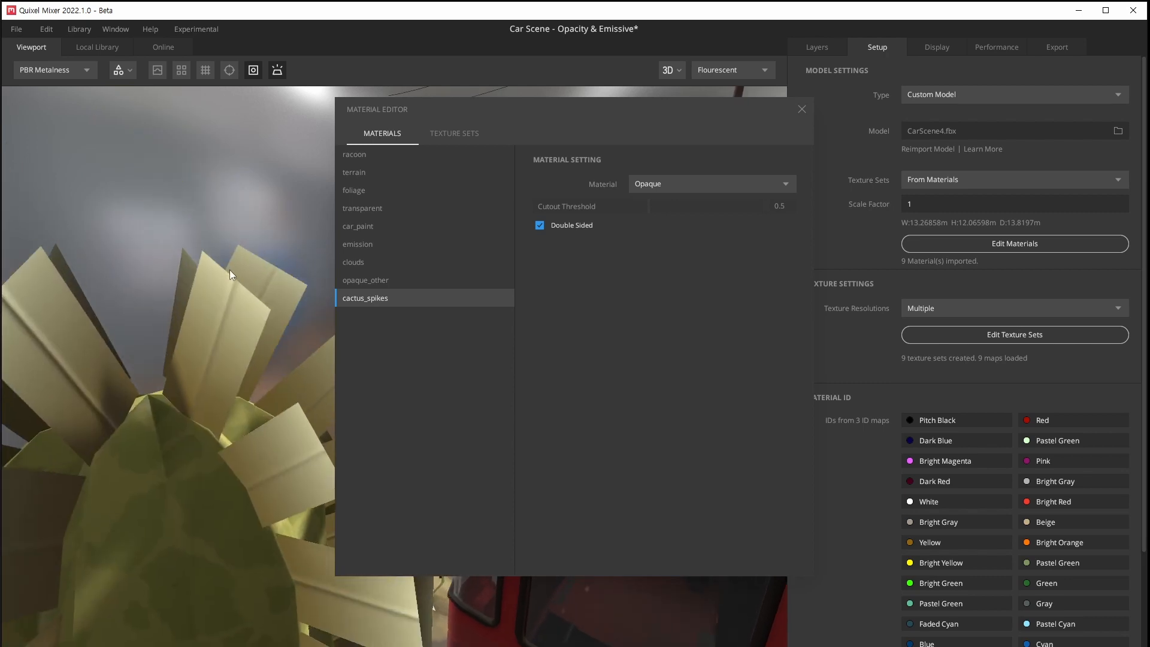
middle_drag(229, 270, 238, 290)
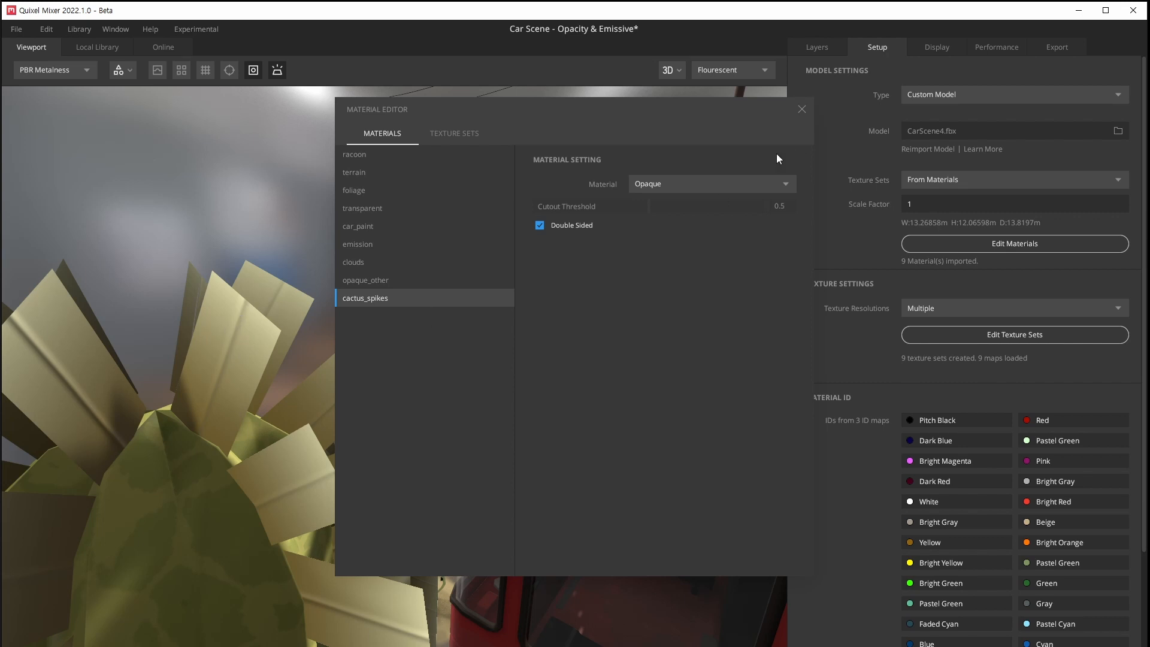
click(727, 180)
click(686, 220)
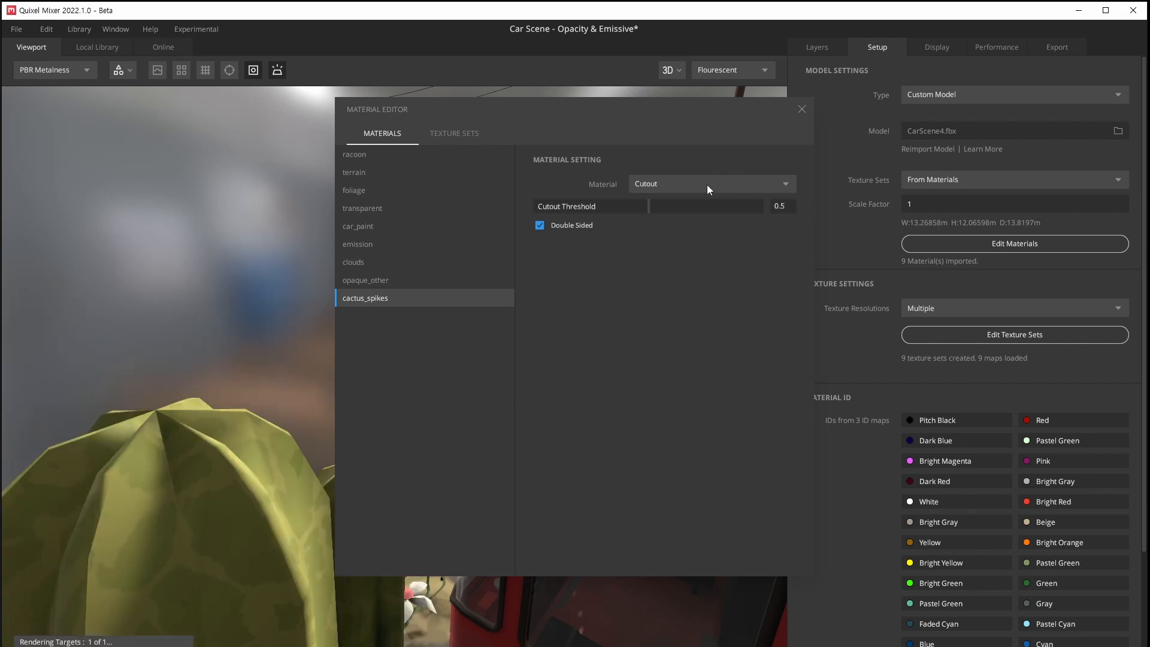
Set the cactus_spikes material type to Fade and move the material editor aside to inspect the spikes
click(701, 188)
click(677, 238)
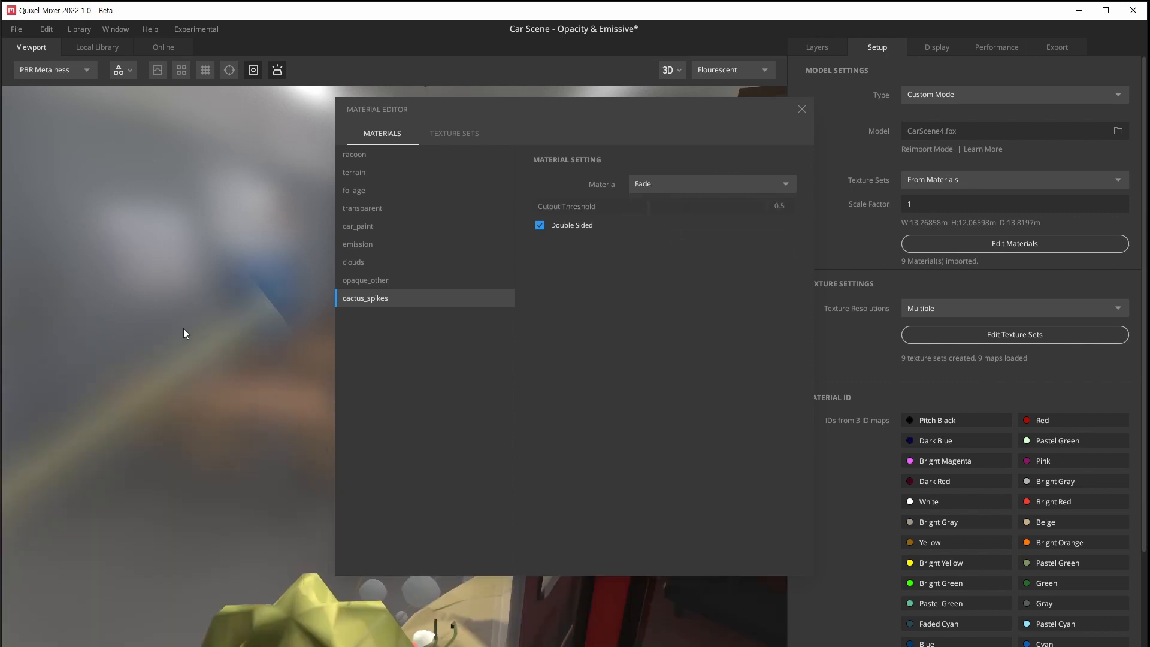
middle_drag(183, 328, 207, 286)
drag(519, 109, 705, 106)
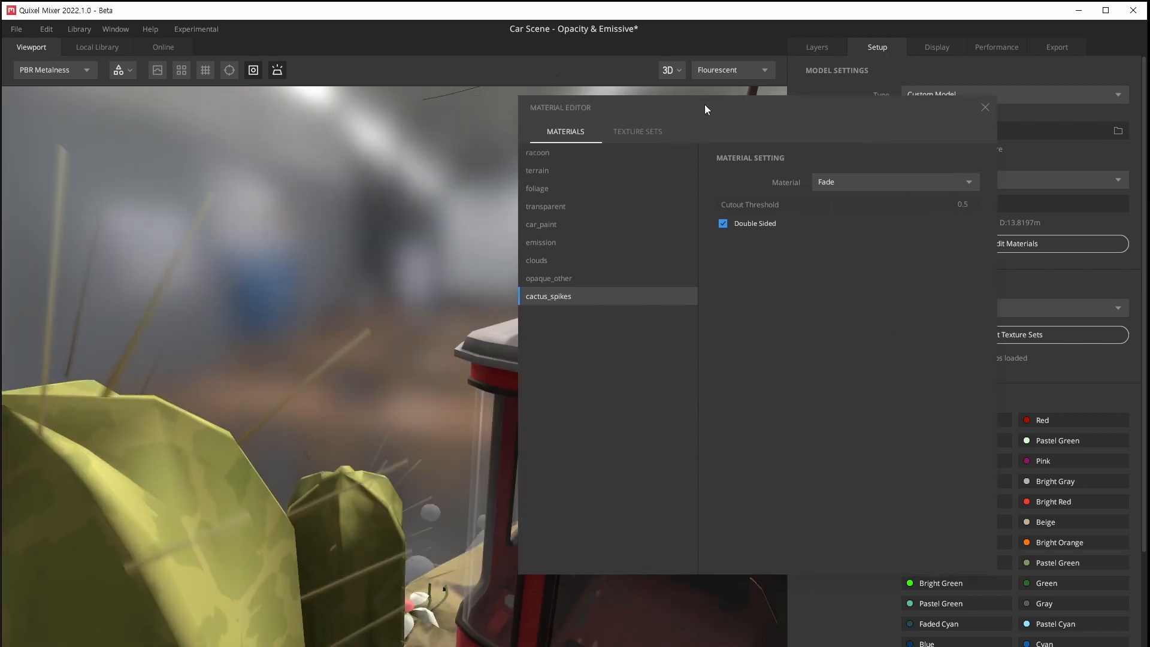
scroll(287, 317, up, 3)
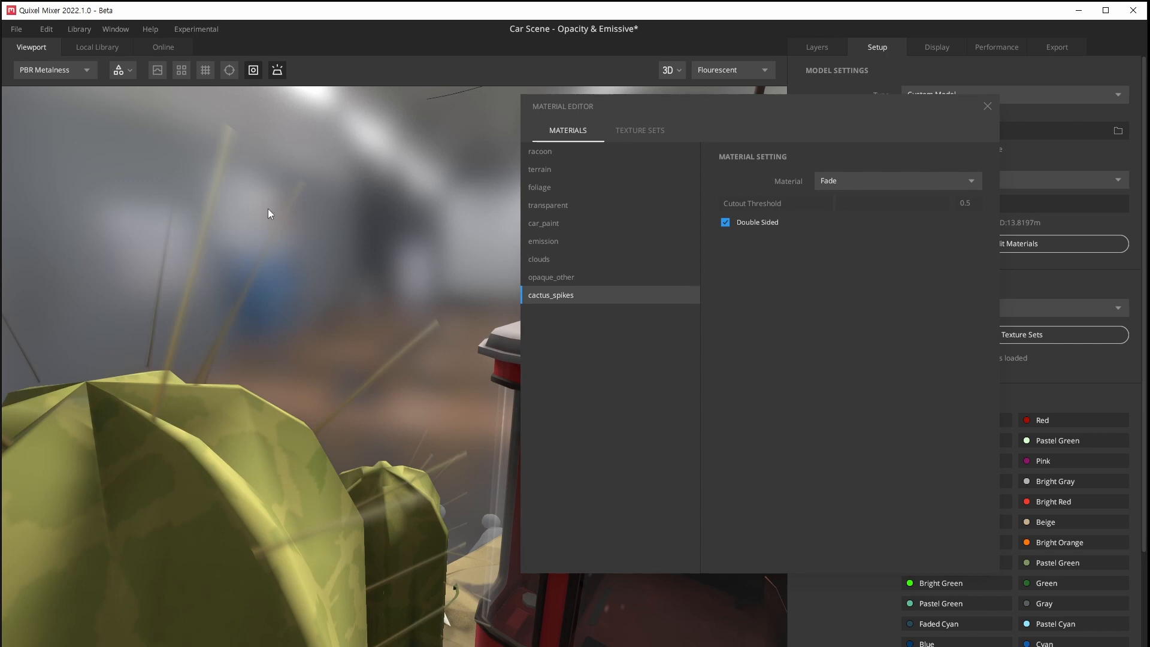
Set the cactus_spikes material type to Transparent and inspect the spikes from different distances and angles
click(904, 179)
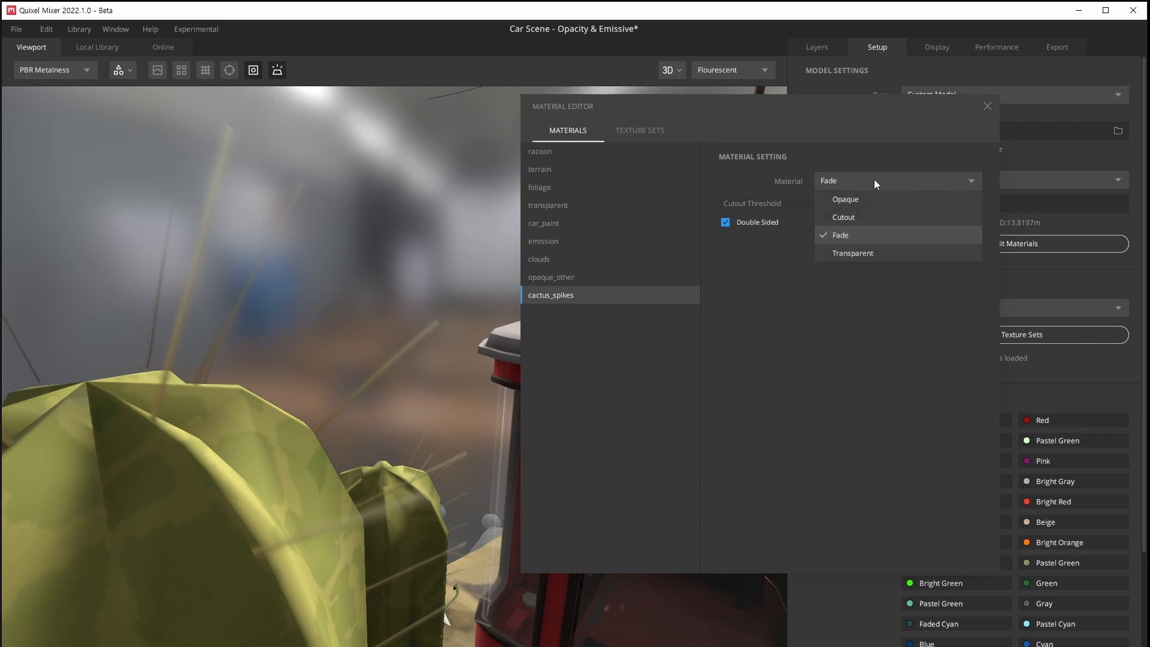
click(873, 248)
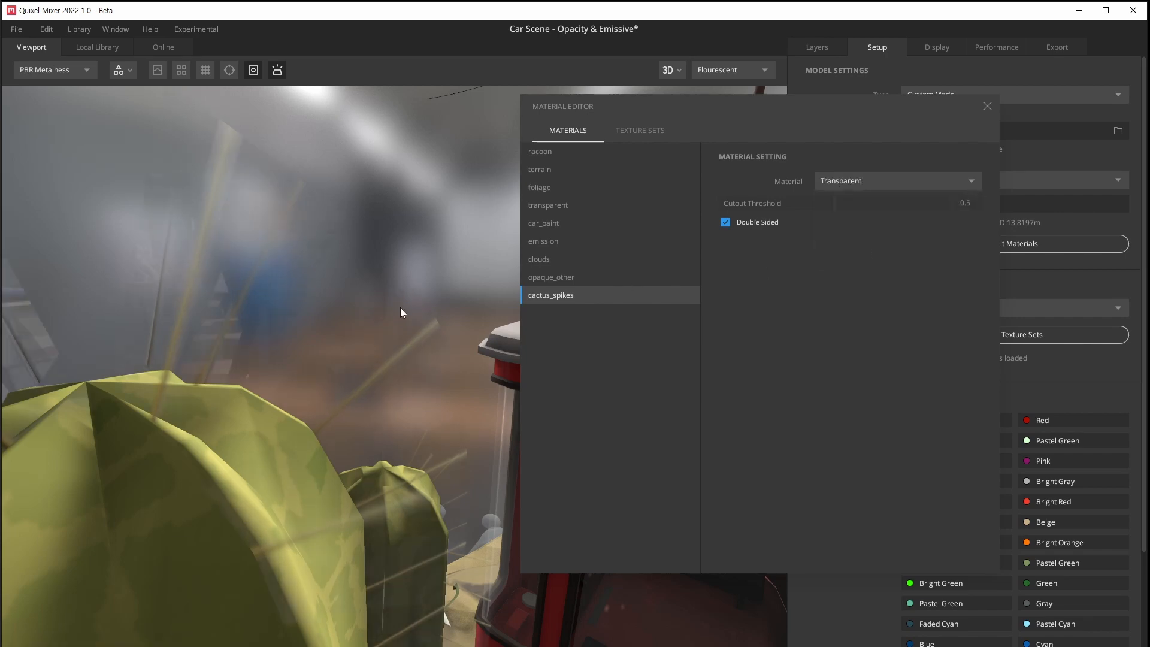
scroll(286, 328, down, 3)
scroll(286, 328, down, 3)
scroll(300, 309, up, 8)
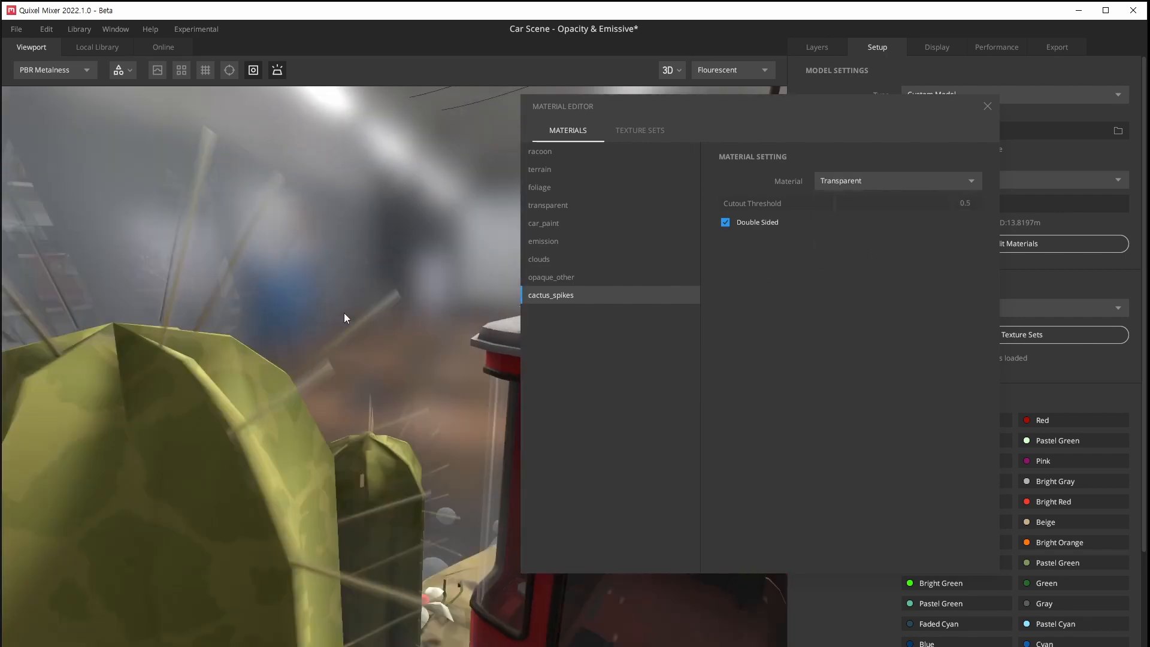
alt+drag(343, 313, 357, 314)
Return the cactus_spikes material from Transparent to Cutout and inspect the spikes' edges
click(914, 182)
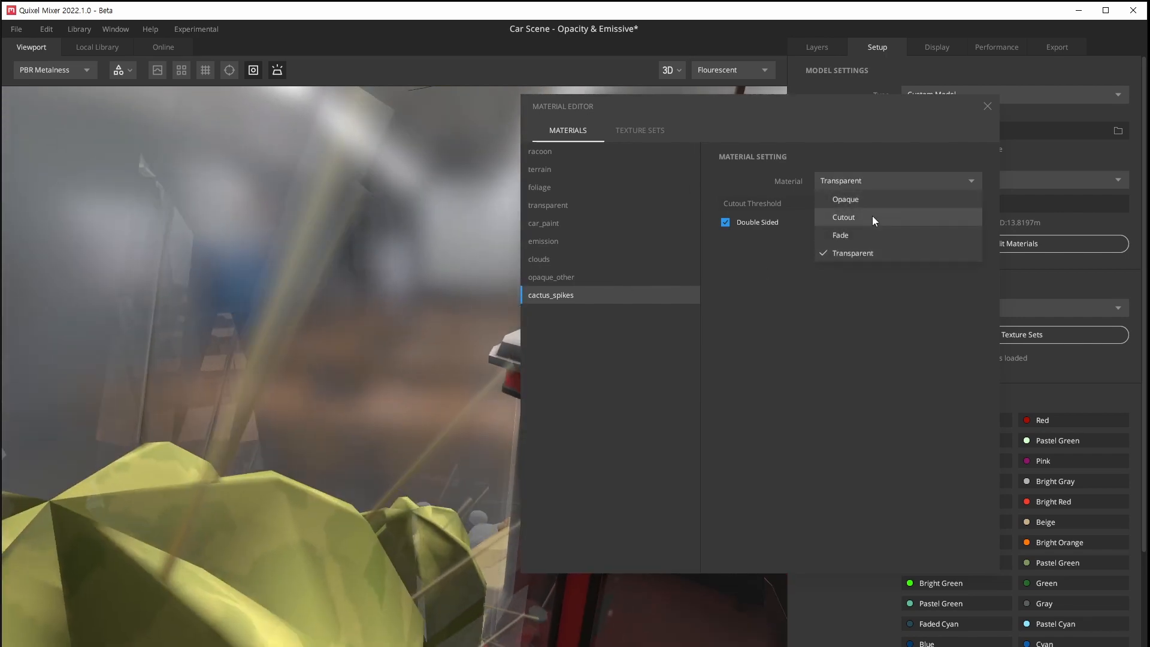
click(872, 216)
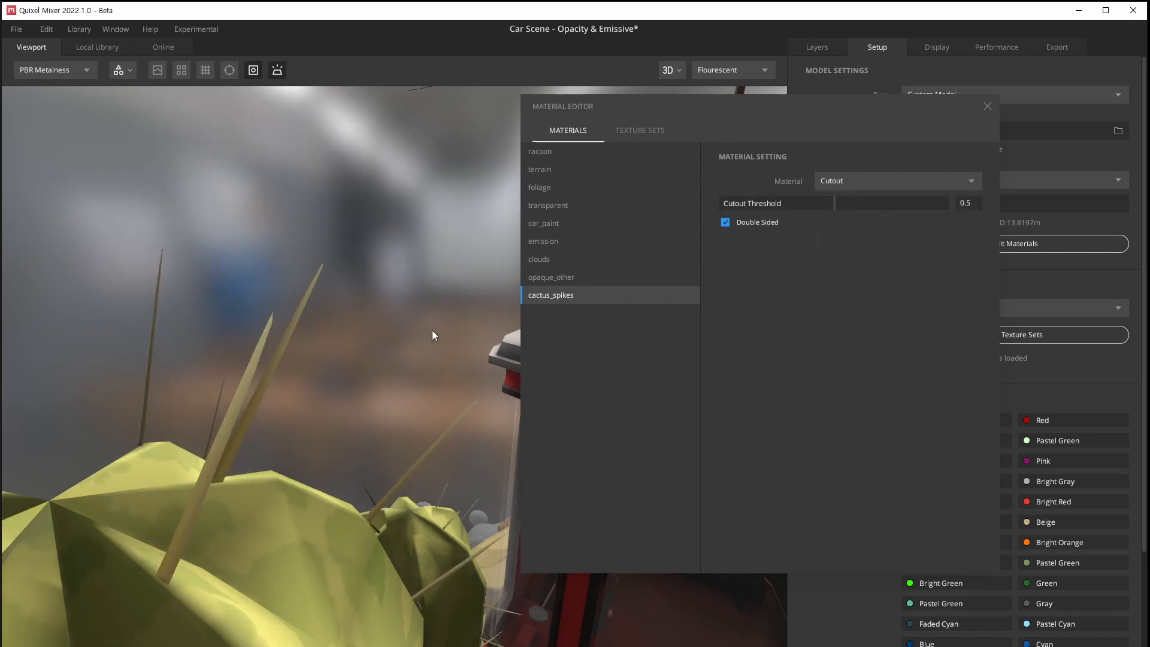
scroll(413, 334, up, 2)
middle_drag(270, 408, 293, 429)
scroll(265, 366, down, 5)
scroll(264, 366, up, 3)
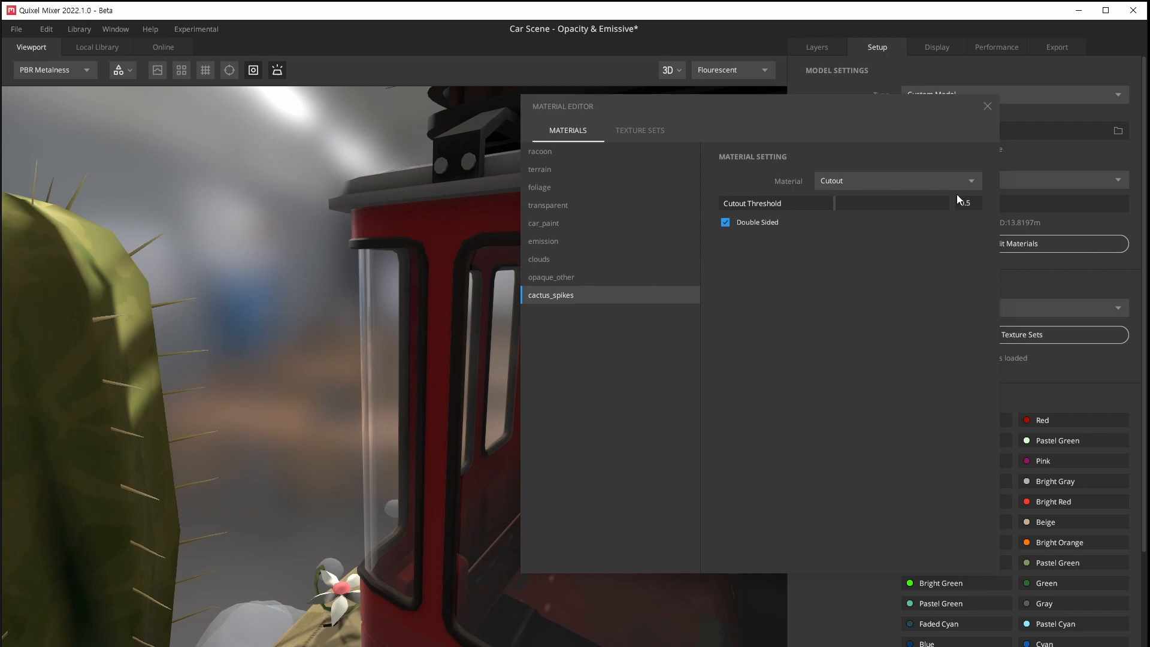
Switch cactus_spikes to Opaque and back to Cutout once more to compare the spike cards along the cactus
click(931, 179)
click(904, 200)
click(886, 174)
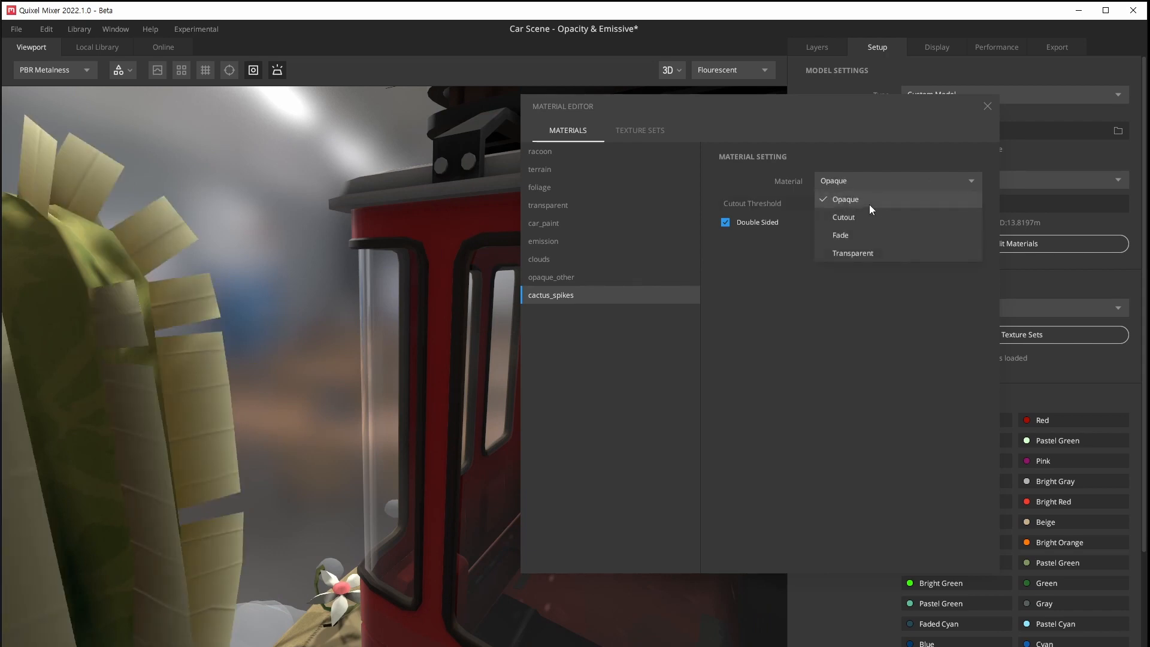
click(869, 217)
scroll(386, 267, up, 5)
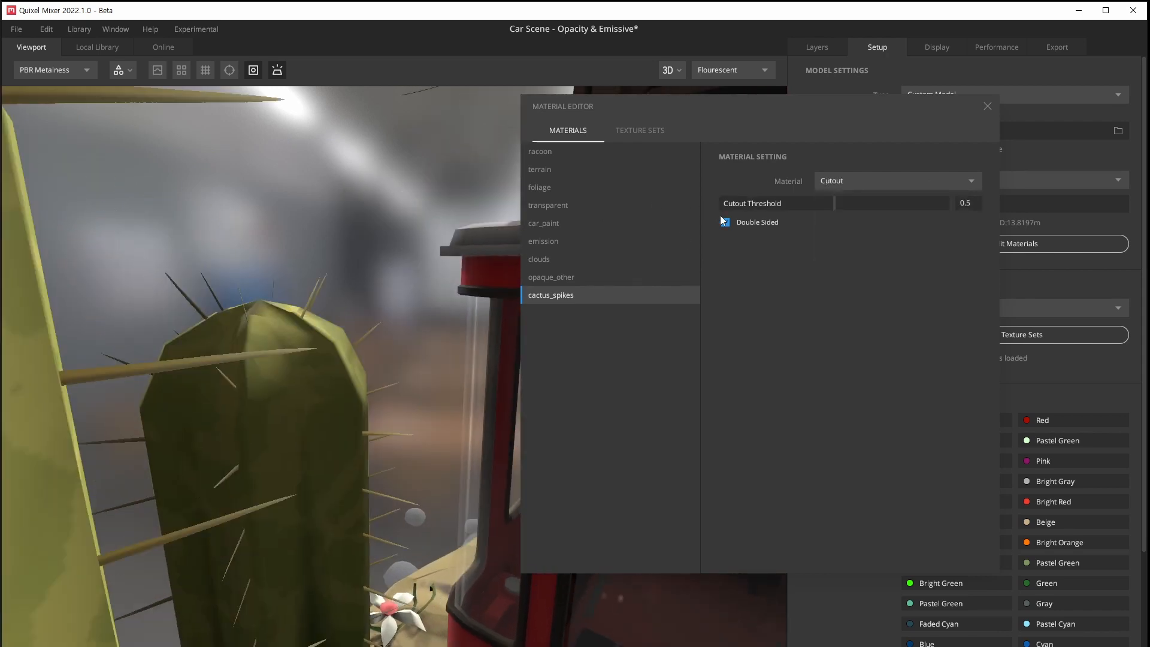
Turn Double Sided off and back on for cactus_spikes while viewing the spikes from several angles
click(726, 222)
drag(341, 357, 706, 181)
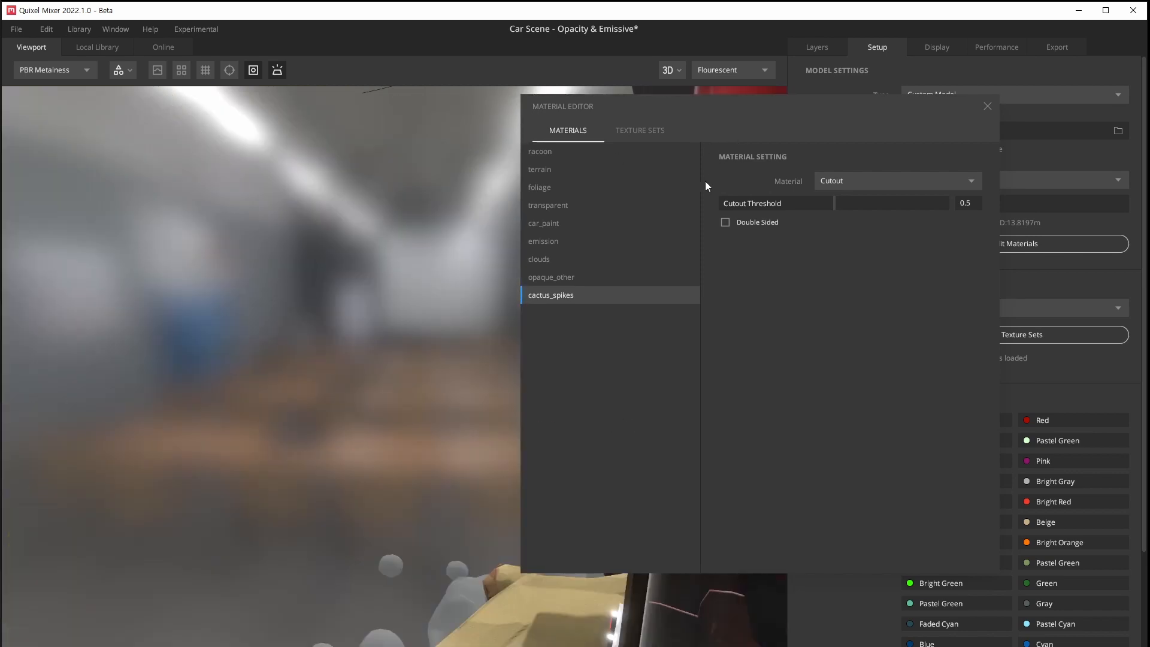
click(726, 223)
drag(378, 411, 403, 339)
drag(364, 191, 377, 207)
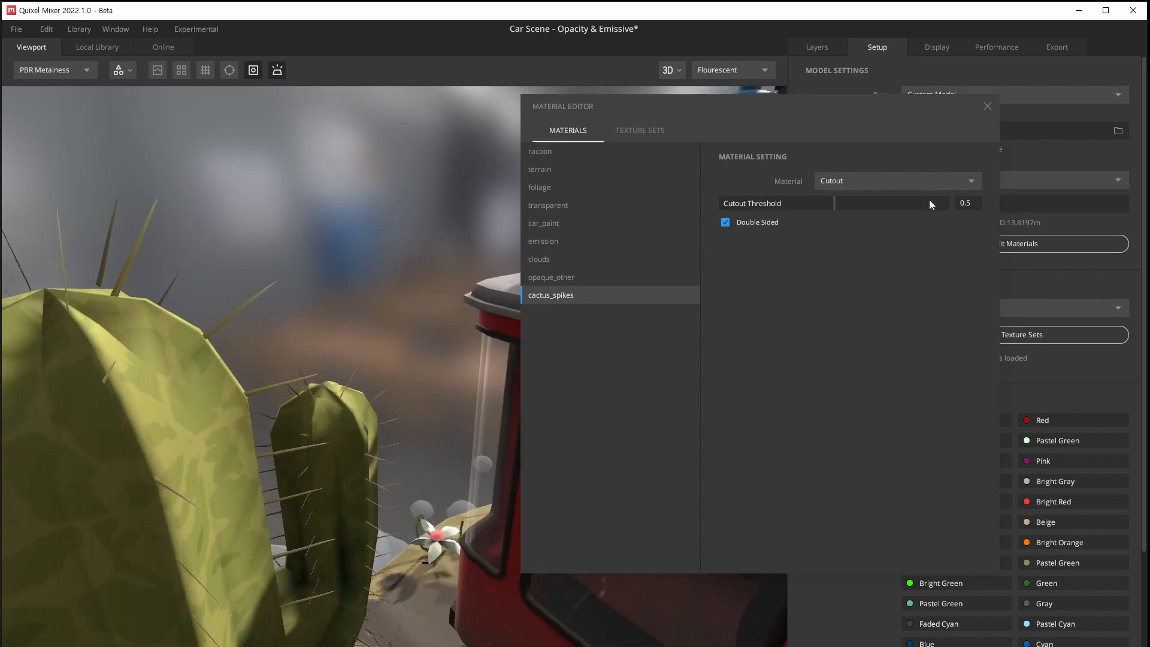
Set the cactus_spikes material type to Fade again and examine the spikes on the smaller cactus
click(914, 181)
click(880, 229)
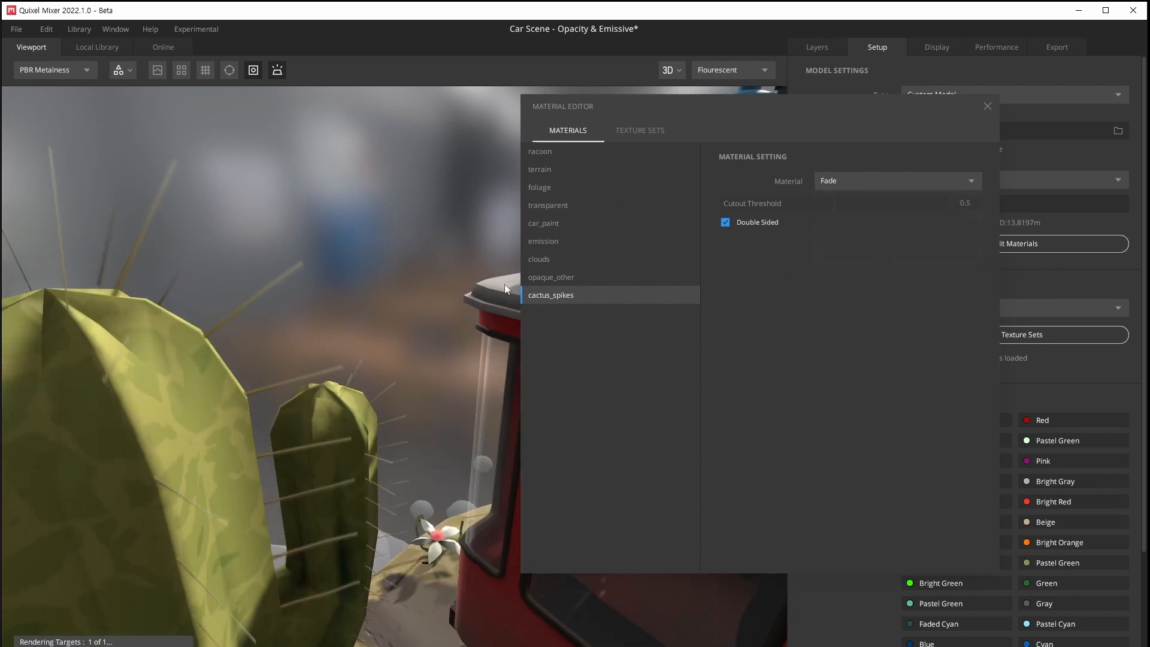
scroll(327, 282, up, 3)
scroll(327, 282, down, 1)
scroll(354, 282, up, 1)
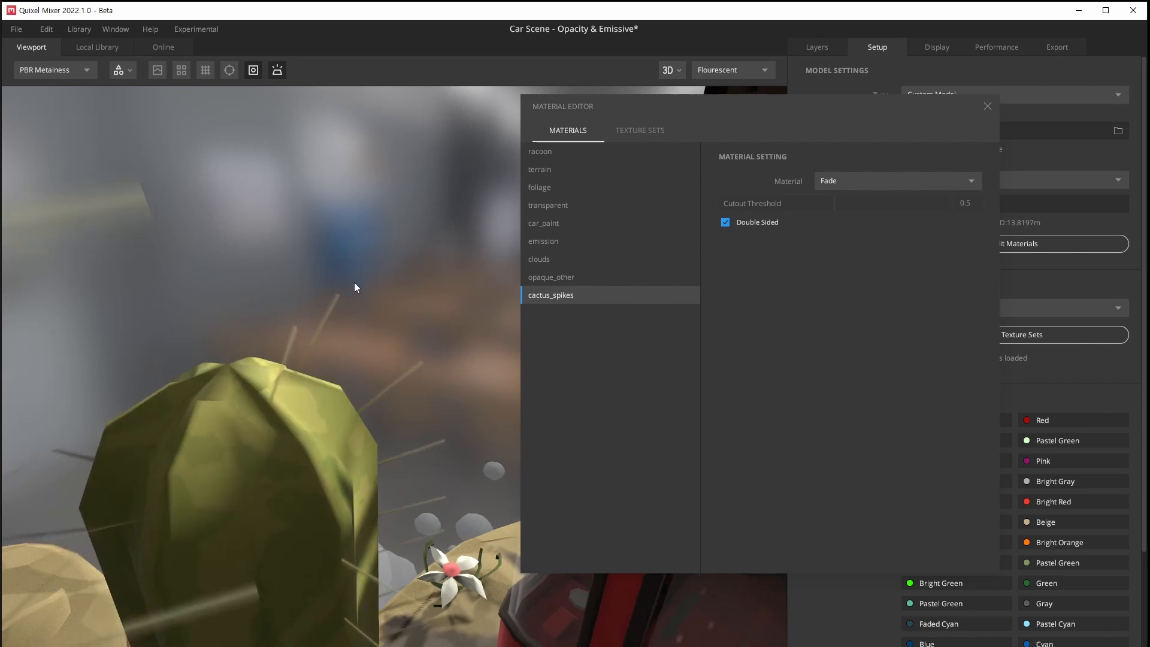
drag(355, 283, 352, 258)
Set the cactus_spikes material type to Cutout, check the spikes, and close the material editor
click(925, 179)
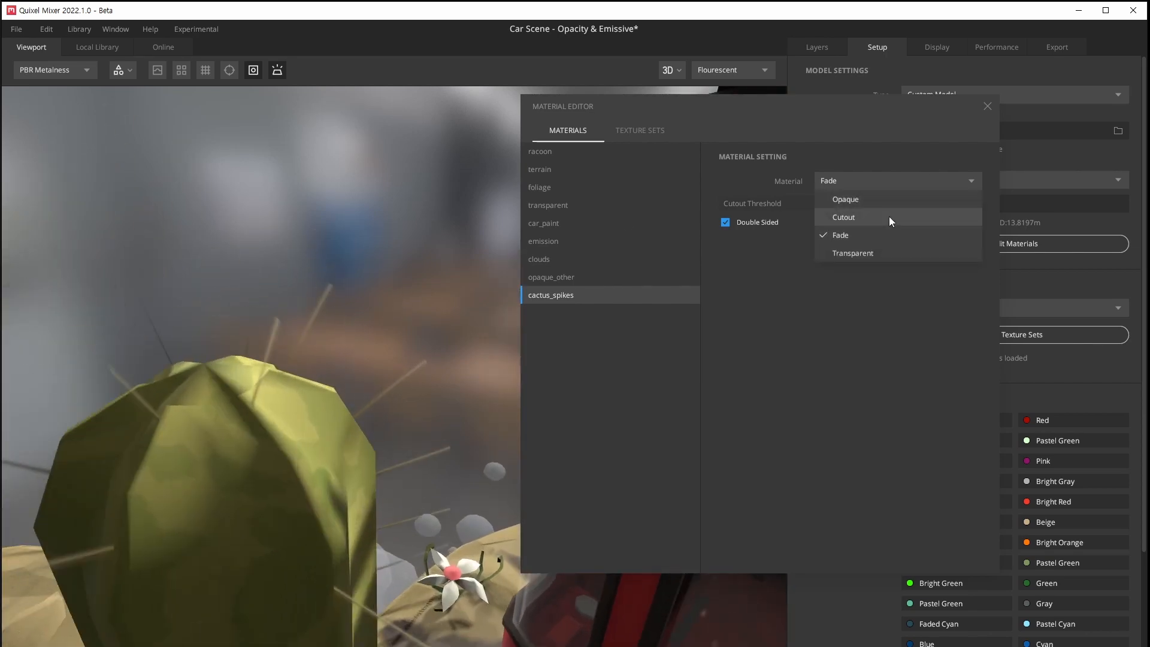
click(889, 217)
drag(268, 421, 345, 477)
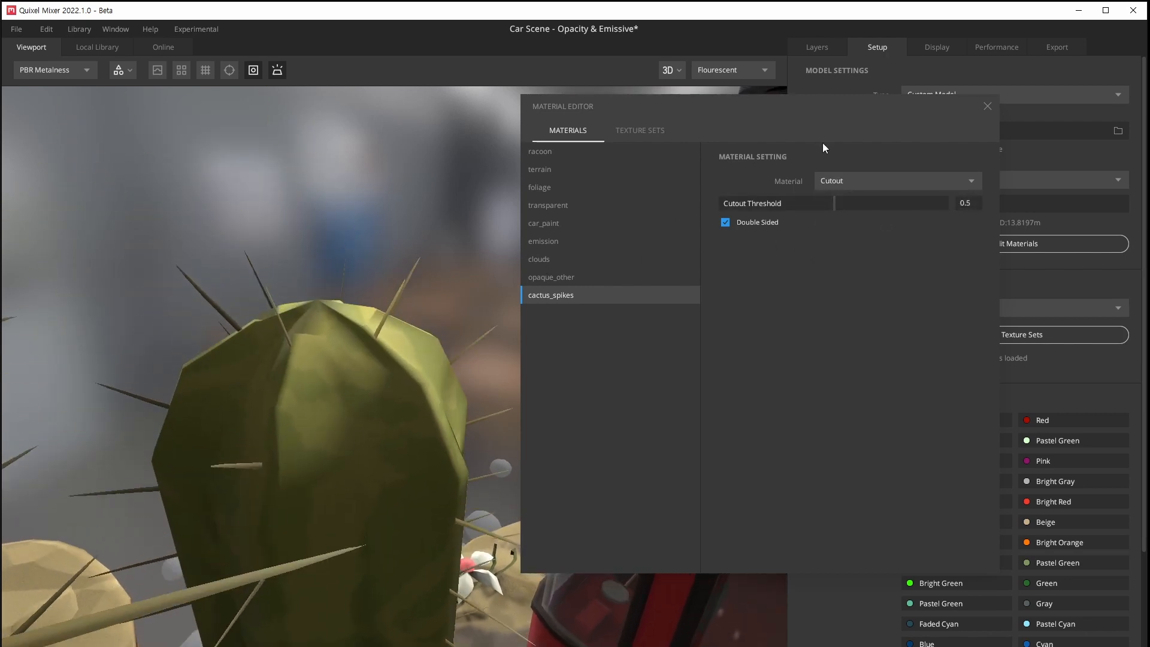
click(989, 107)
Examine the car's headlights up close and review the emission and post-effect options in the display settings
drag(530, 465, 604, 254)
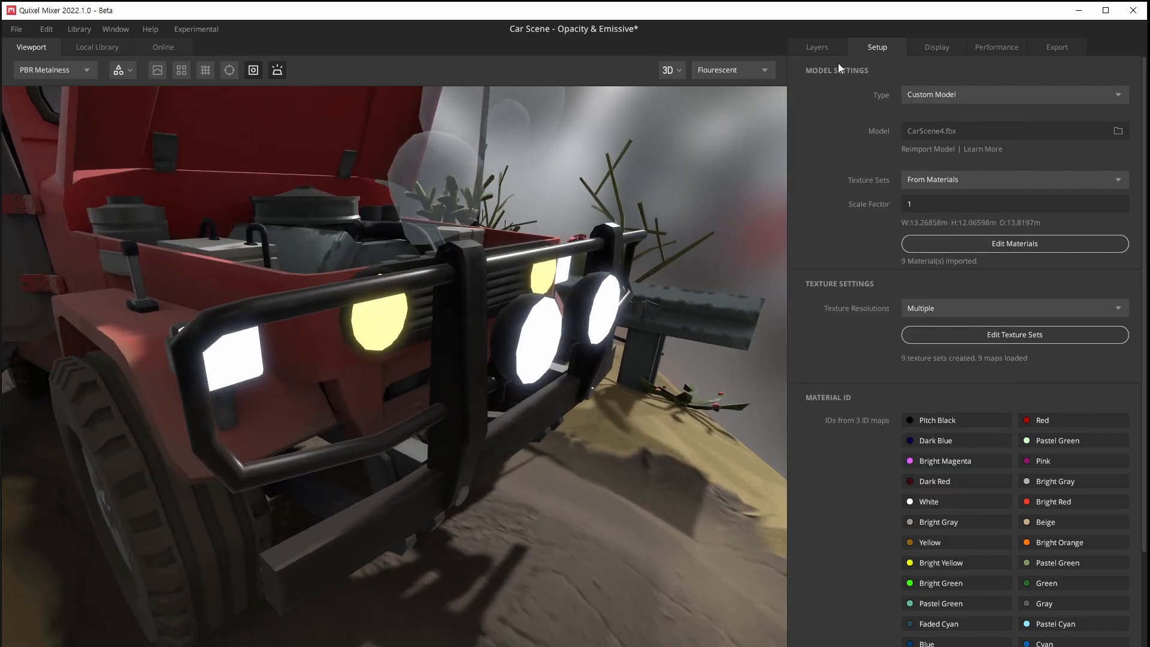
drag(274, 174, 396, 189)
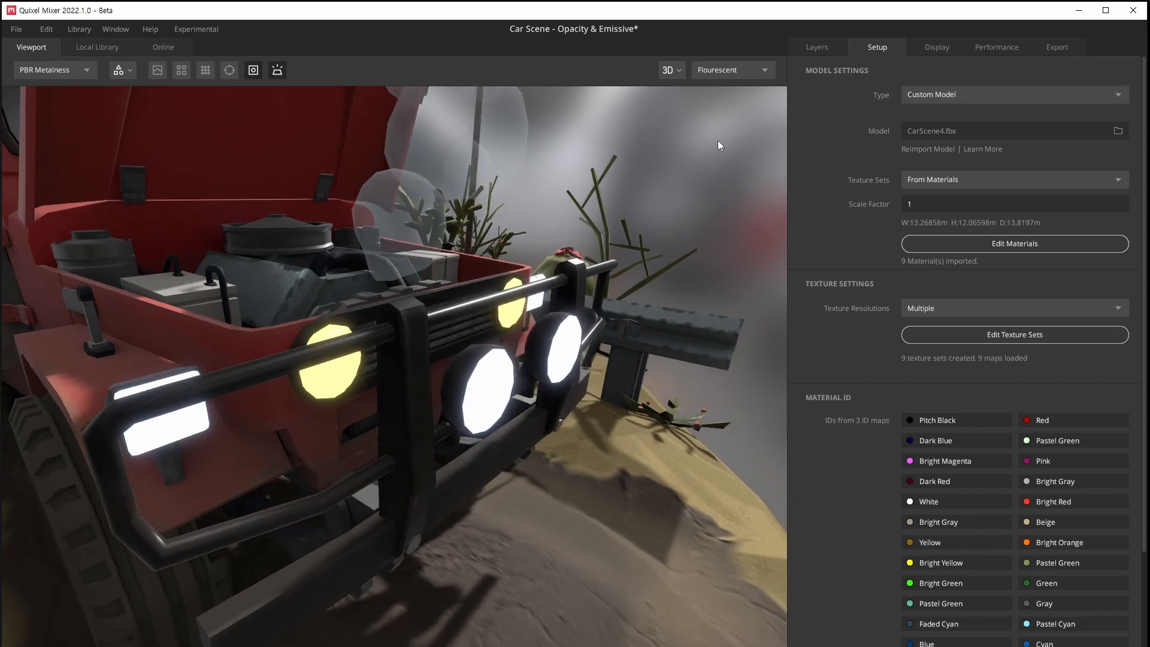
click(830, 49)
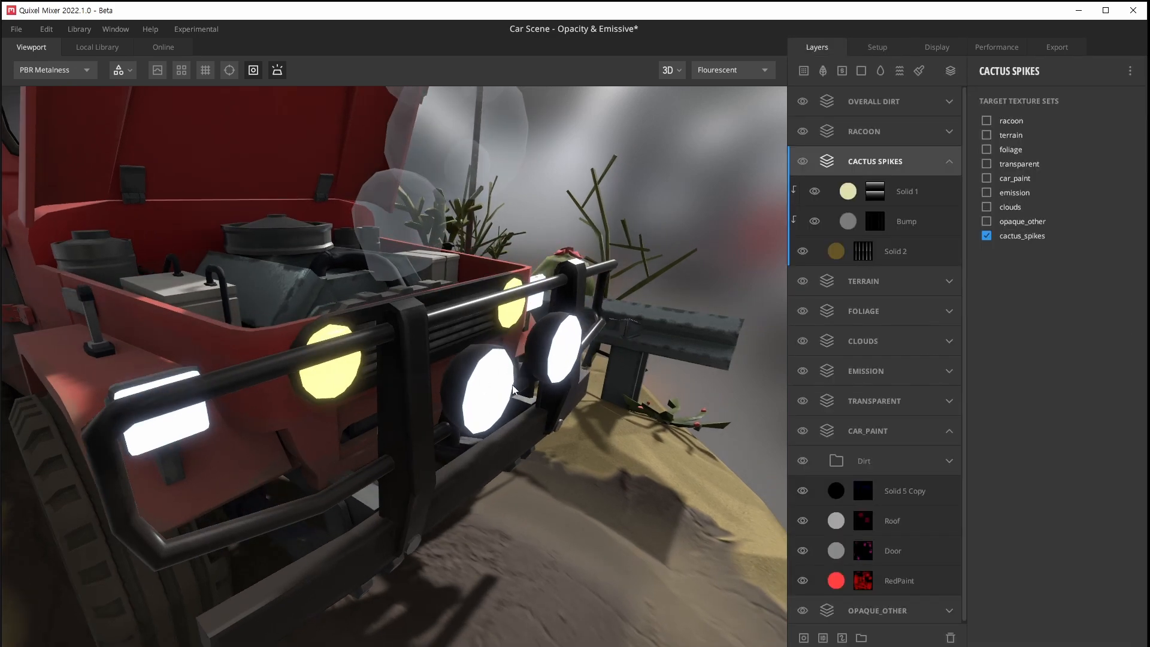
click(938, 48)
drag(473, 350, 444, 350)
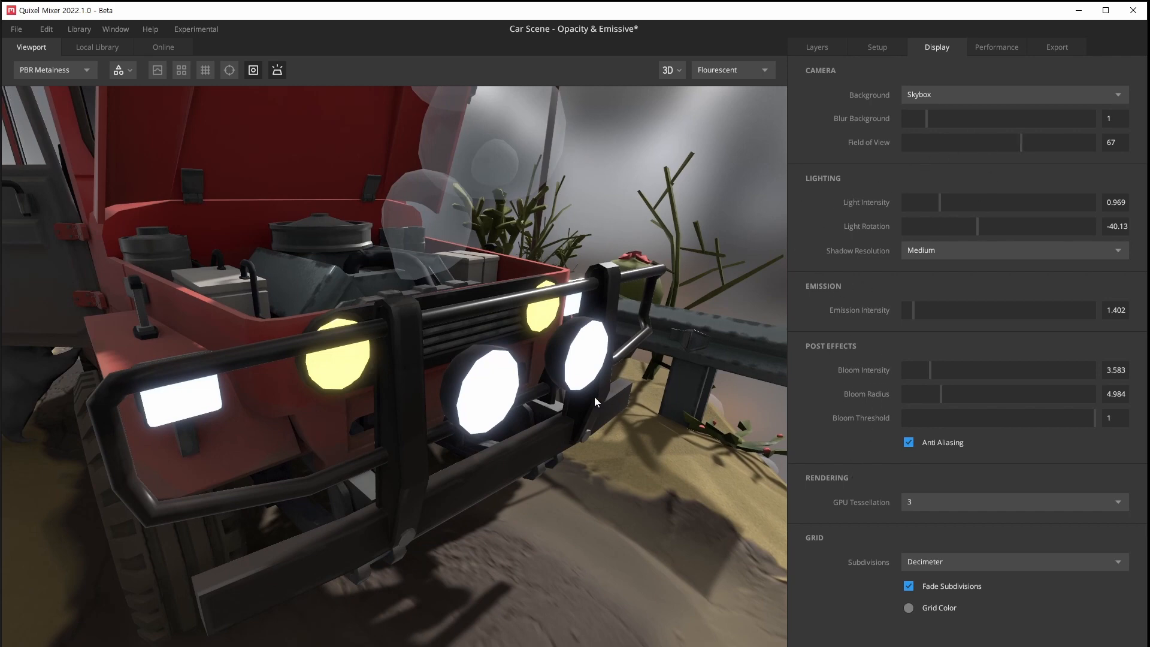
drag(598, 400, 598, 373)
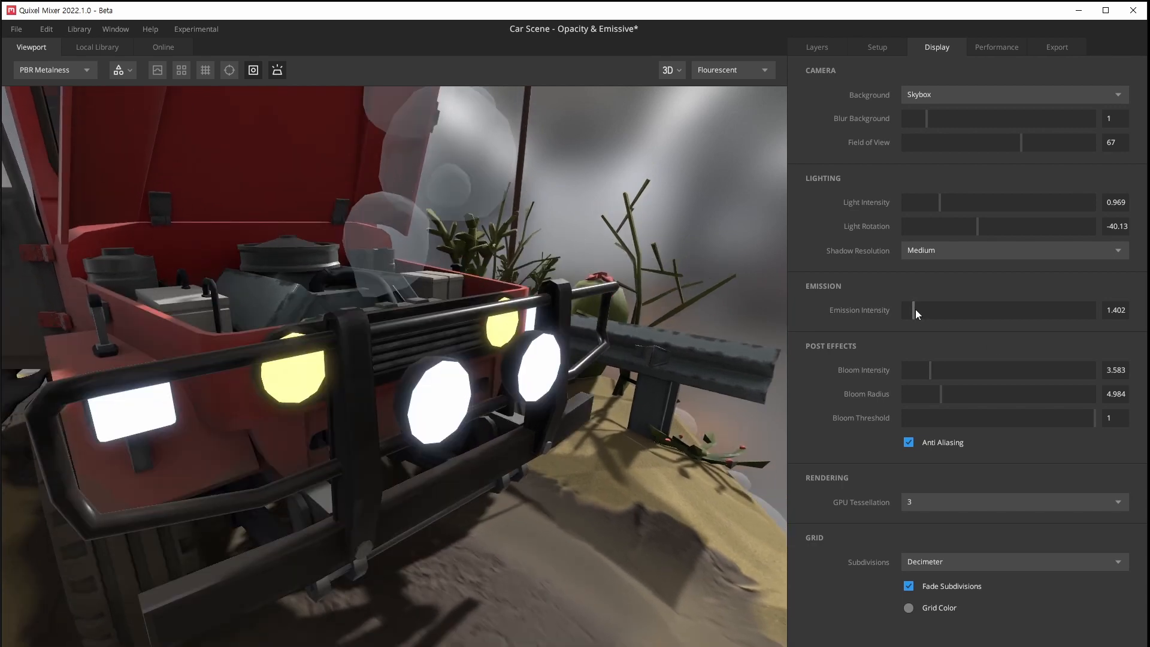
drag(478, 433, 514, 418)
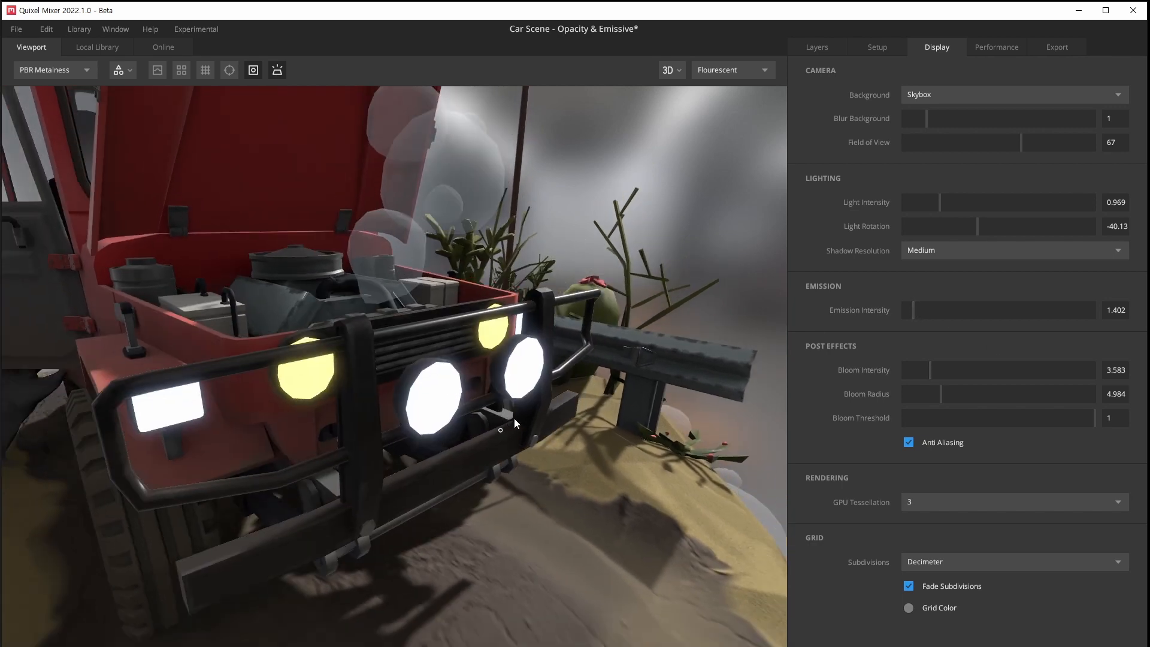
Set the Emission Intensity to 1.168 and inspect the glow of the car's front lights
mouse_move(919, 304)
mouse_down()
mouse_move(905, 305)
mouse_move(912, 315)
mouse_up()
drag(666, 383, 694, 363)
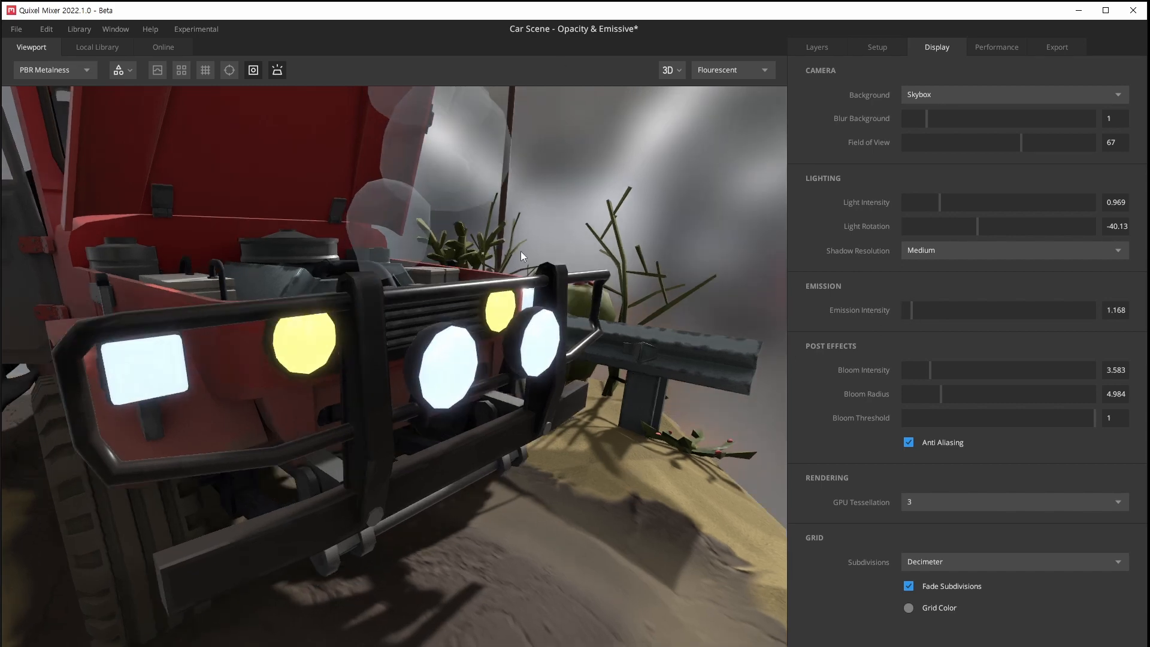
drag(520, 250, 526, 256)
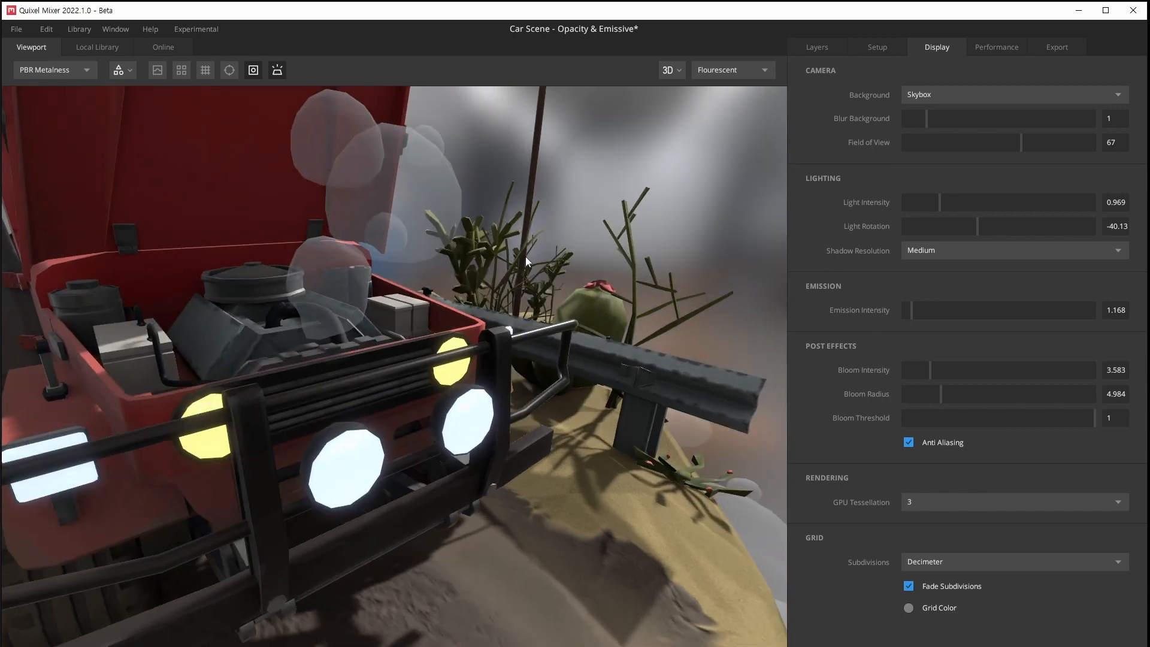
scroll(531, 256, up, 5)
scroll(531, 256, down, 5)
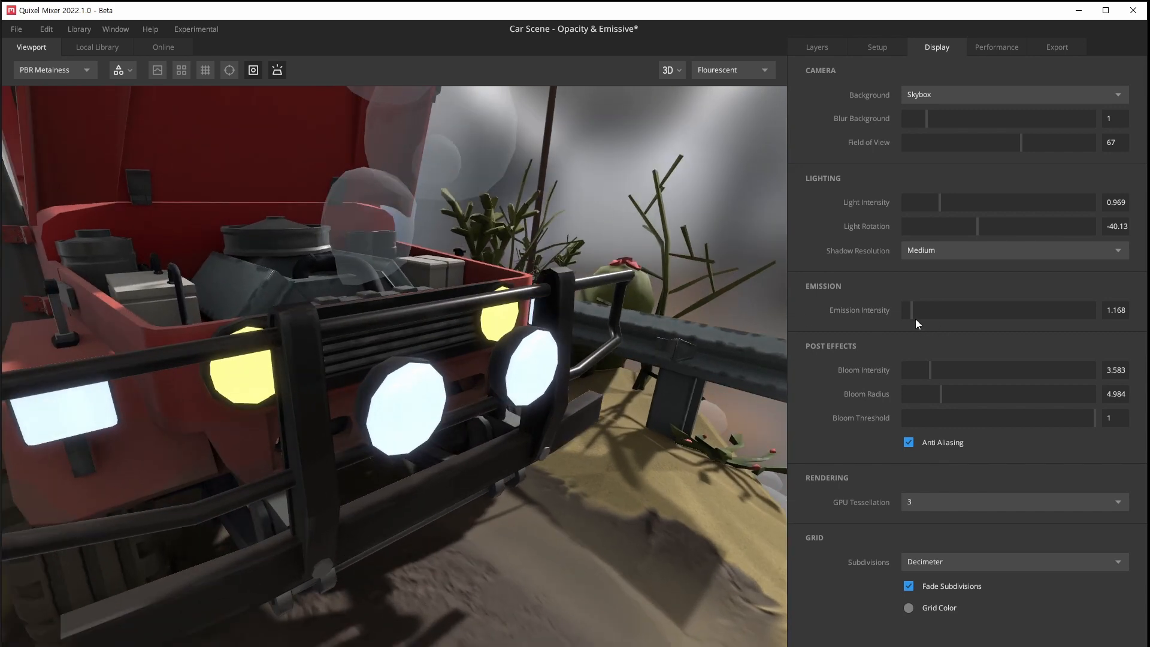
drag(909, 310, 912, 309)
Set the Light Intensity to 1.078 and inspect the roof lights and cargo on top of the car
mouse_move(948, 194)
mouse_down()
mouse_move(923, 200)
mouse_move(944, 204)
mouse_up()
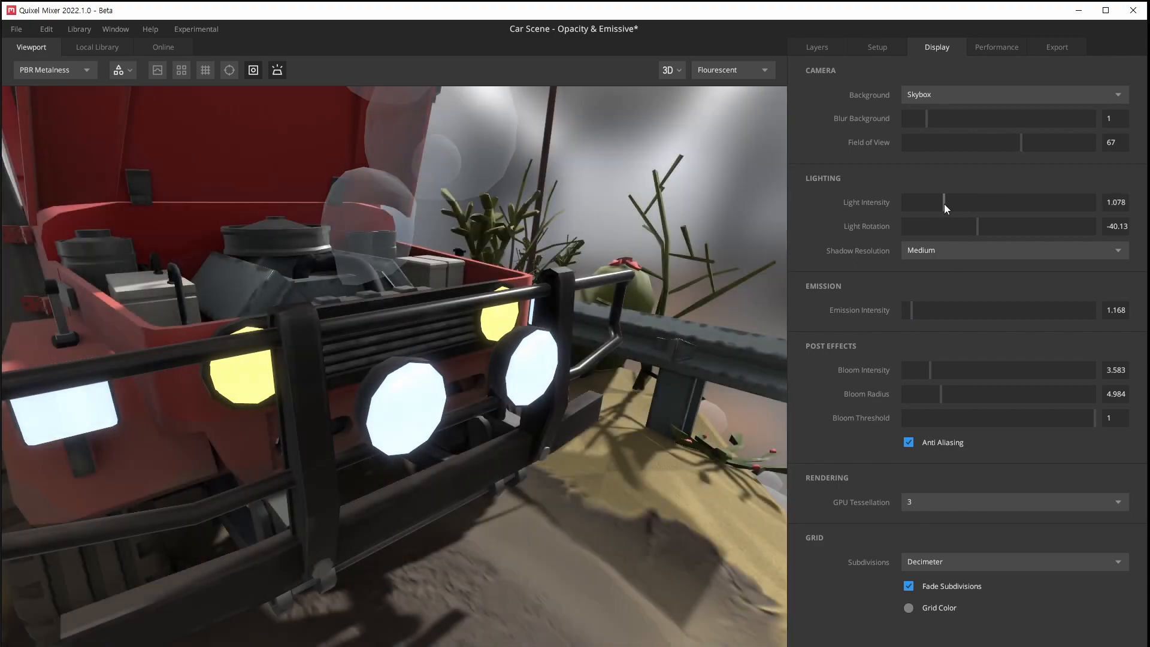
drag(560, 319, 473, 374)
scroll(471, 377, up, 3)
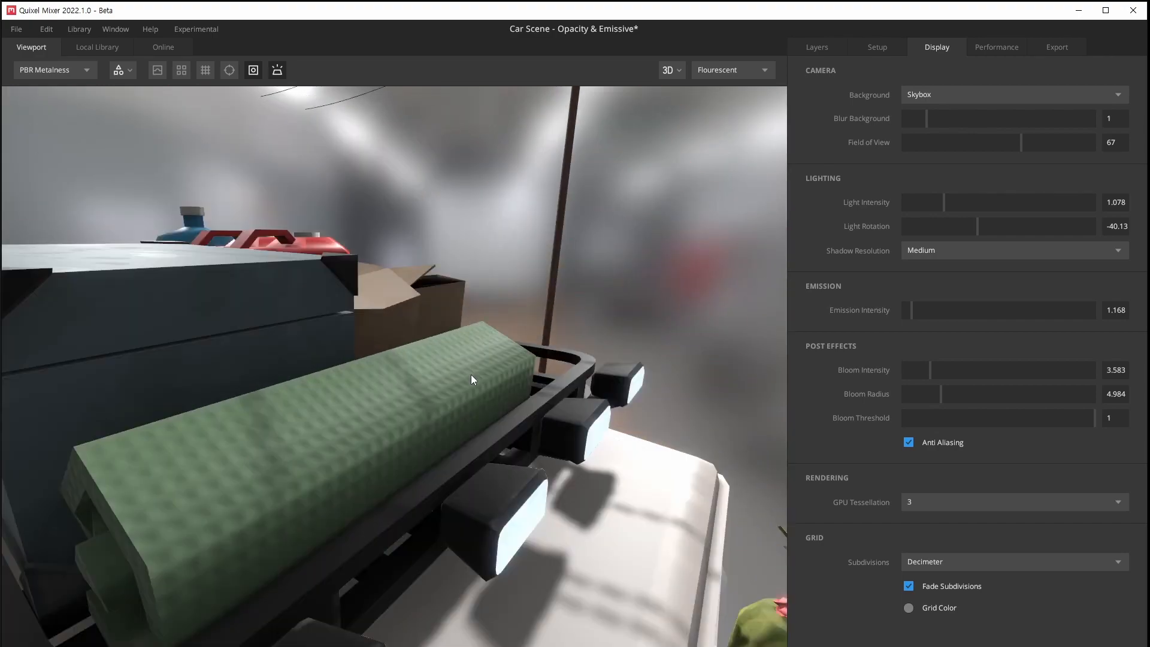
scroll(506, 444, up, 2)
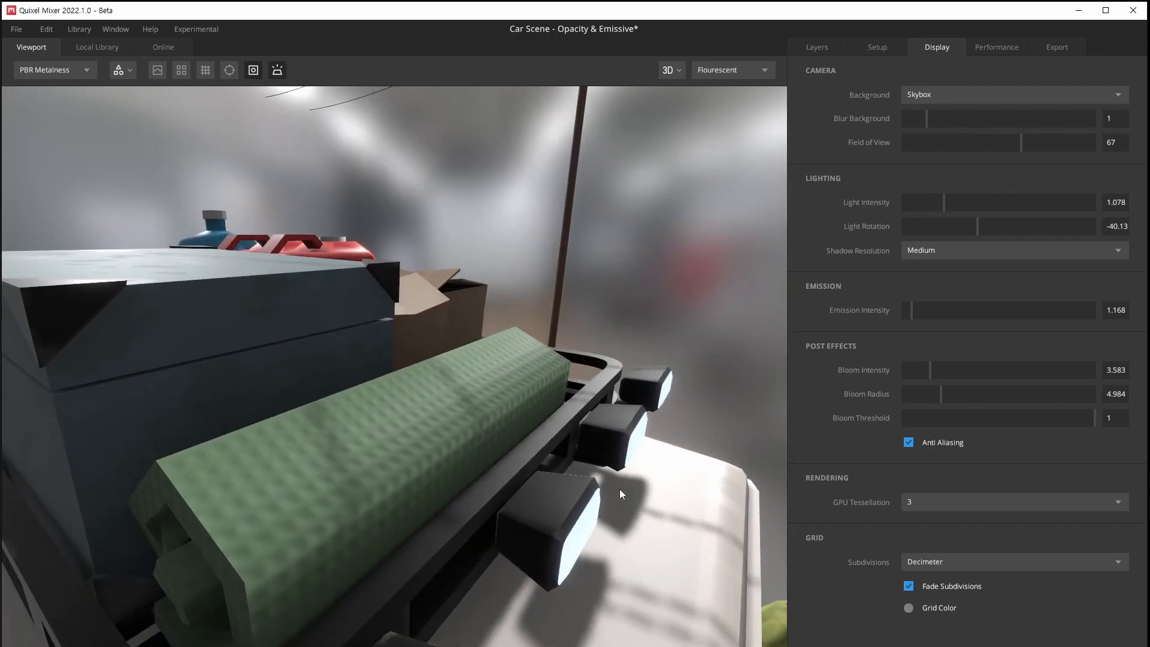
drag(621, 494, 301, 271)
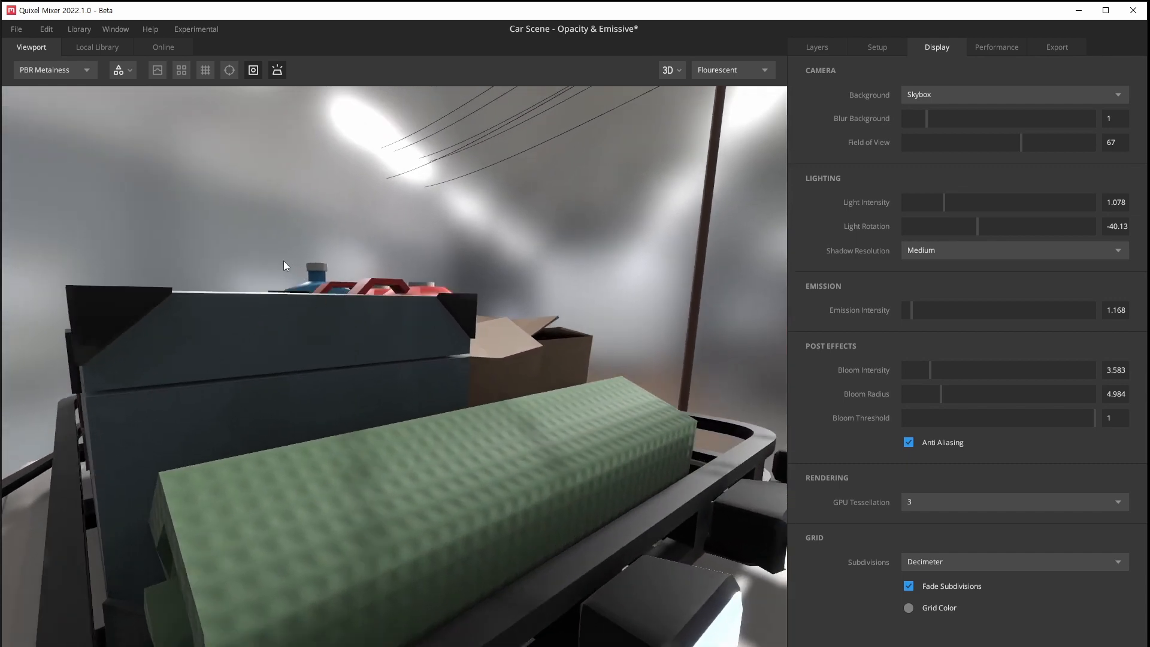
Raise the Bloom Intensity to 13.70 and inspect the glow around the car's front lights
drag(595, 444, 509, 401)
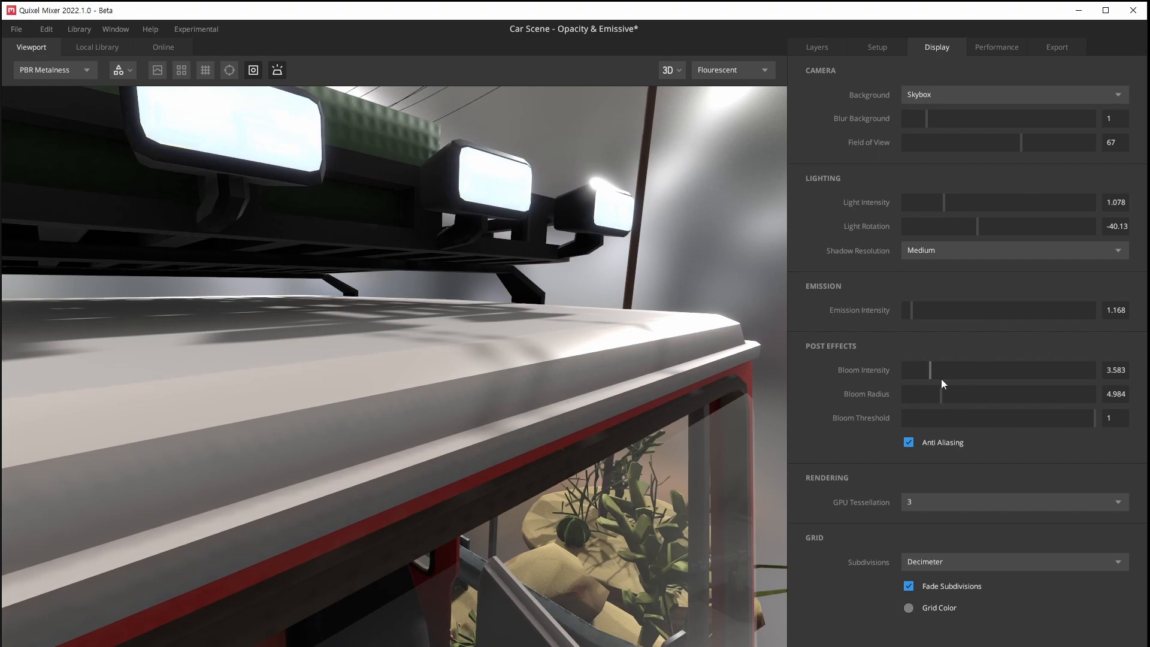
drag(939, 372, 1028, 372)
drag(616, 505, 563, 438)
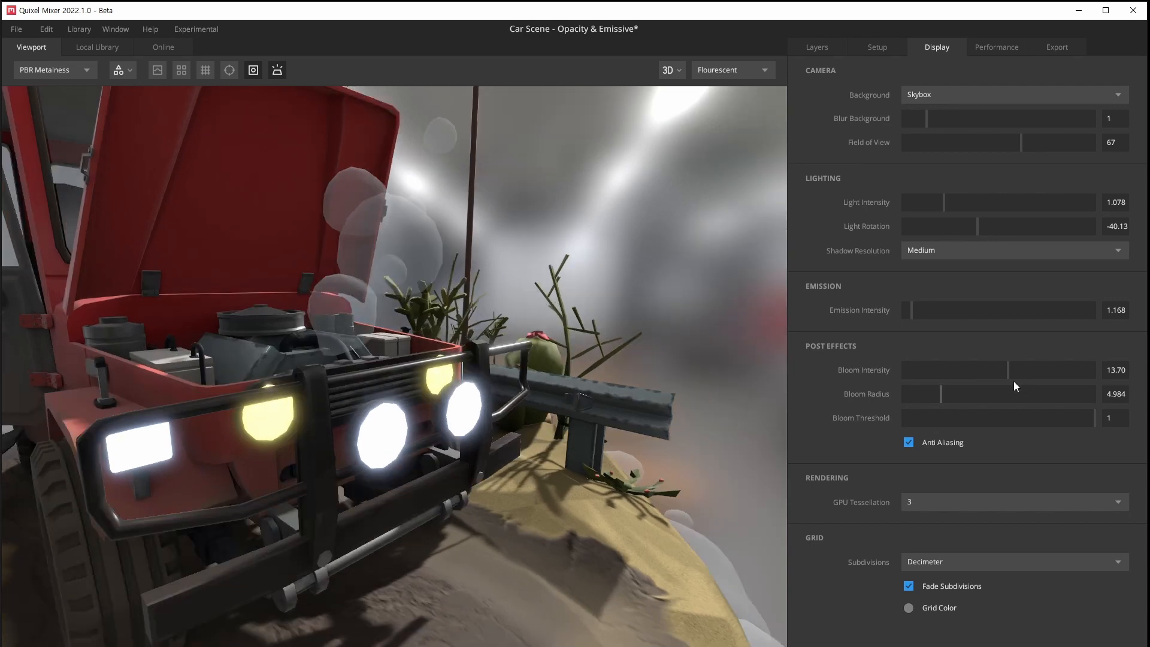
Set Bloom Intensity to 9.579, Bloom Radius to 7.009 and Bloom Threshold to 0.592, and check the glow across the car scene
drag(1008, 372, 958, 394)
drag(1064, 418, 1022, 415)
alt+drag(431, 346, 623, 178)
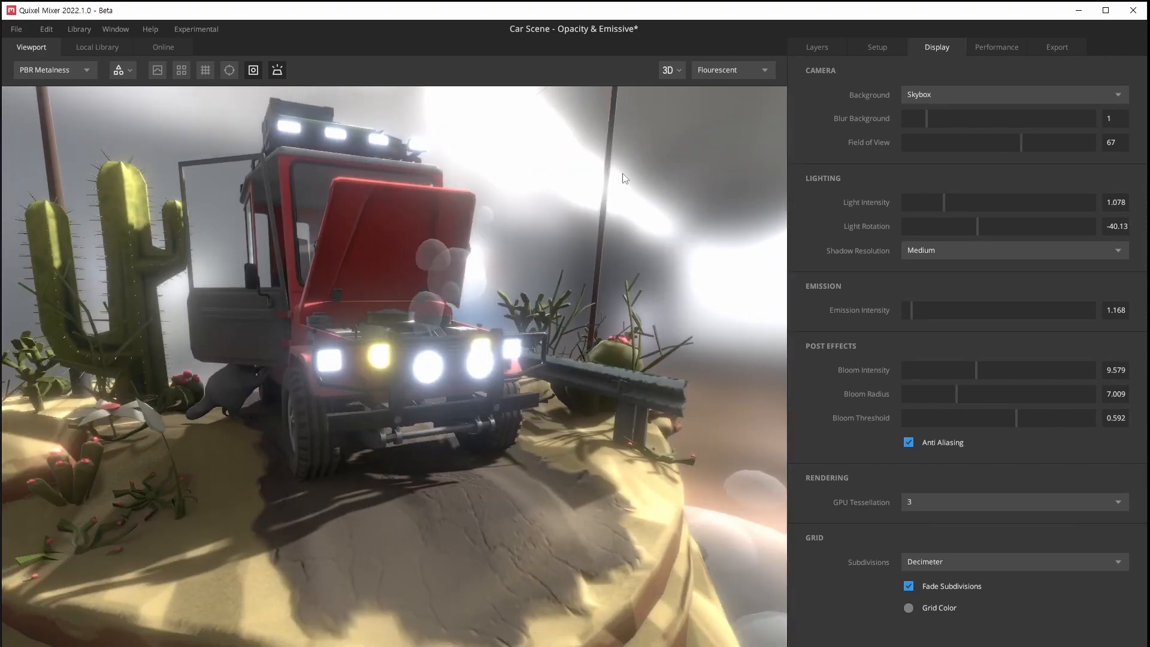
alt+drag(578, 271, 498, 274)
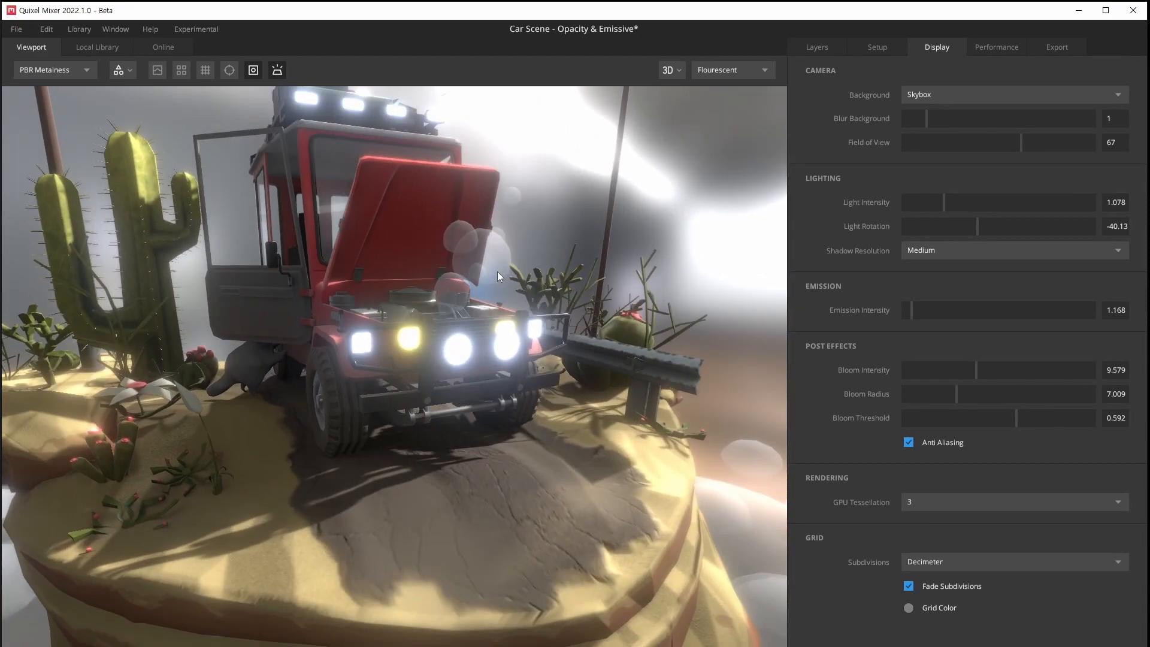
alt+middle_drag(497, 272, 496, 297)
alt+middle_drag(506, 259, 480, 271)
alt+right_drag(480, 271, 722, 175)
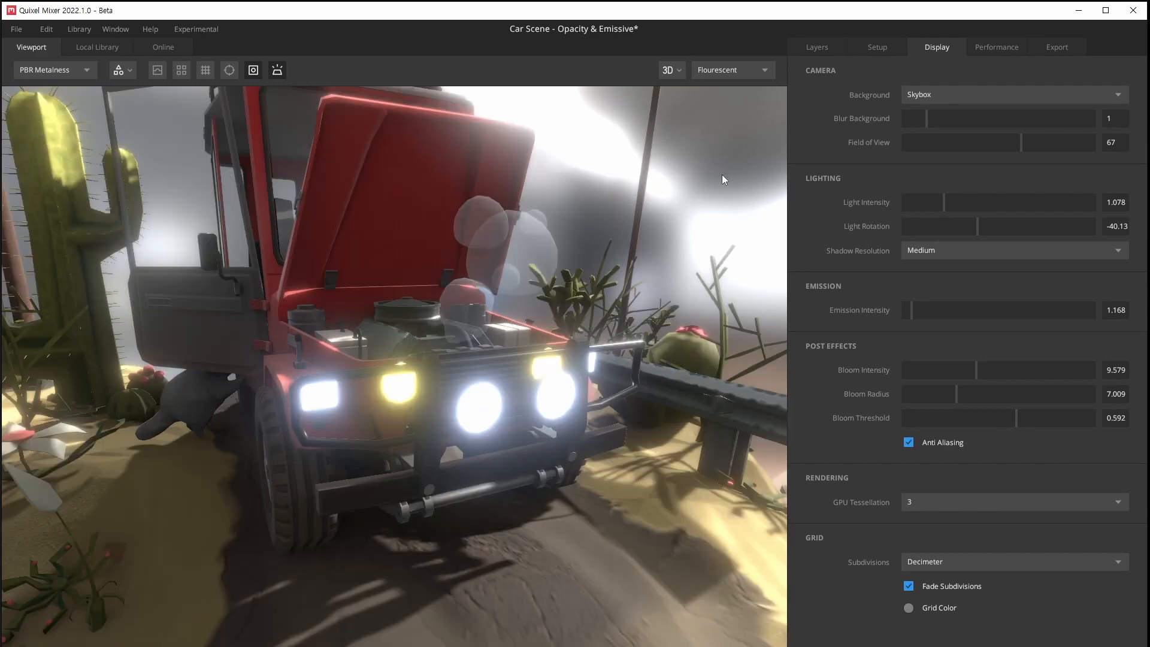
alt+middle_drag(519, 349, 503, 379)
Widen the Field of View to 77 and reduce the bloom to intensity 1.168, radius 3.037 and threshold 0.38
drag(1019, 138, 1053, 136)
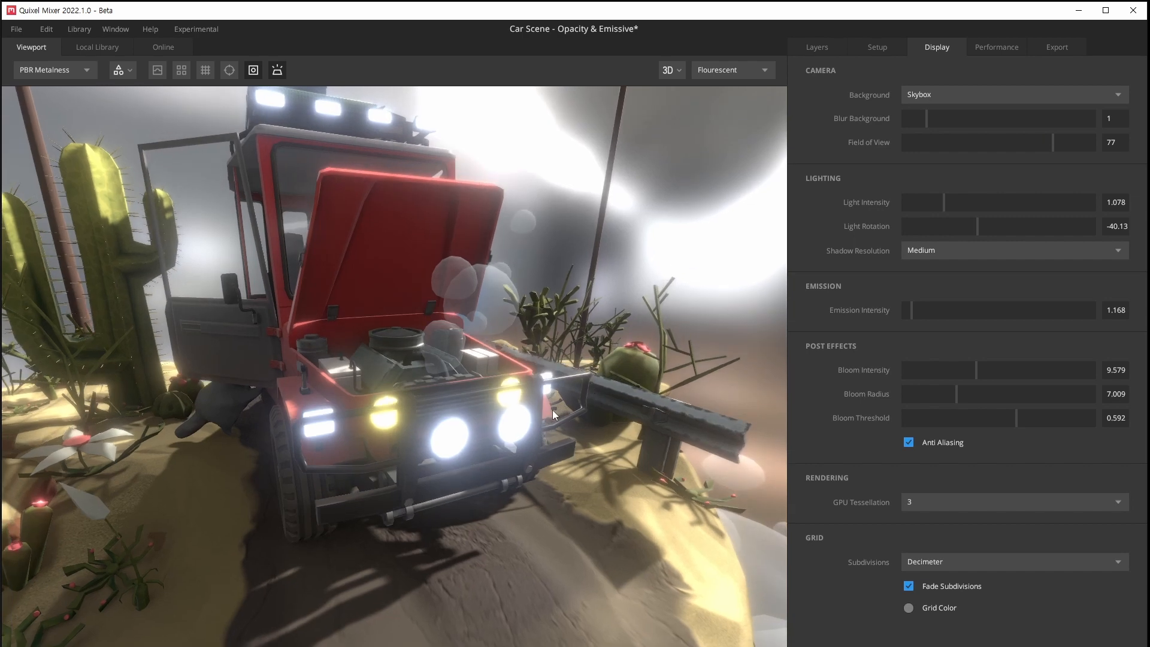
alt+drag(477, 505, 392, 418)
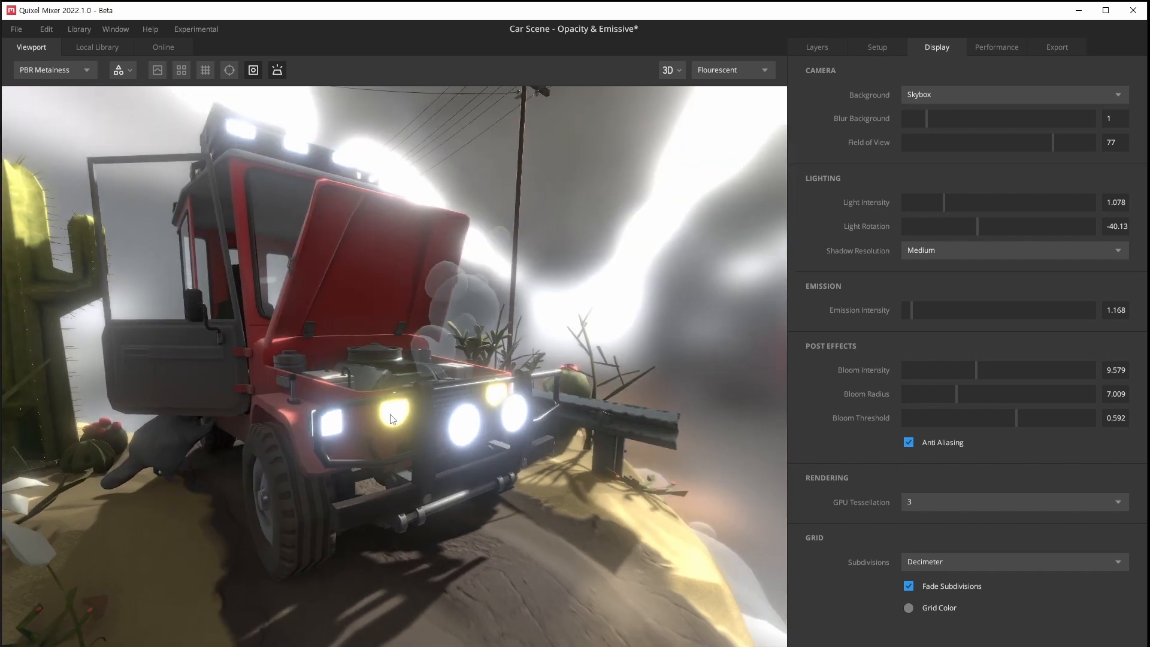
mouse_move(243, 449)
alt+mouse_down()
mouse_move(340, 431)
mouse_move(257, 443)
alt+mouse_up()
drag(1011, 415, 912, 372)
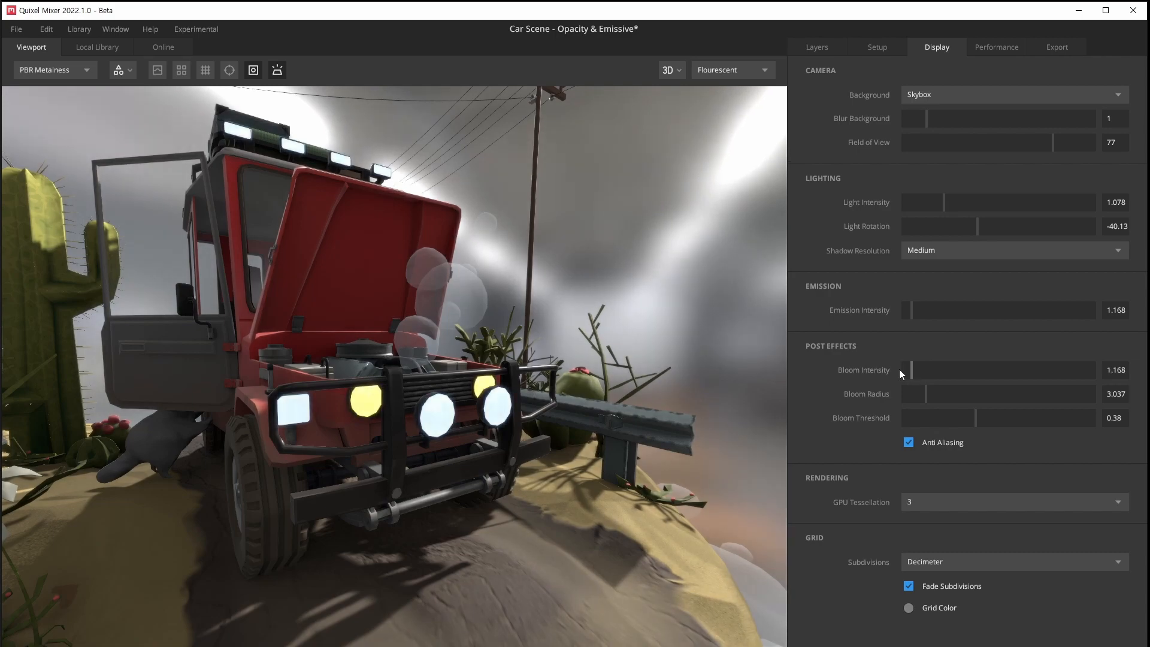
alt+drag(521, 365, 433, 391)
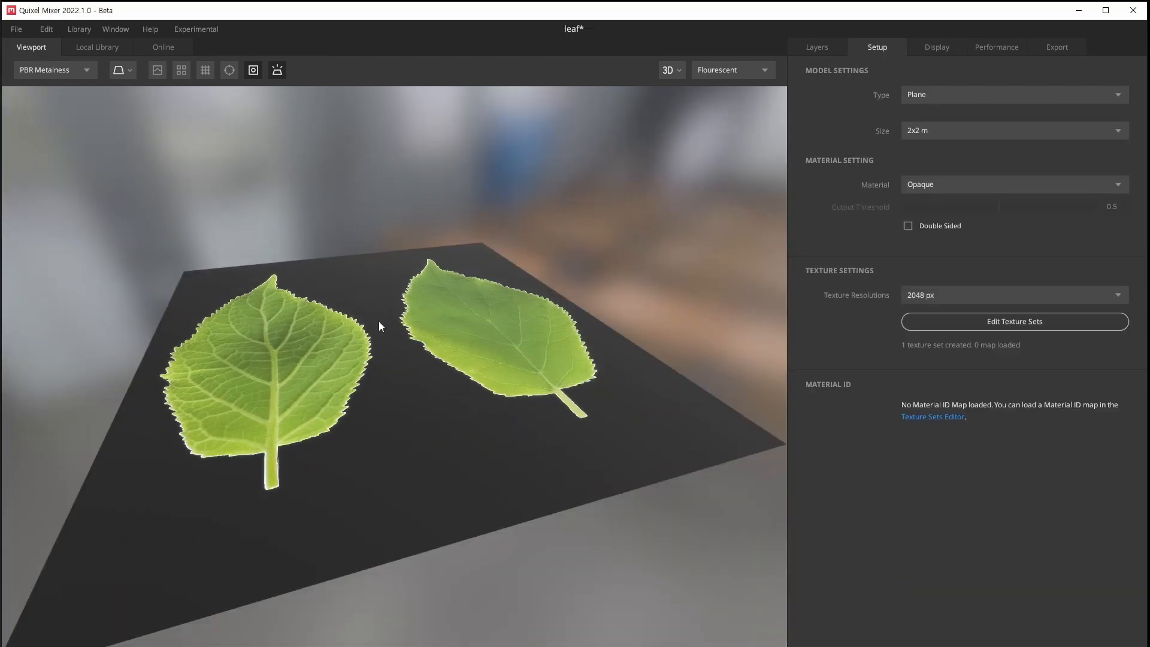
Set the leaf plane's material type to Cutout in the leaf mix
alt+drag(379, 321, 344, 333)
alt+middle_drag(345, 335, 367, 232)
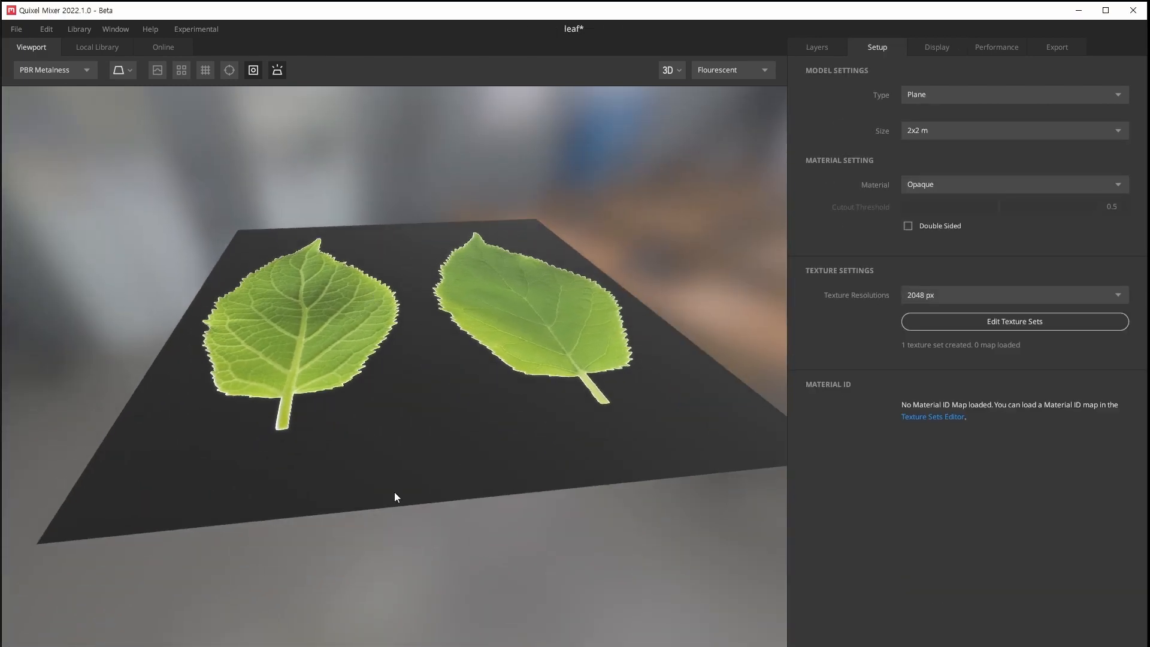
alt+drag(395, 493, 377, 376)
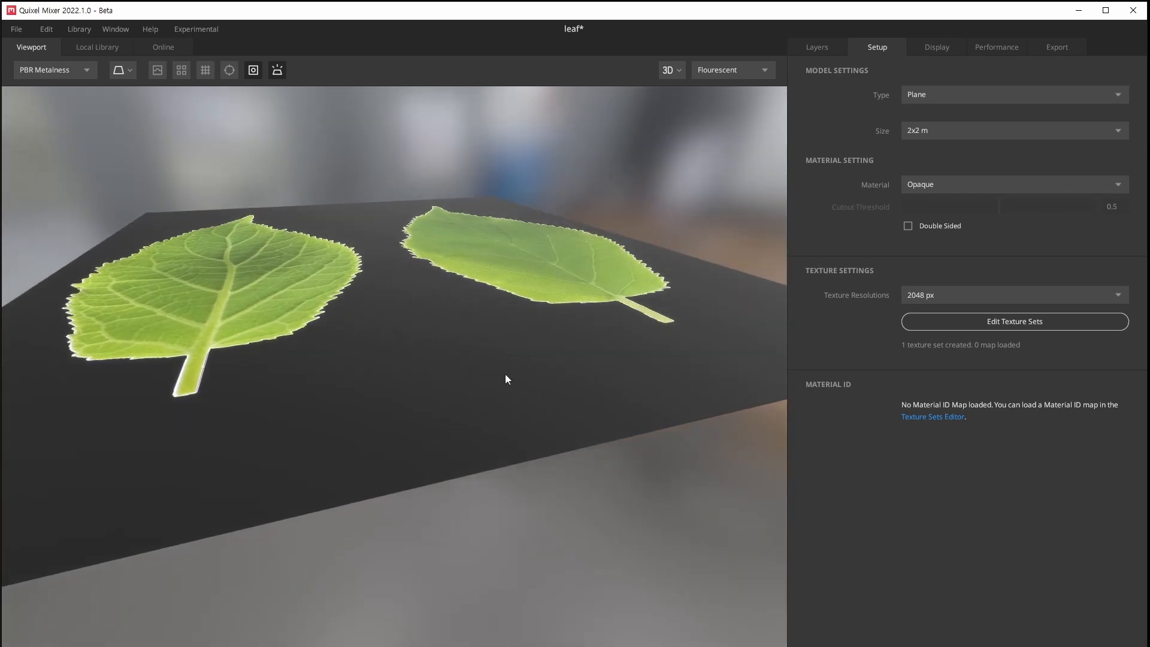
alt+drag(454, 375, 390, 370)
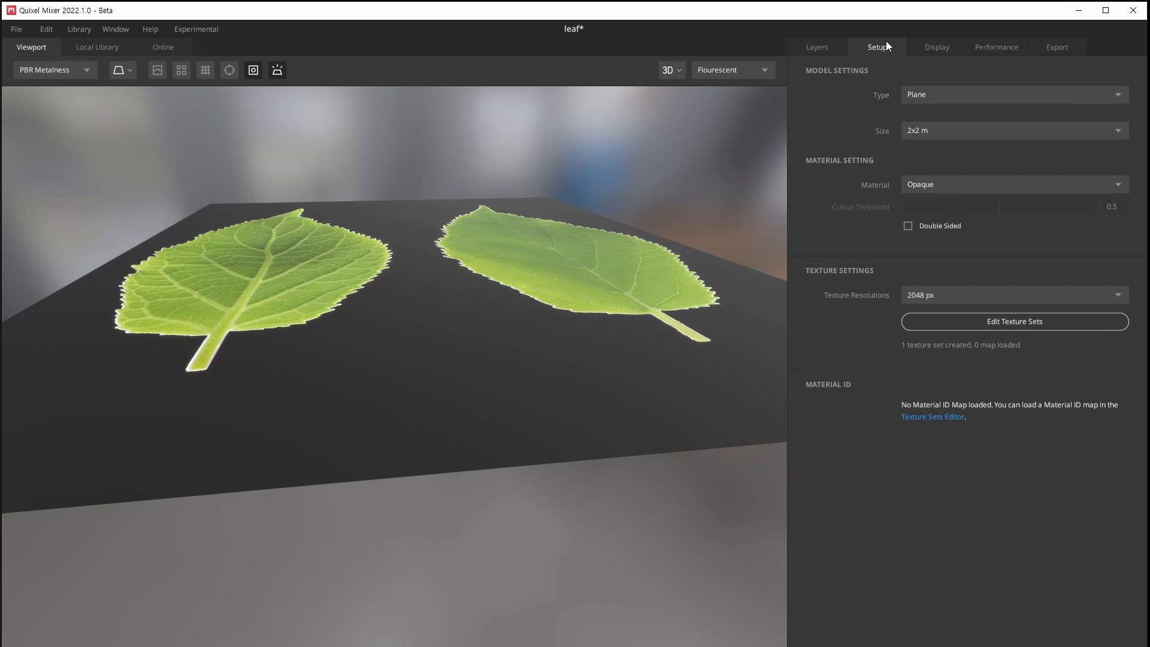
click(835, 46)
click(873, 51)
click(925, 185)
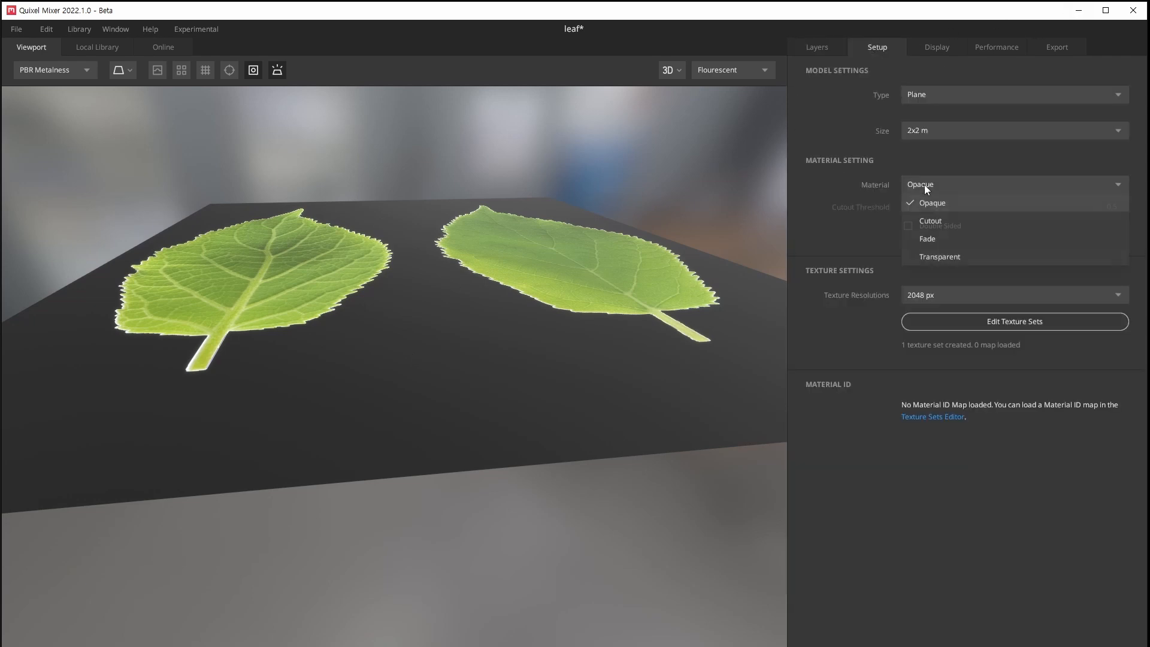
click(951, 223)
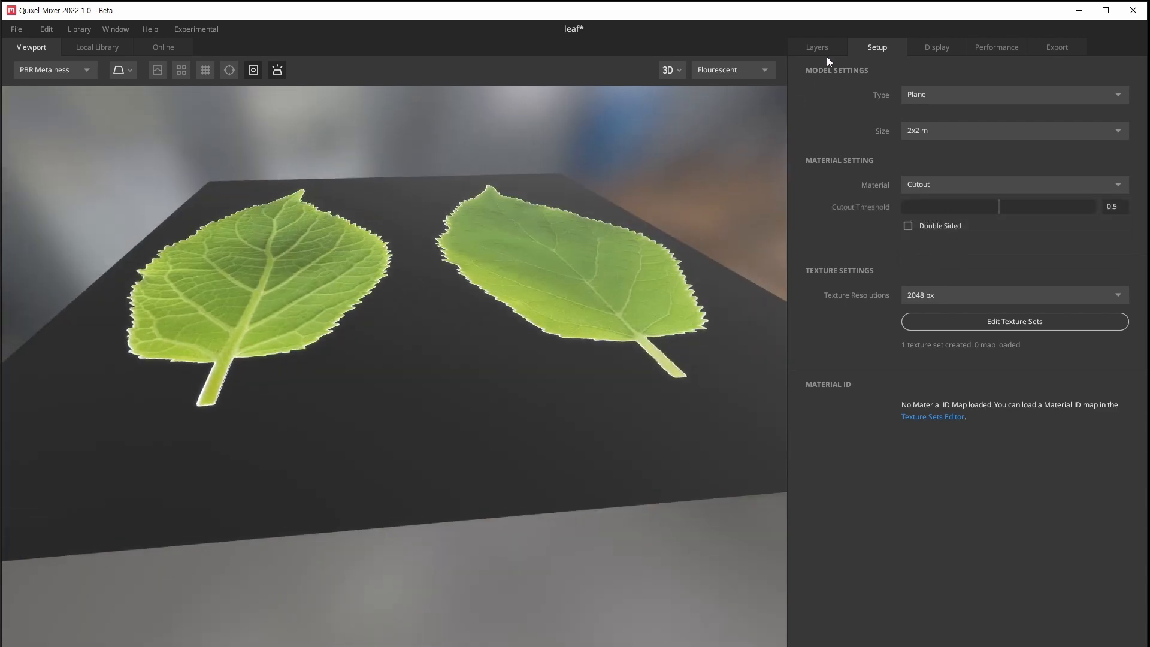
Set the leaf plane's material type to Fade
click(818, 53)
click(861, 51)
click(914, 187)
click(931, 237)
Examine the albedo and opacity channel settings of the black Solid 1 layer
click(817, 48)
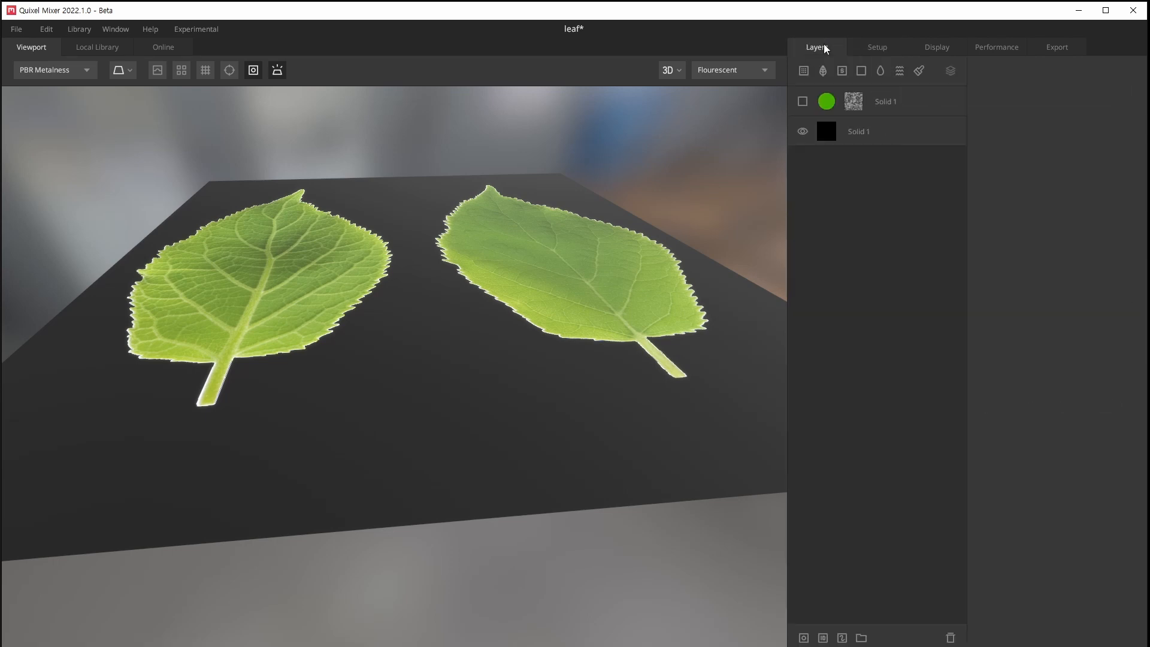
click(832, 131)
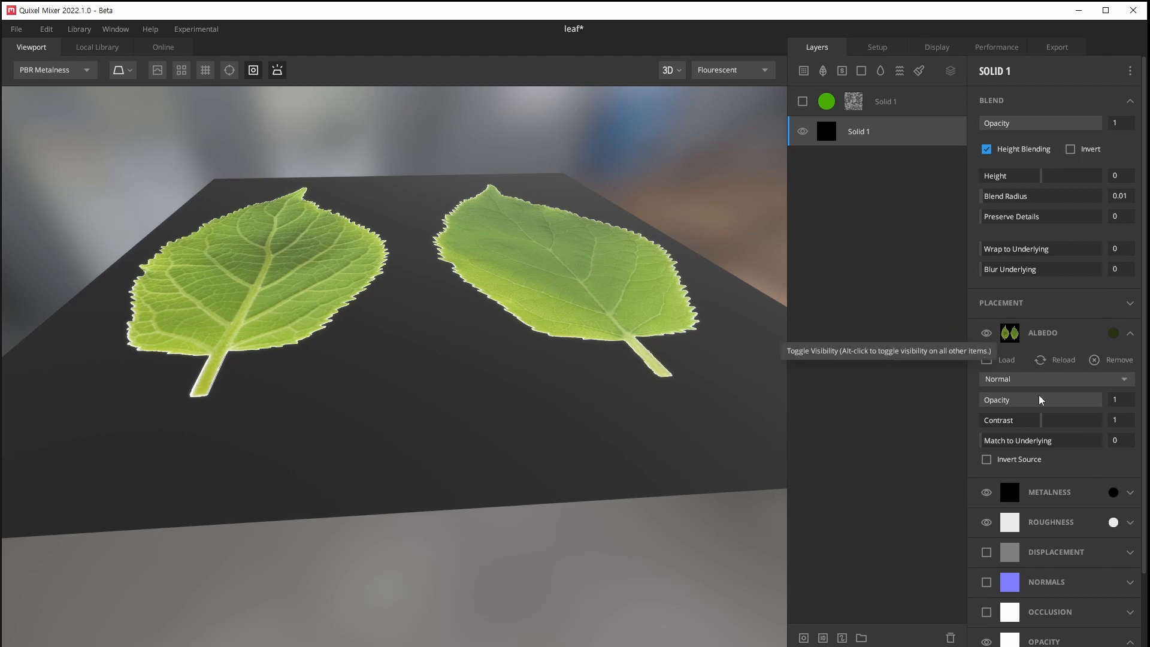
scroll(1066, 563, down, 1)
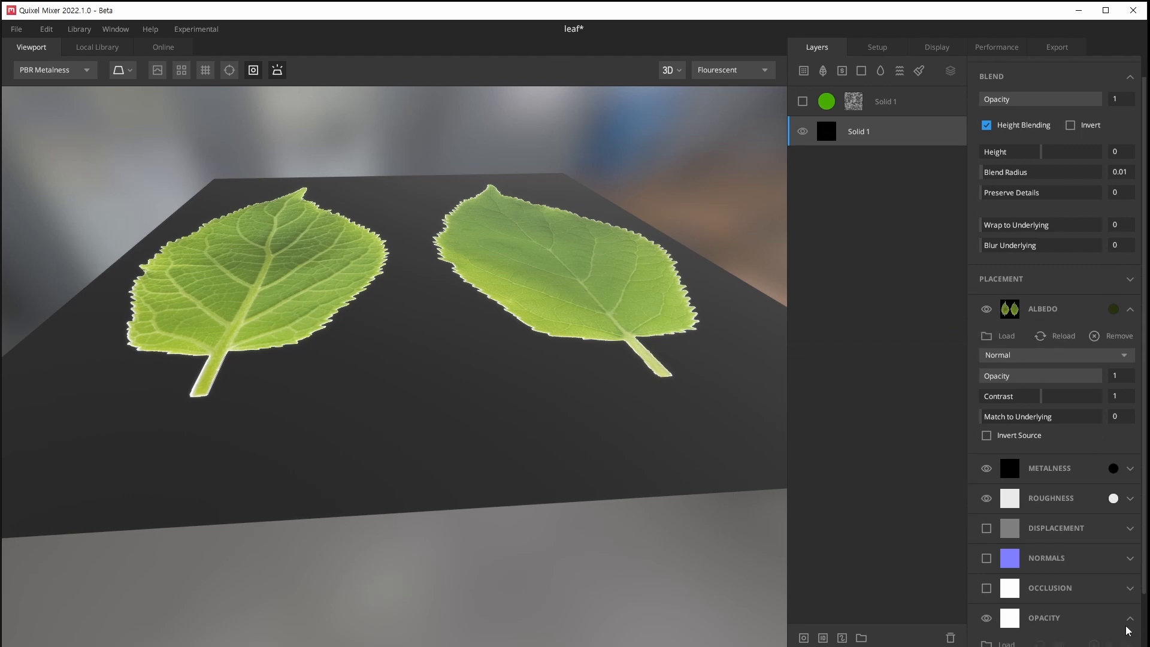
scroll(1126, 611, down, 1)
scroll(1129, 575, down, 1)
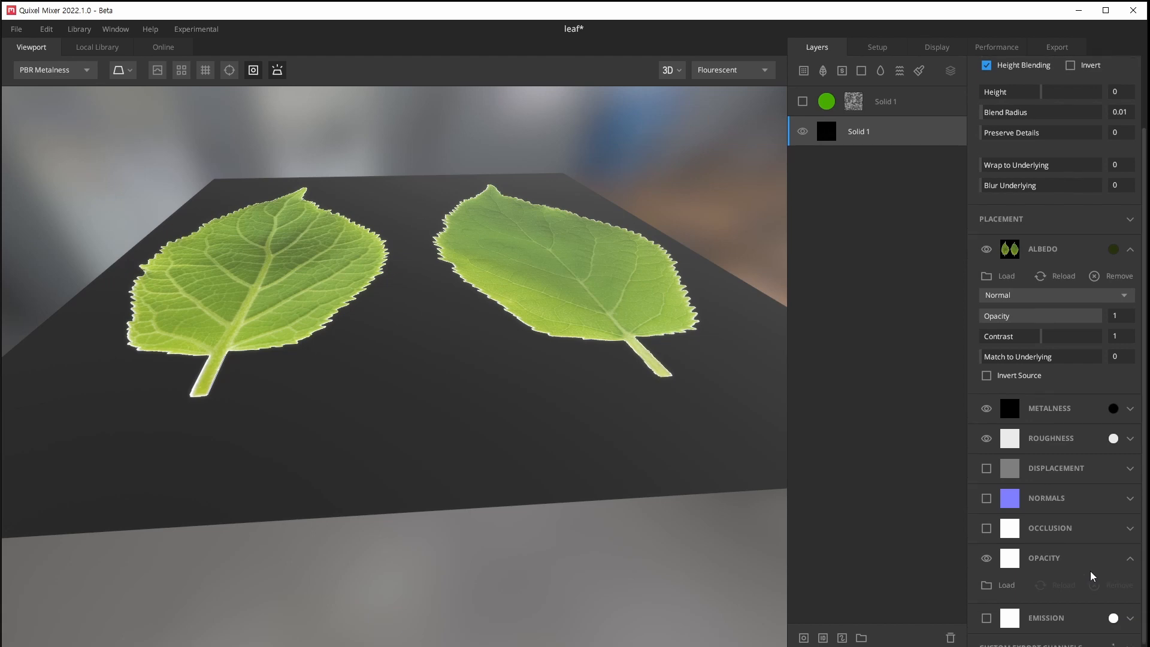
scroll(1108, 480, up, 3)
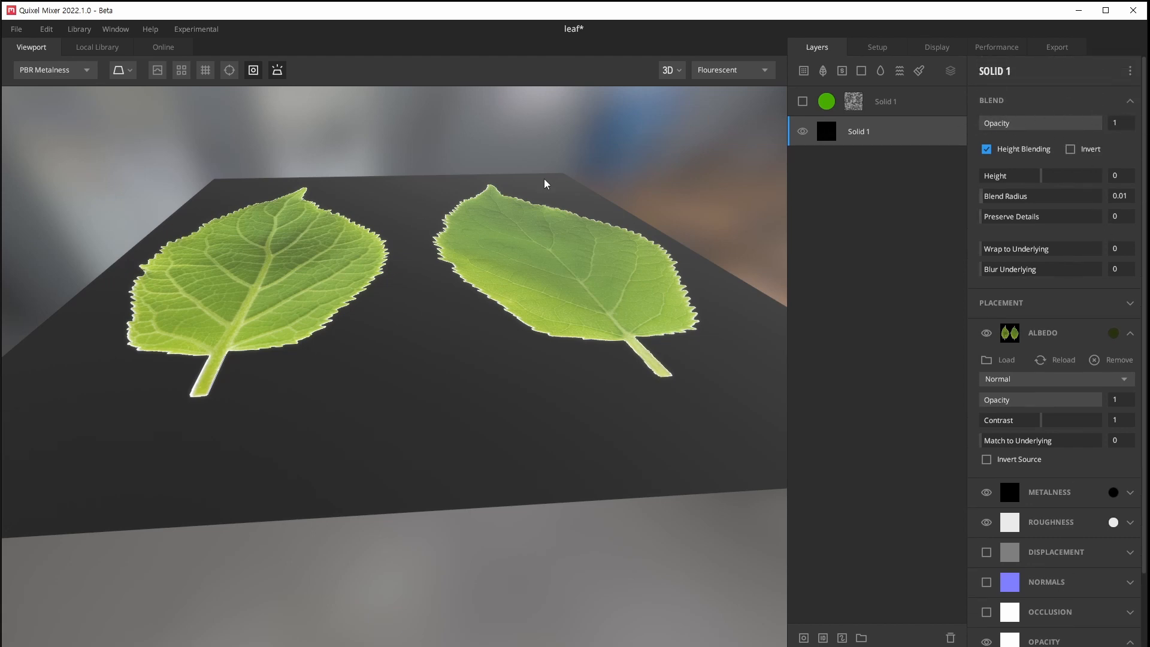
middle_drag(544, 179, 554, 192)
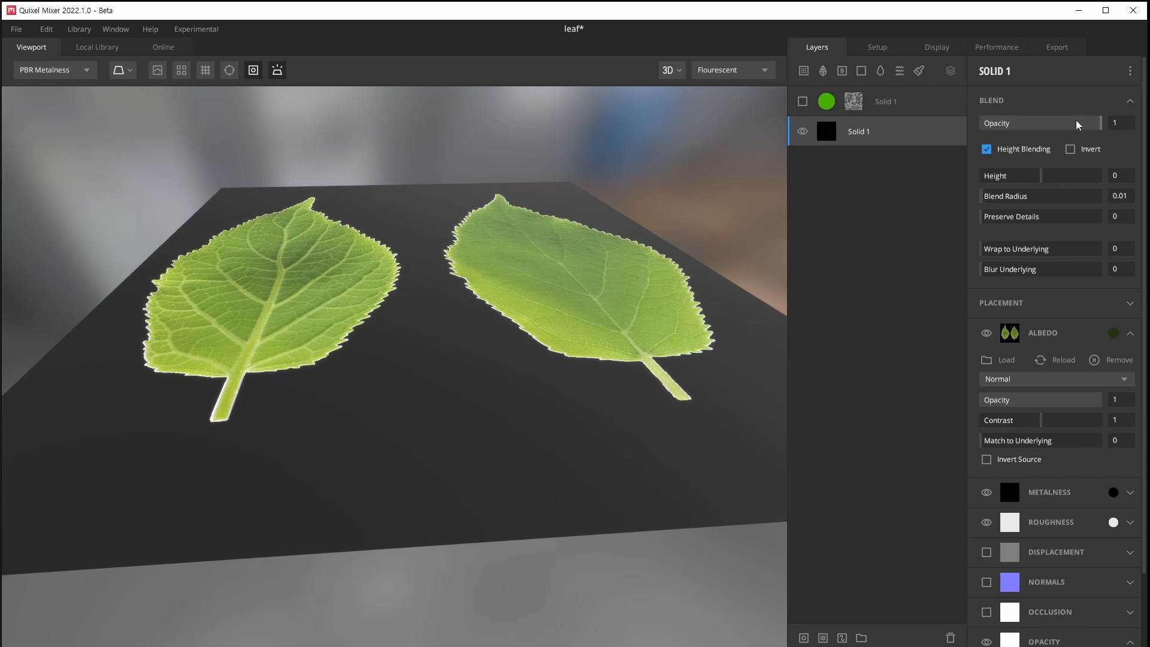
Try a blend opacity of 0.448 on the black Solid 1 layer with the Opacity channel displayed, and restore it to 1
drag(1076, 120, 1035, 123)
click(68, 71)
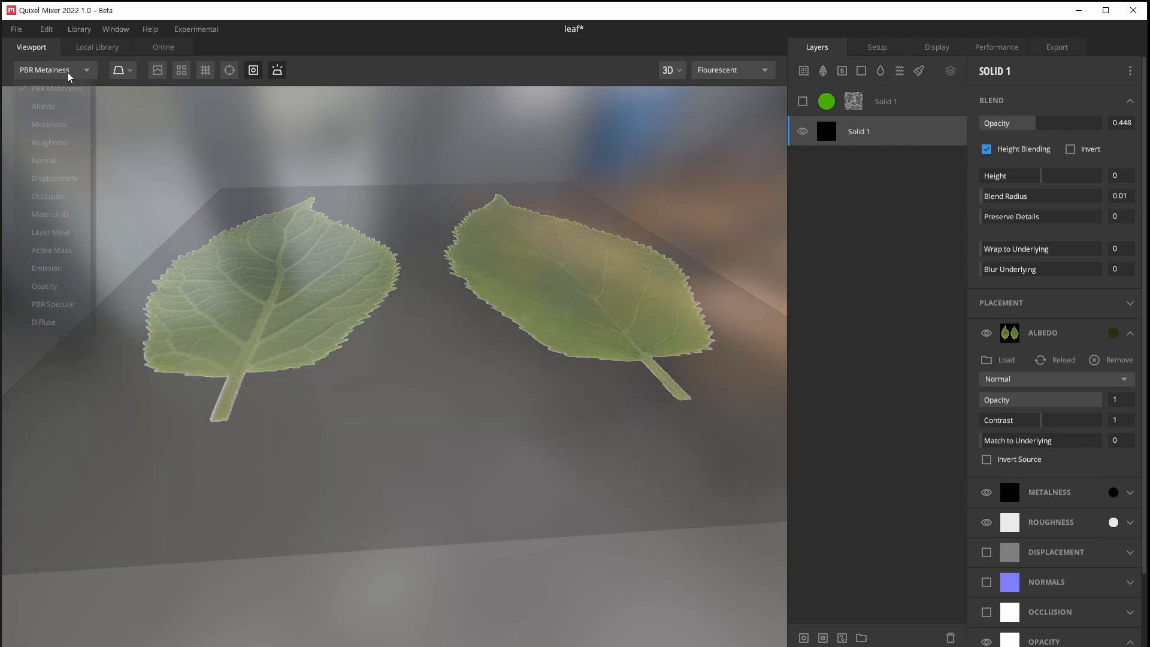
click(64, 290)
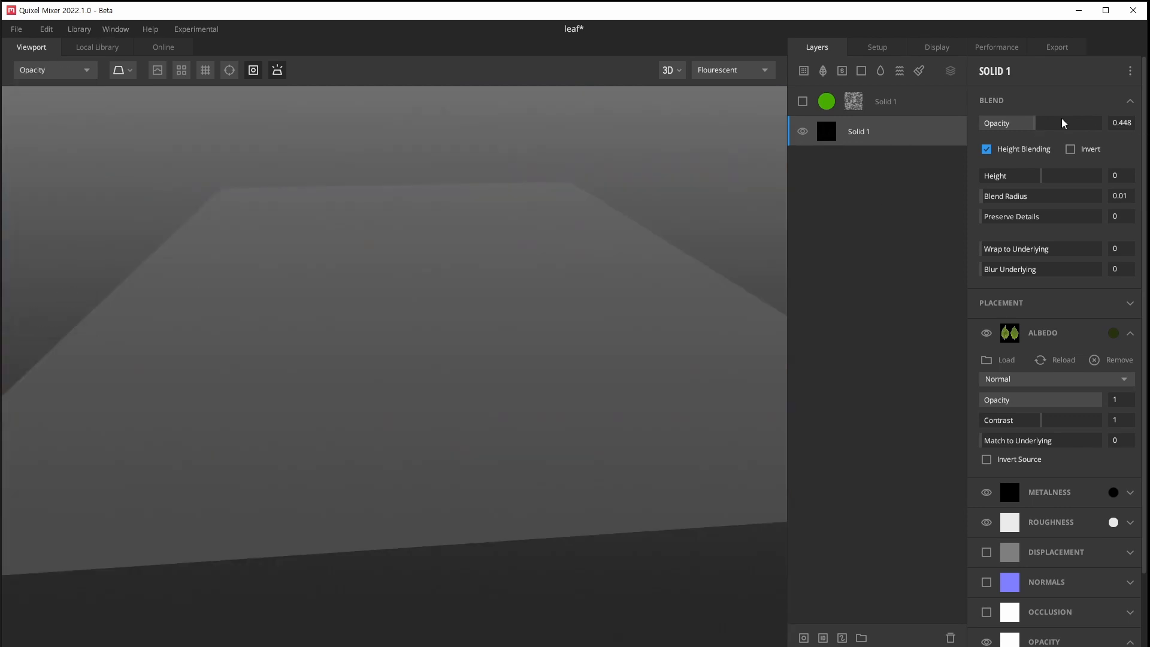
drag(1061, 118, 1112, 123)
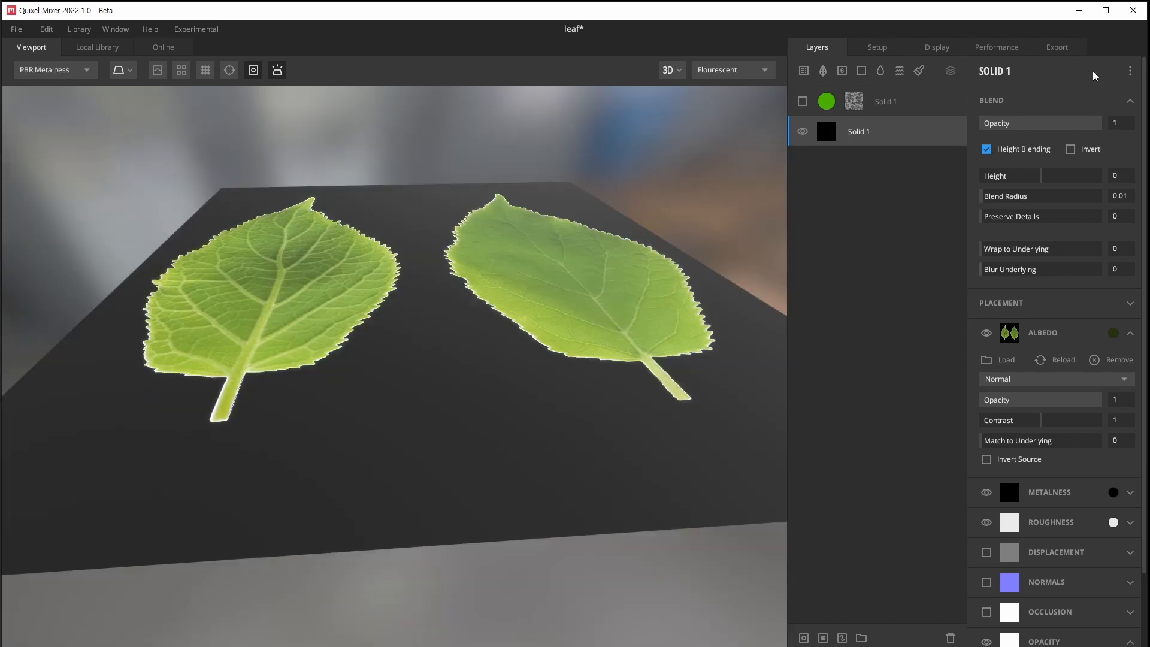
Load Leaf001_2K_Opacity.jpg as the opacity map of the black Solid 1 layer and check the leaf edges
scroll(1052, 508, down, 1)
scroll(1052, 509, down, 1)
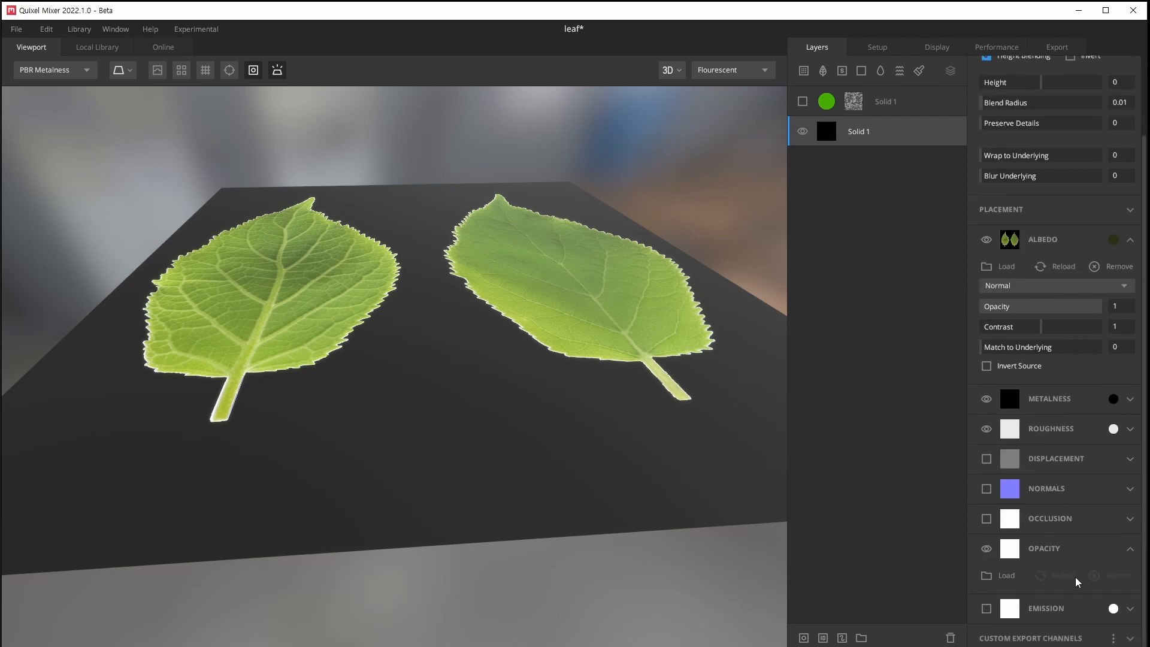
click(1002, 577)
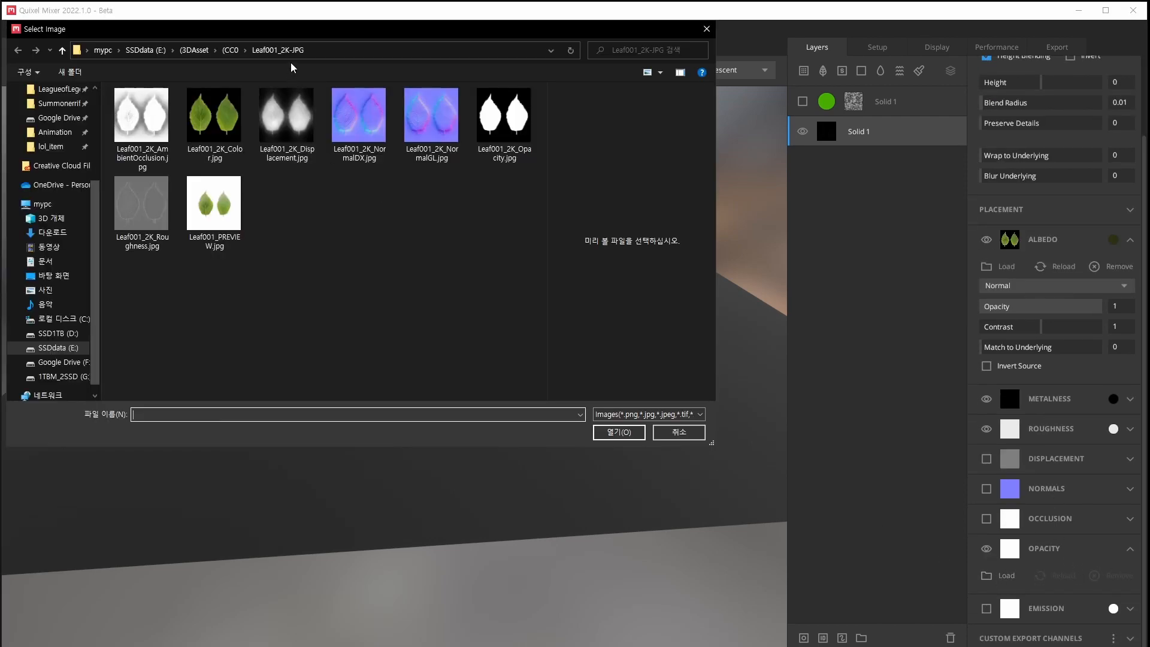
double_click(491, 138)
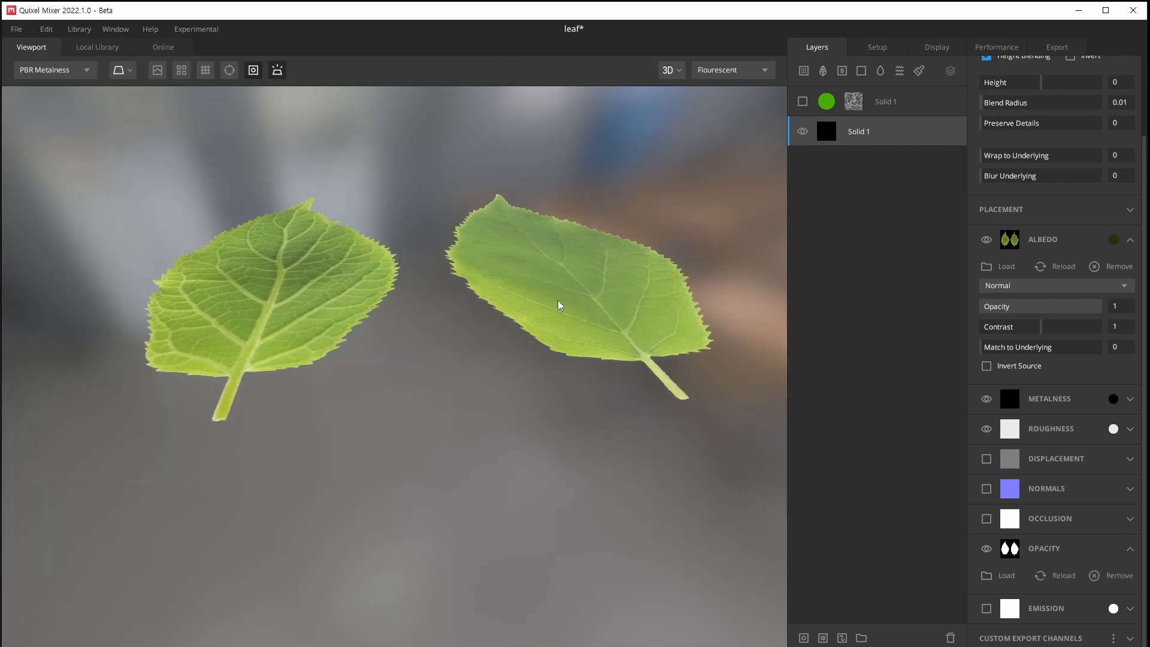
mouse_move(557, 303)
mouse_down()
mouse_move(665, 277)
mouse_move(702, 218)
mouse_move(472, 293)
mouse_move(565, 306)
mouse_up()
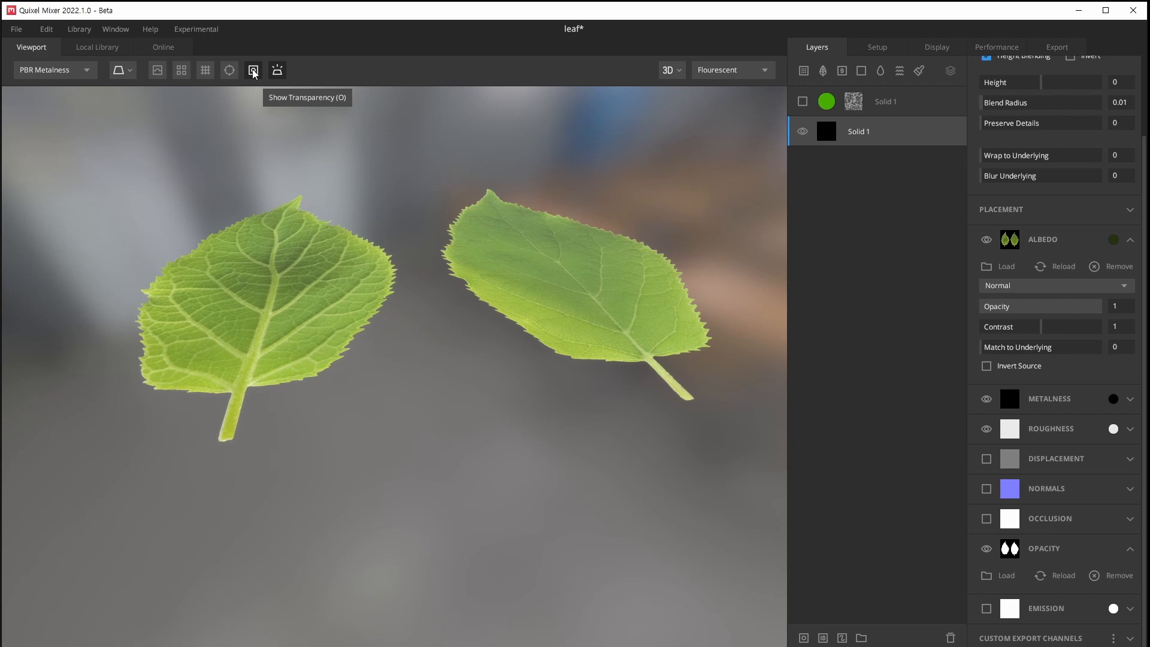
Compare the leaves with Show Transparency off and on again, viewing the plane from several angles
click(254, 74)
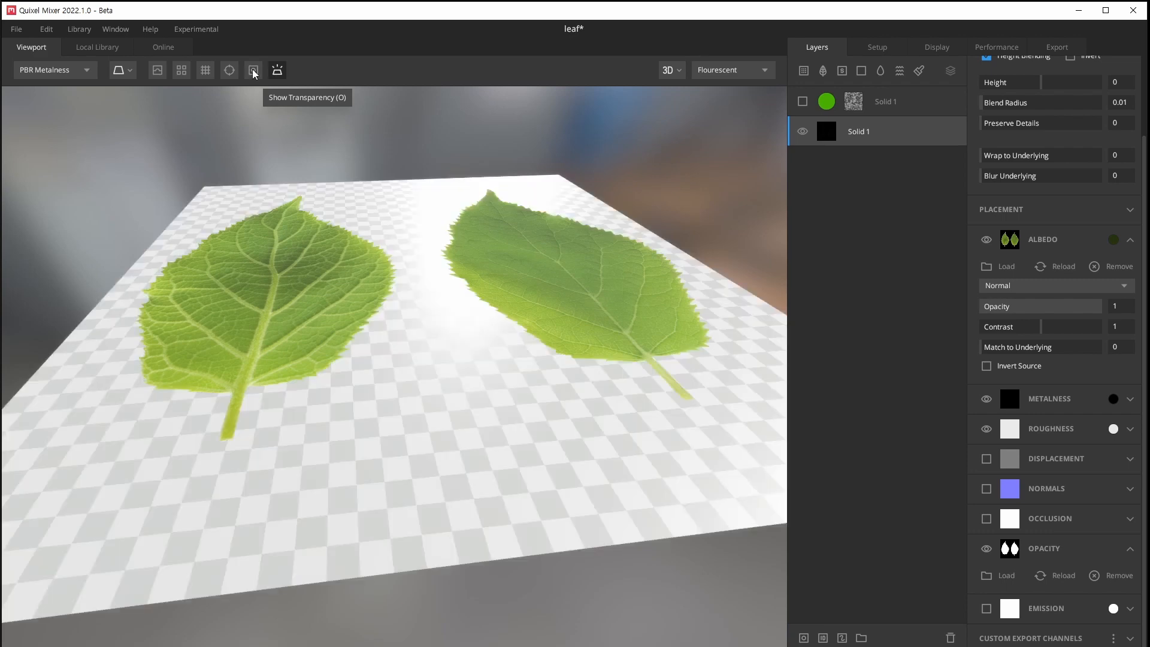
drag(503, 335, 569, 309)
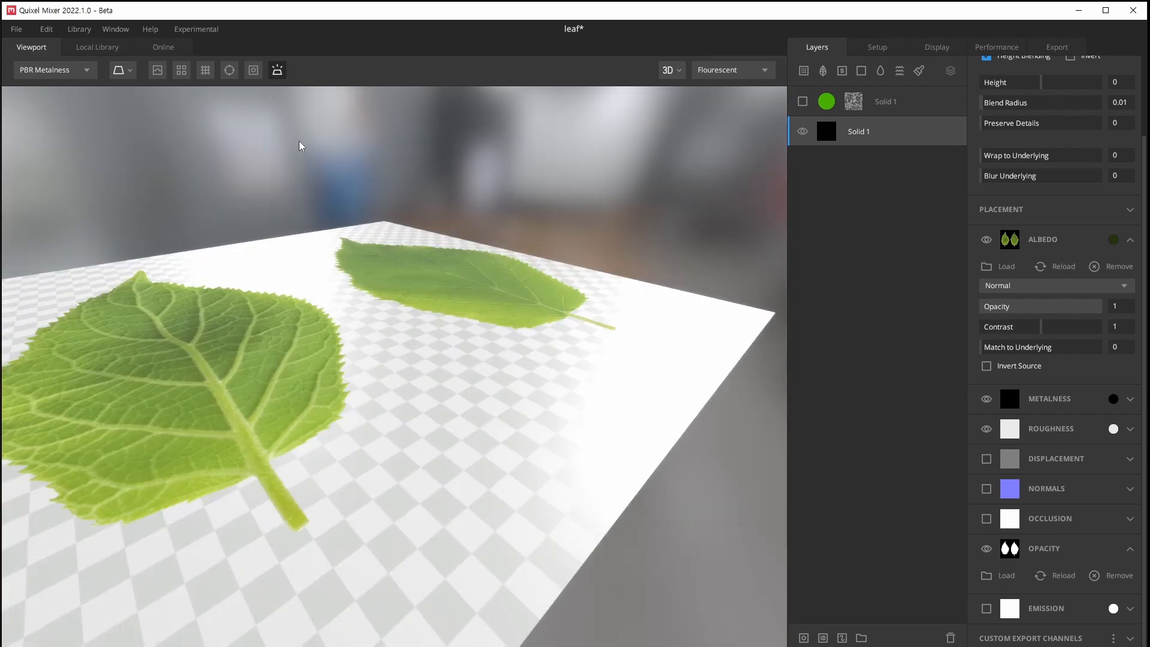
drag(391, 319, 375, 318)
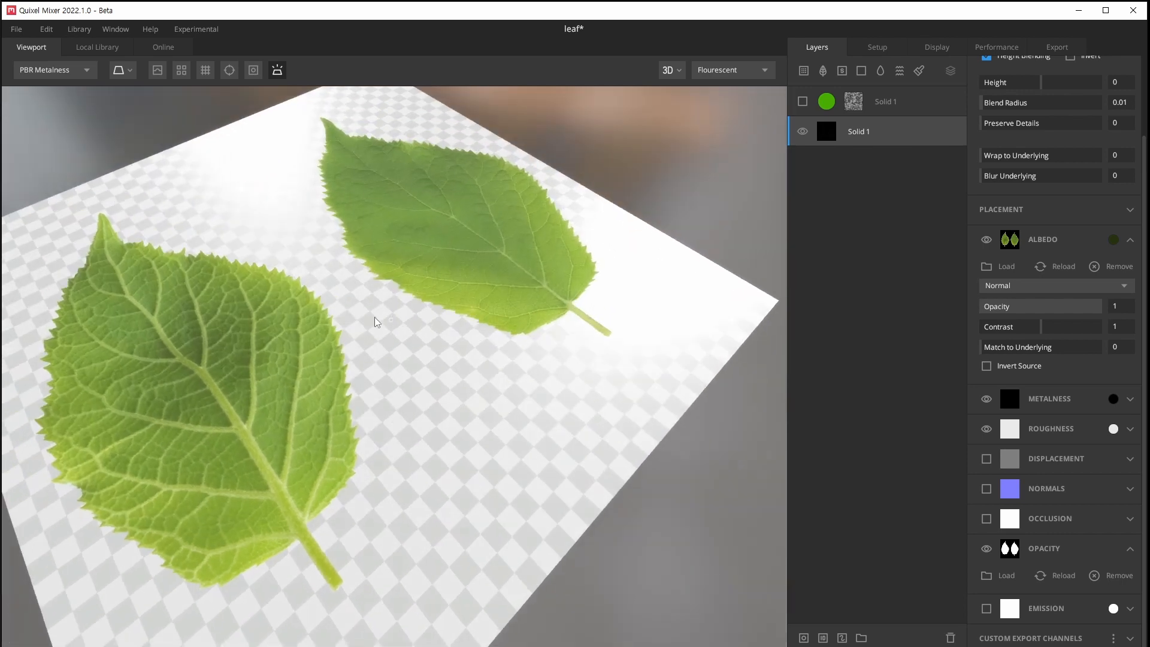
click(254, 71)
drag(492, 326, 446, 313)
Display the Opacity channel in the viewport and turn off Show Transparency to inspect the leaf mask on the plane
scroll(1018, 210, up, 3)
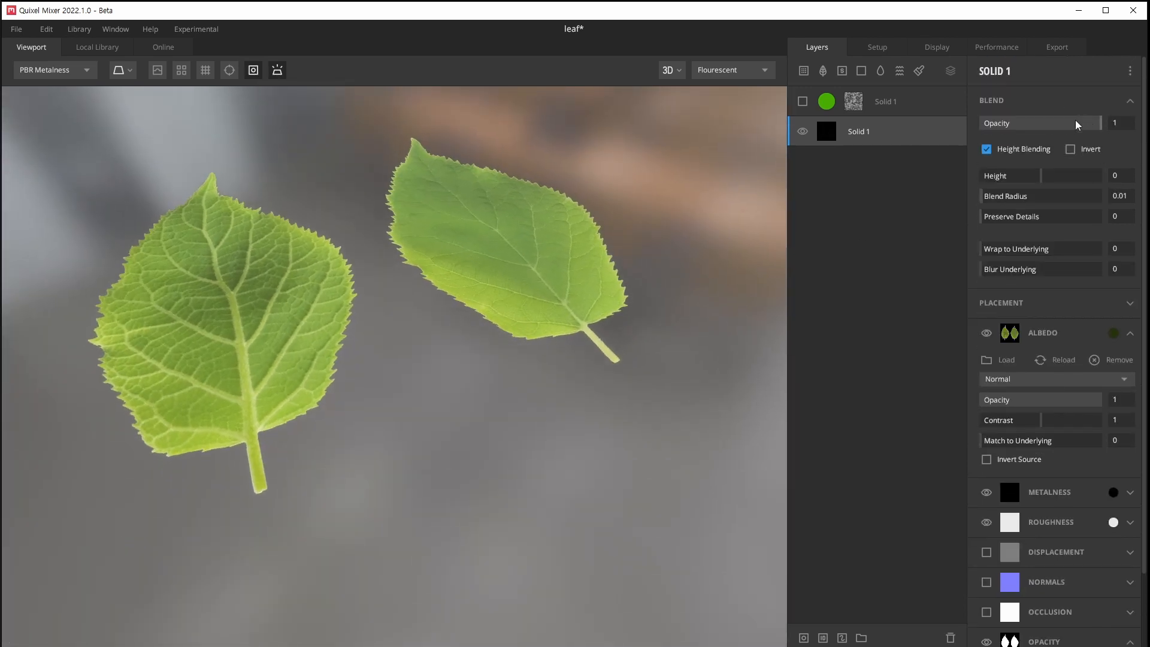
drag(1076, 120, 1105, 123)
click(54, 70)
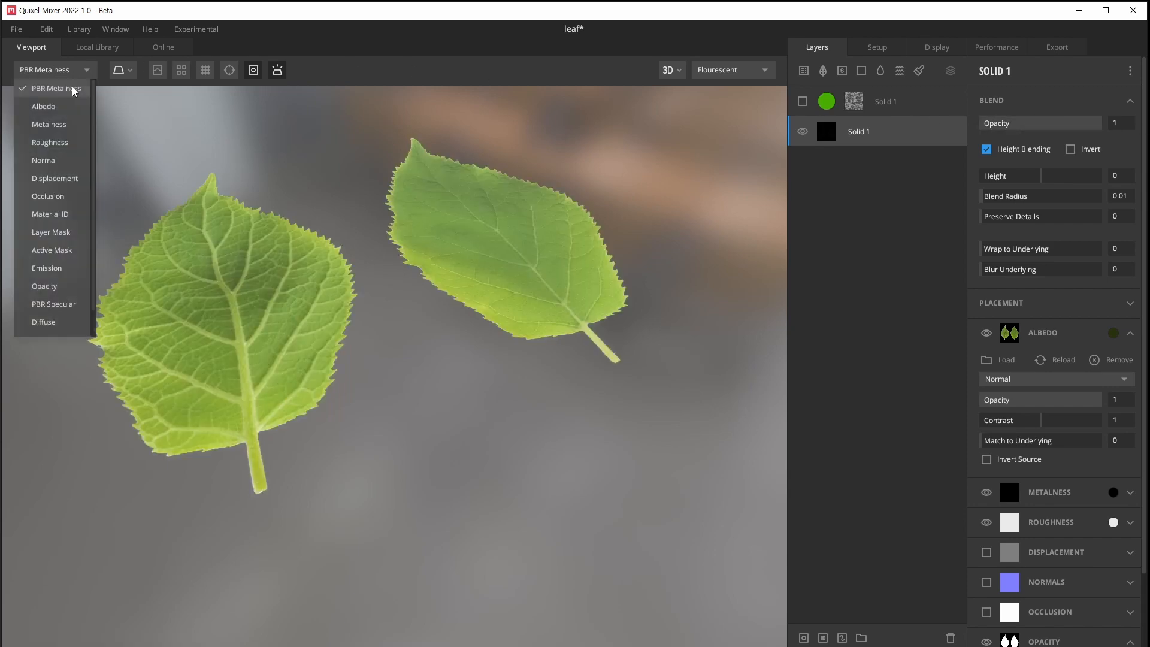
click(68, 288)
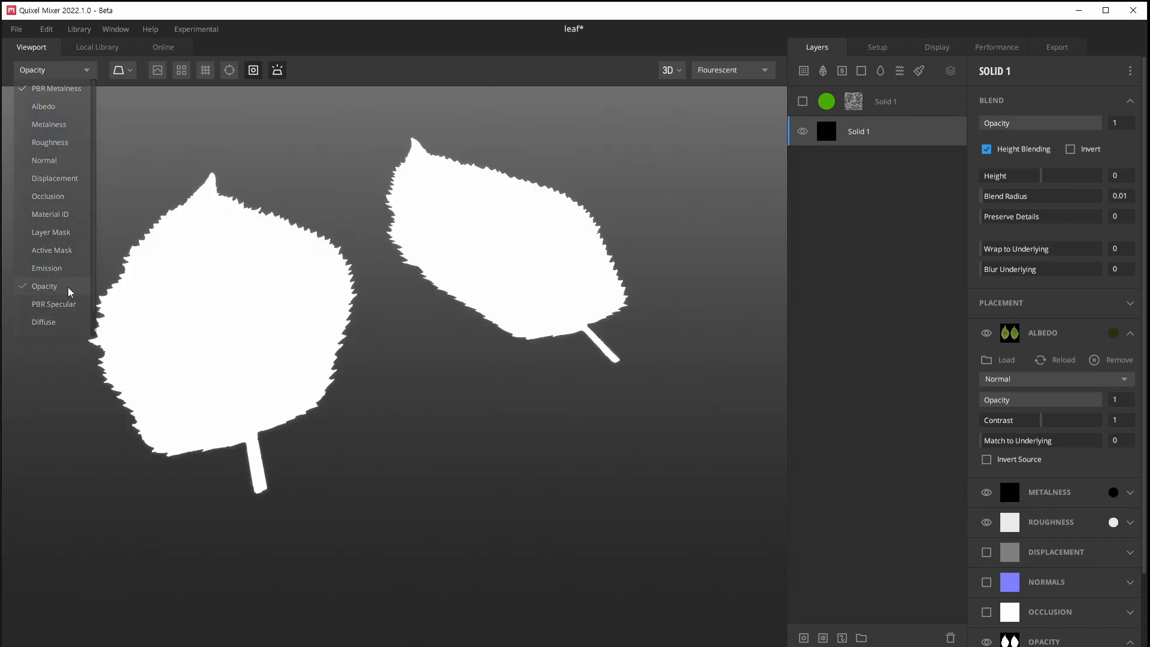
drag(514, 310, 578, 246)
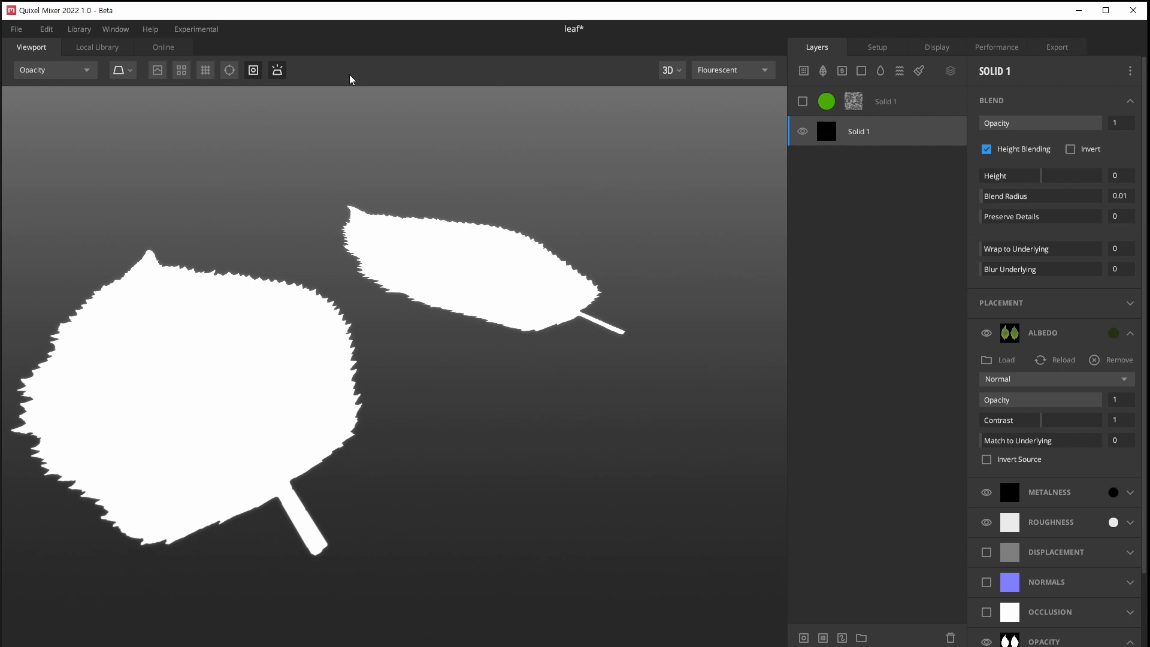
click(253, 70)
drag(583, 381, 572, 225)
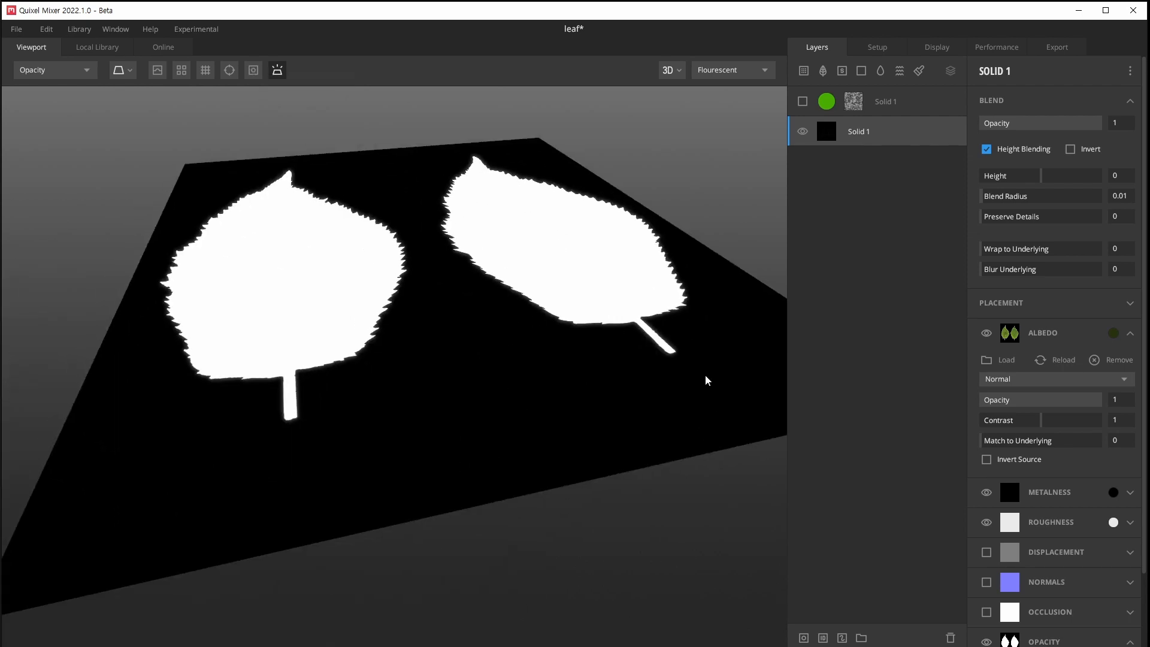
Try a blend opacity of 0.104 on the black Solid 1 layer in the Opacity channel view, and restore it to 1
scroll(1057, 563, down, 3)
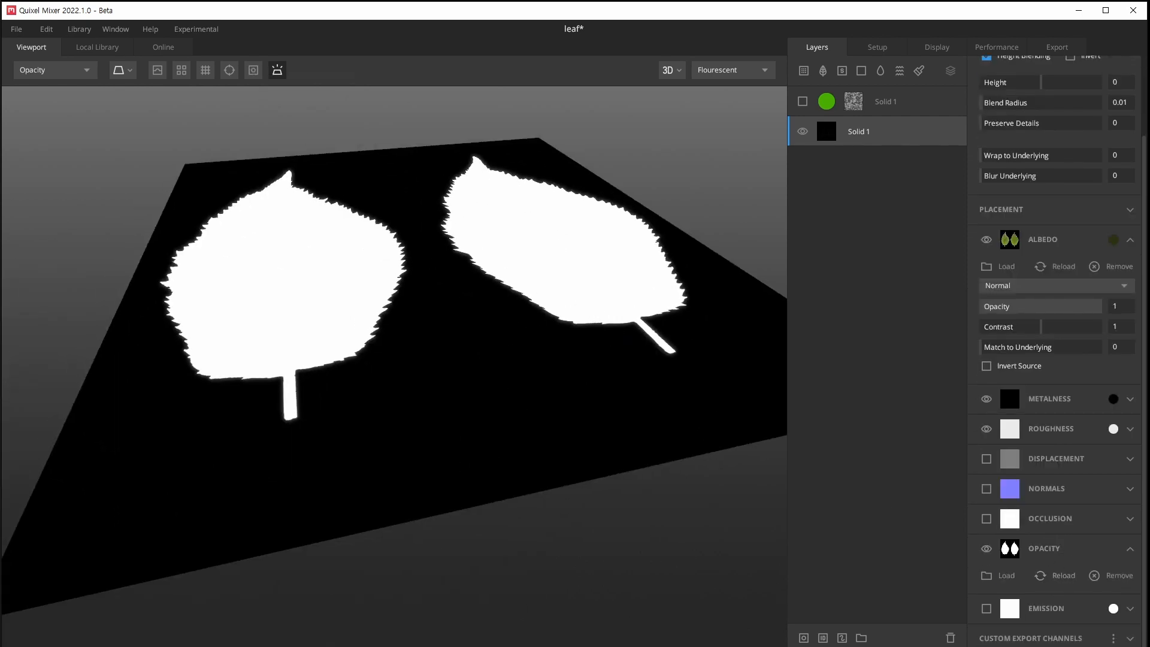
scroll(1008, 200, up, 3)
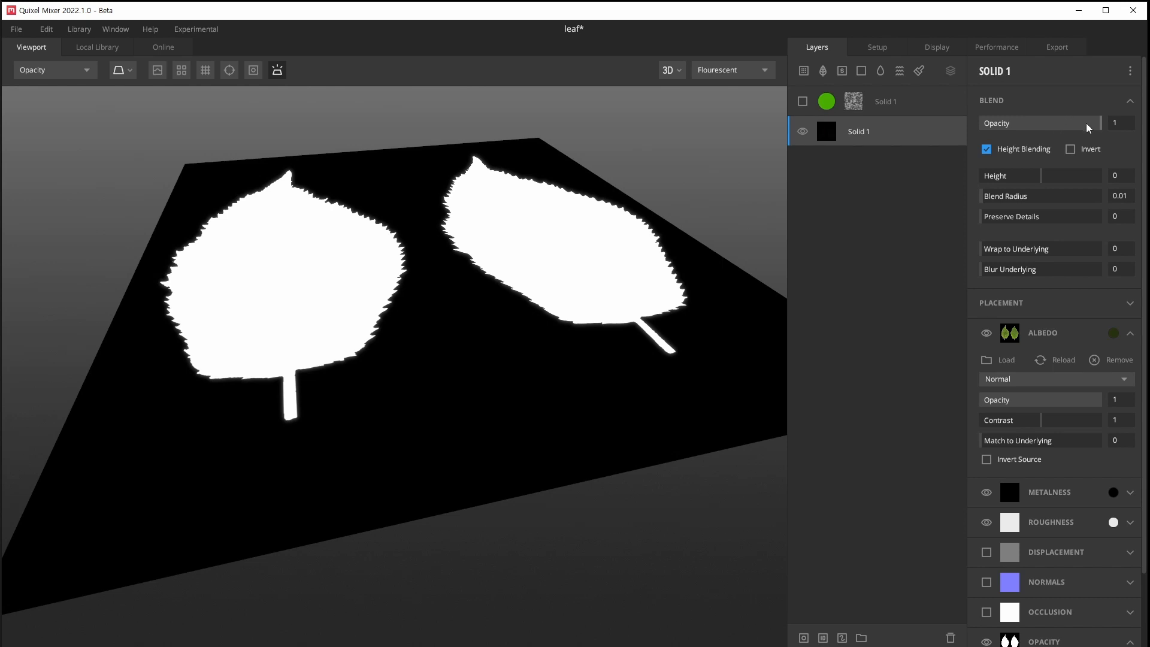
drag(1087, 123, 993, 121)
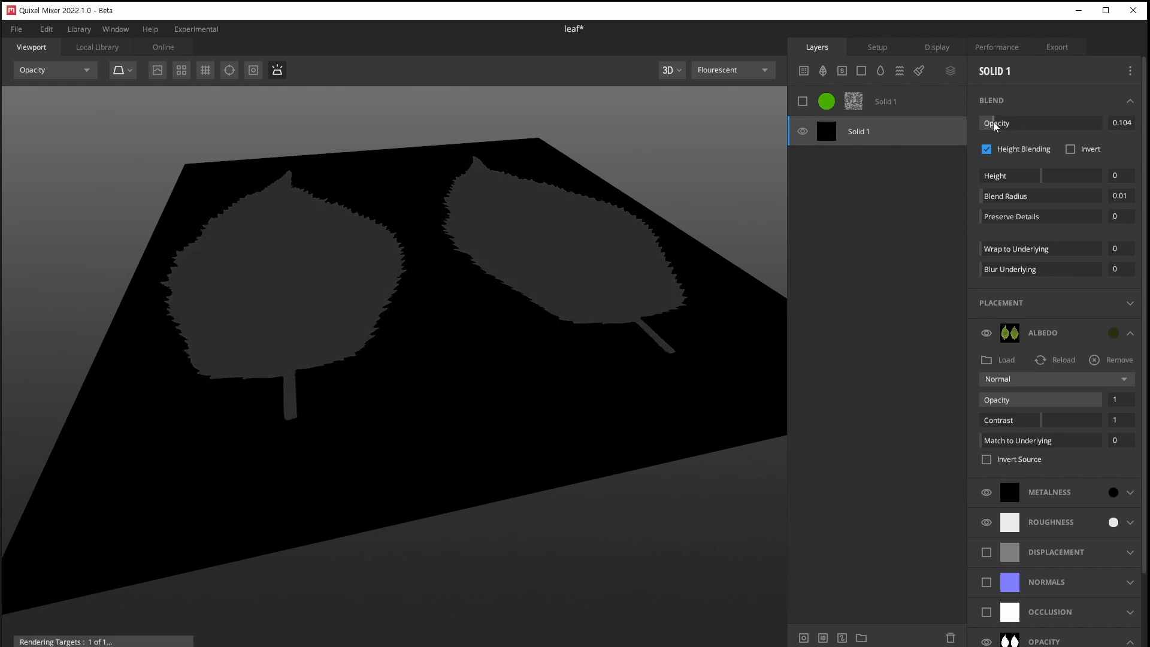
drag(354, 354, 444, 405)
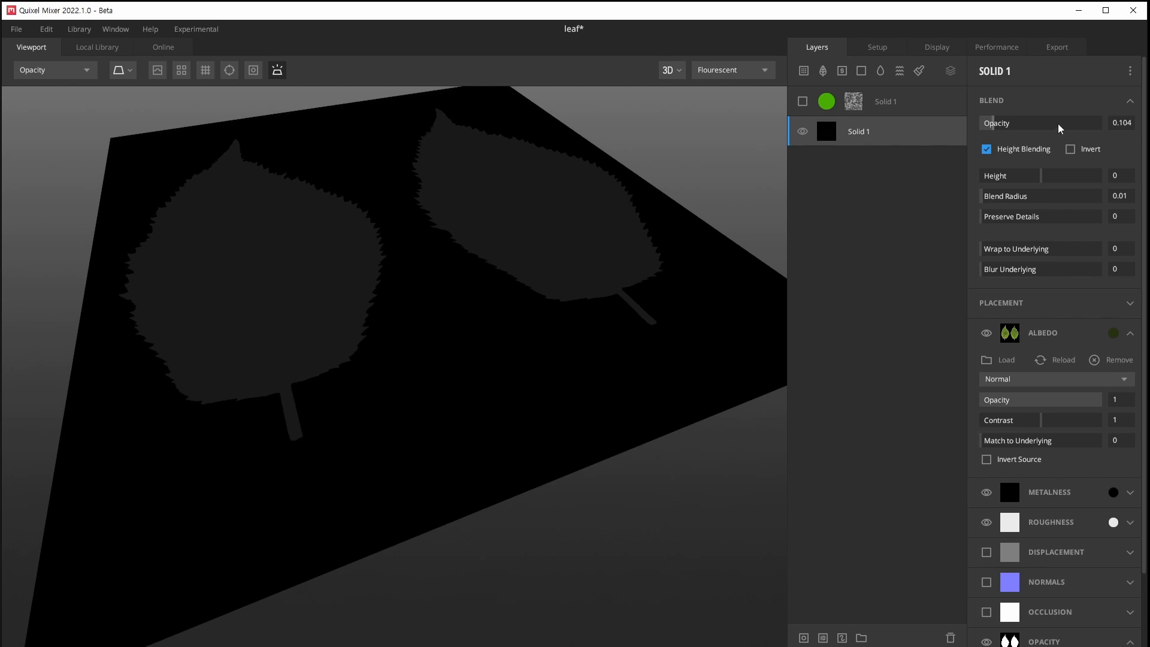
drag(1057, 123, 1109, 139)
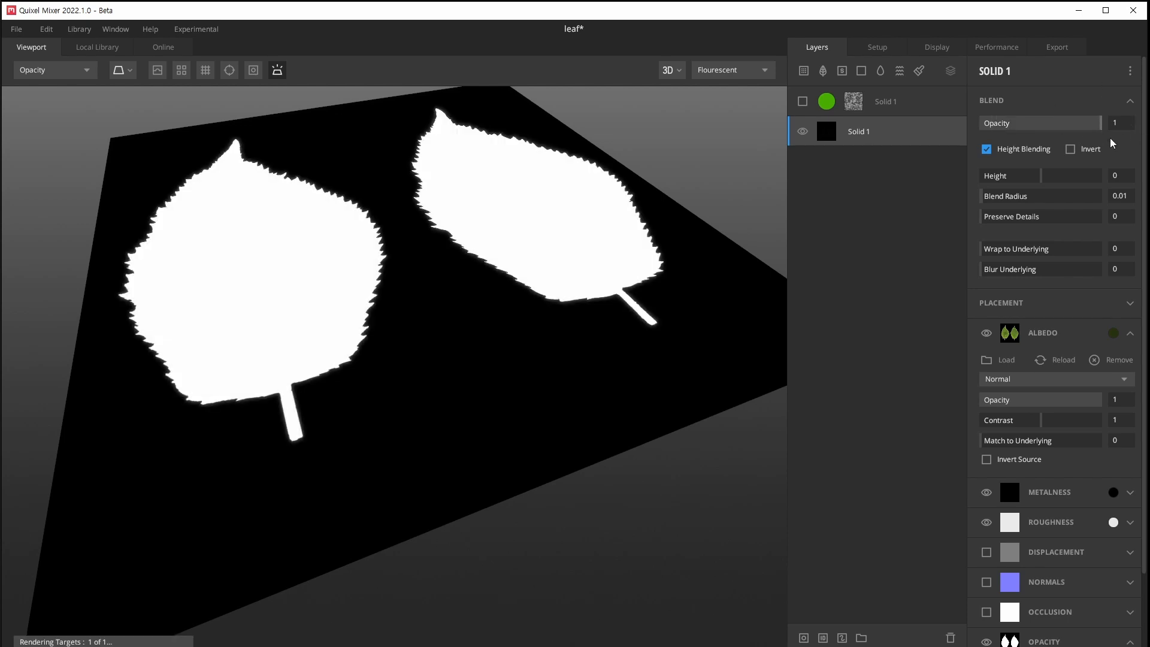
Return the viewport to PBR Metalness and turn Show Transparency on for the leaf plane
drag(635, 265, 568, 338)
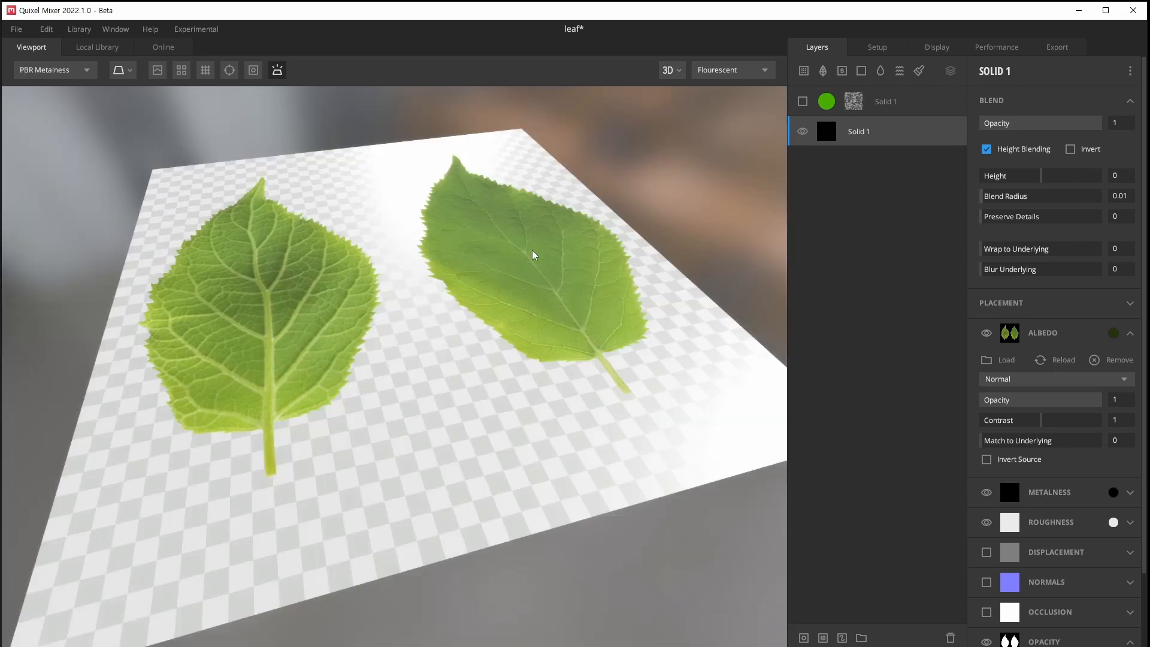
scroll(1018, 420, down, 3)
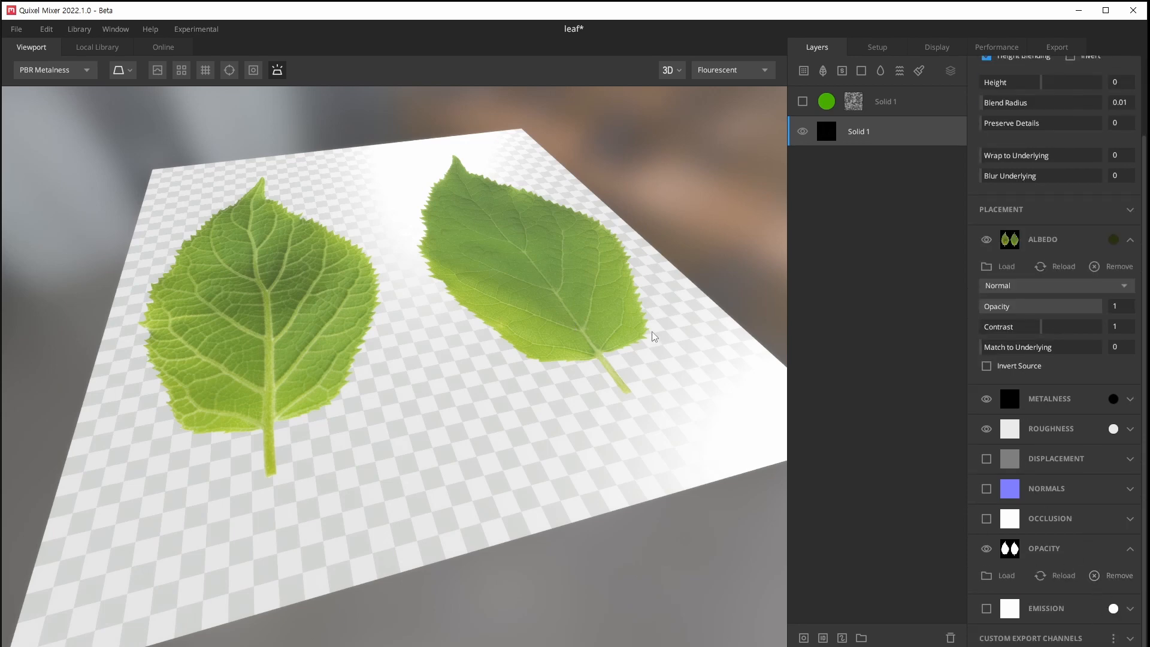
click(253, 71)
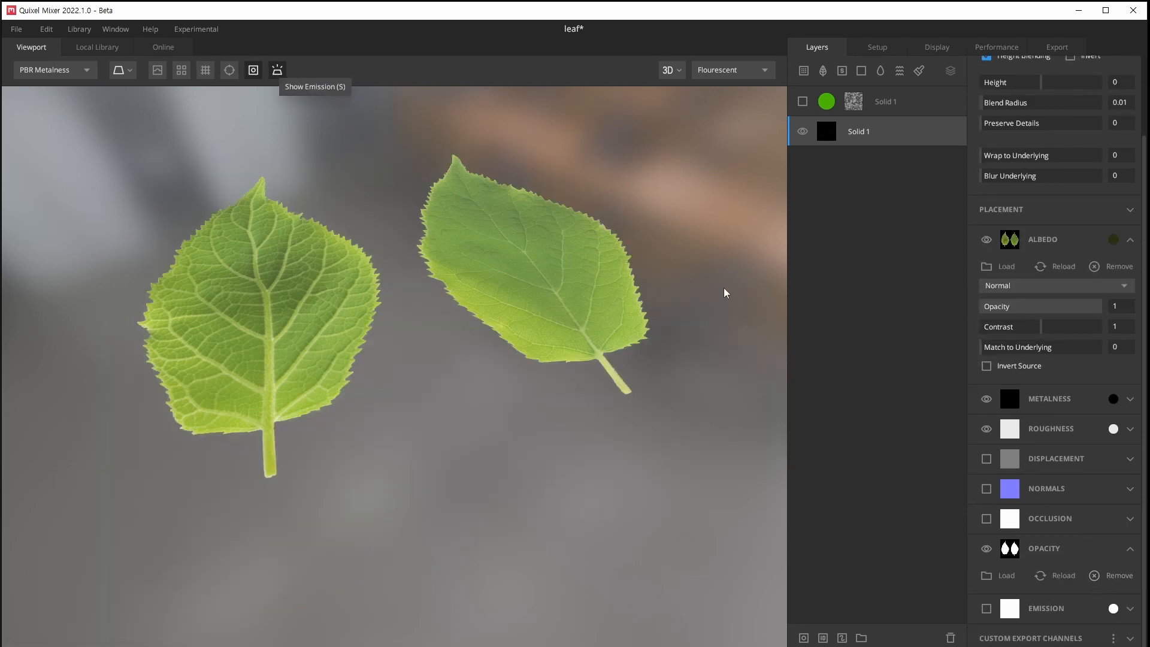
Change the plane's material type to Cutout in the model's material setting
click(893, 47)
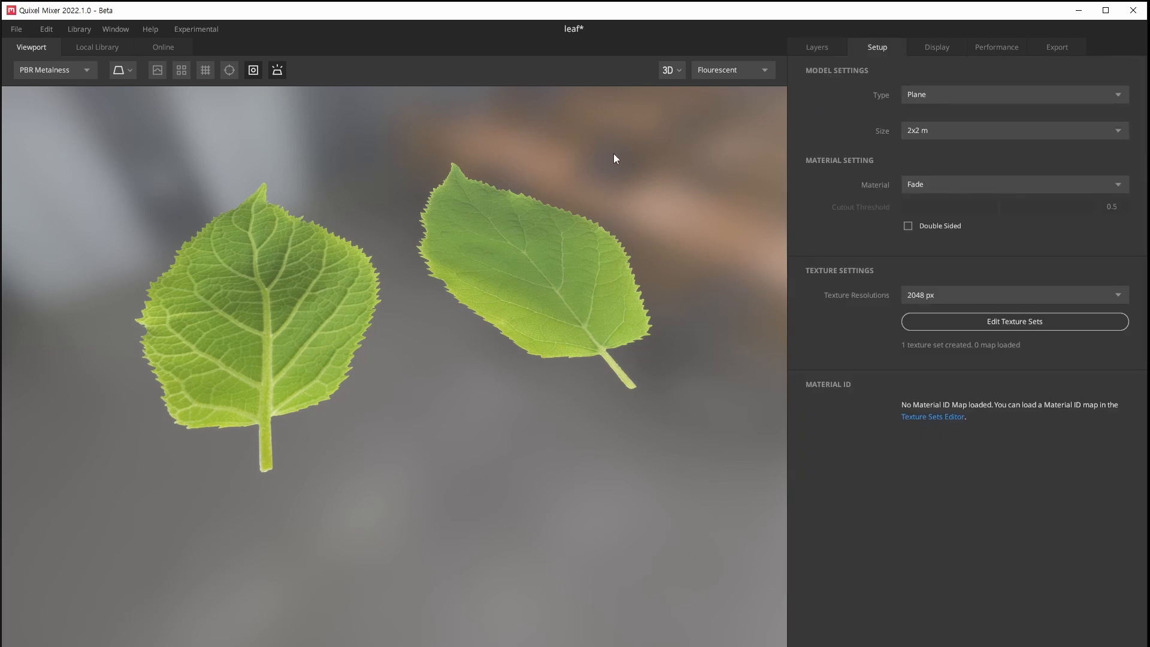
click(935, 184)
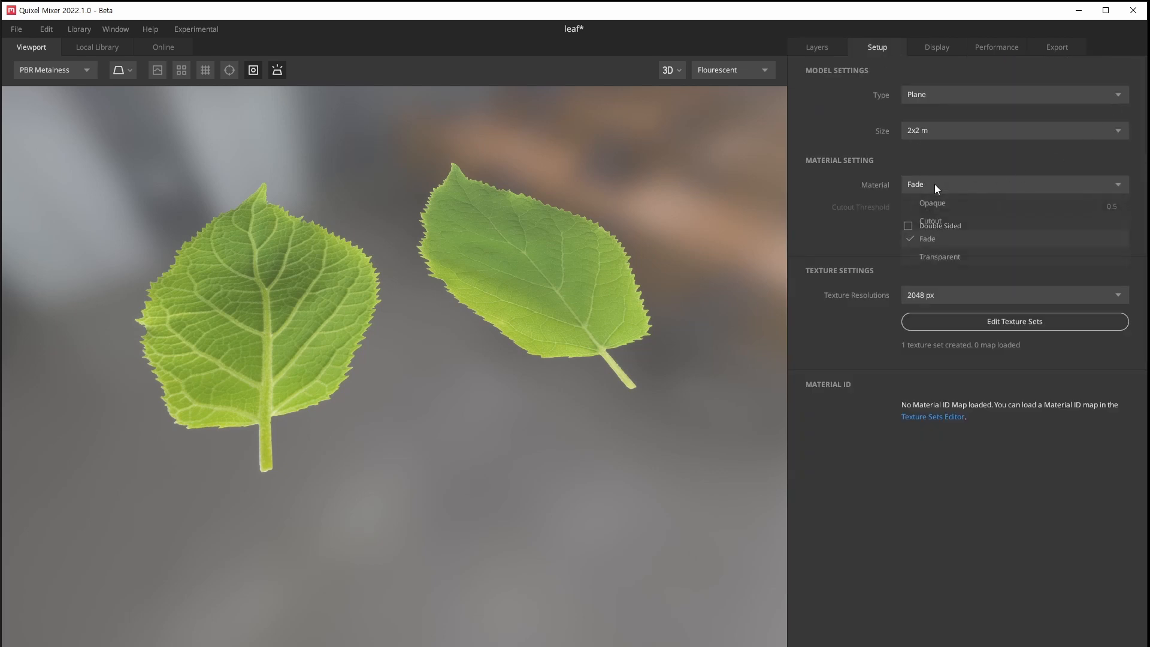
click(936, 223)
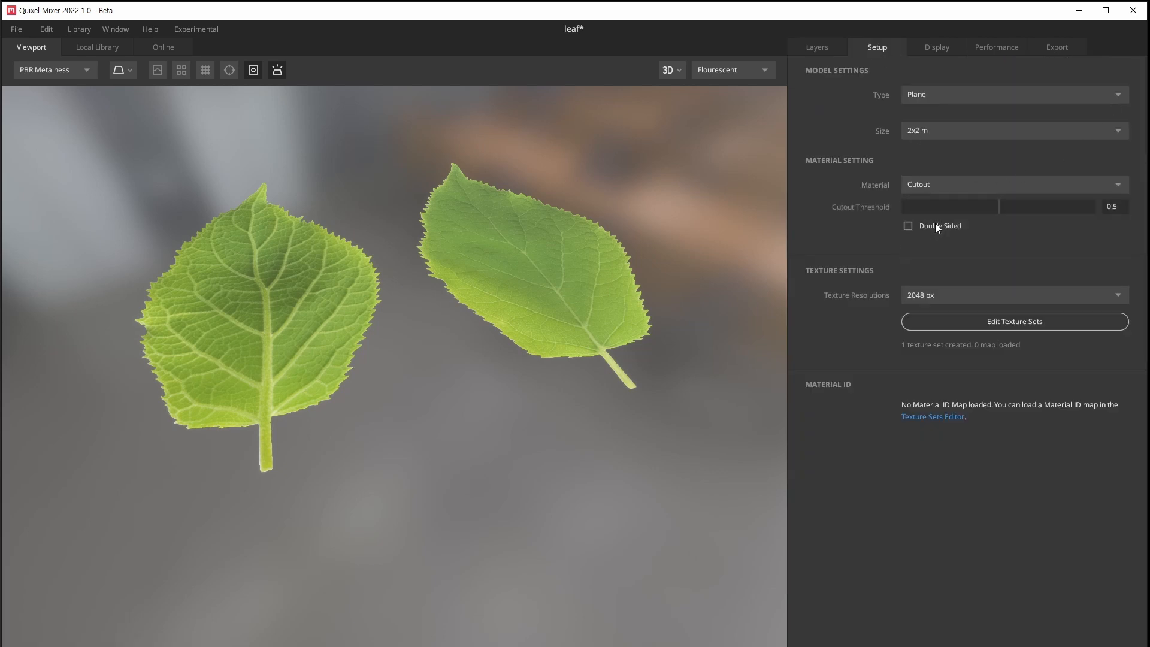
click(1009, 184)
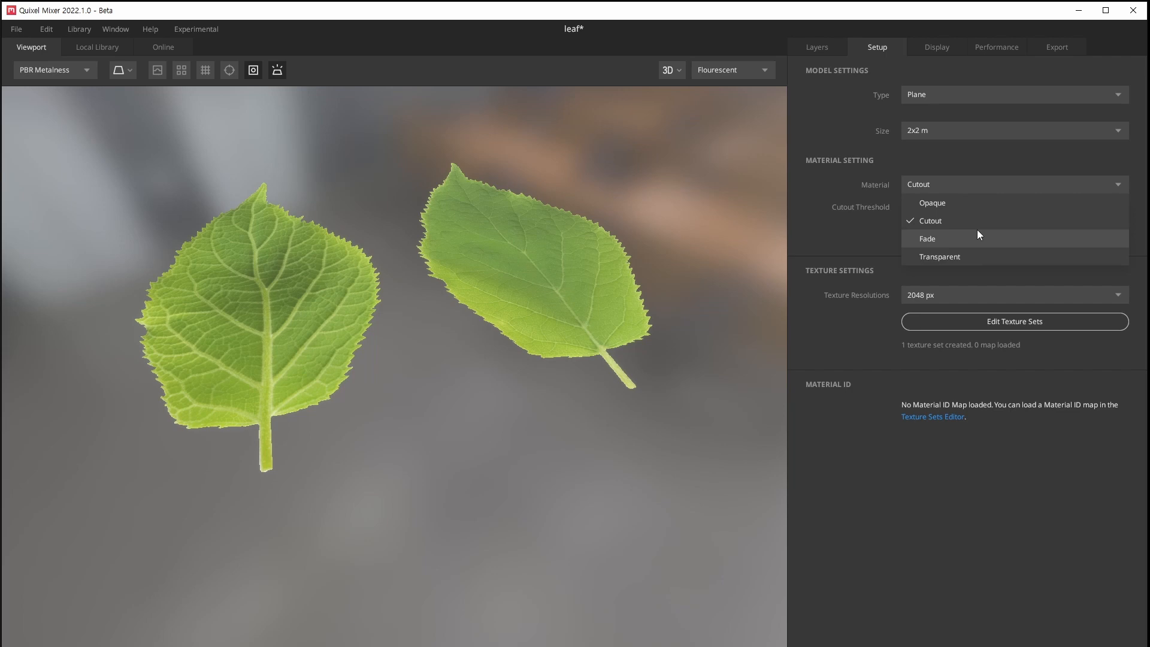
click(965, 217)
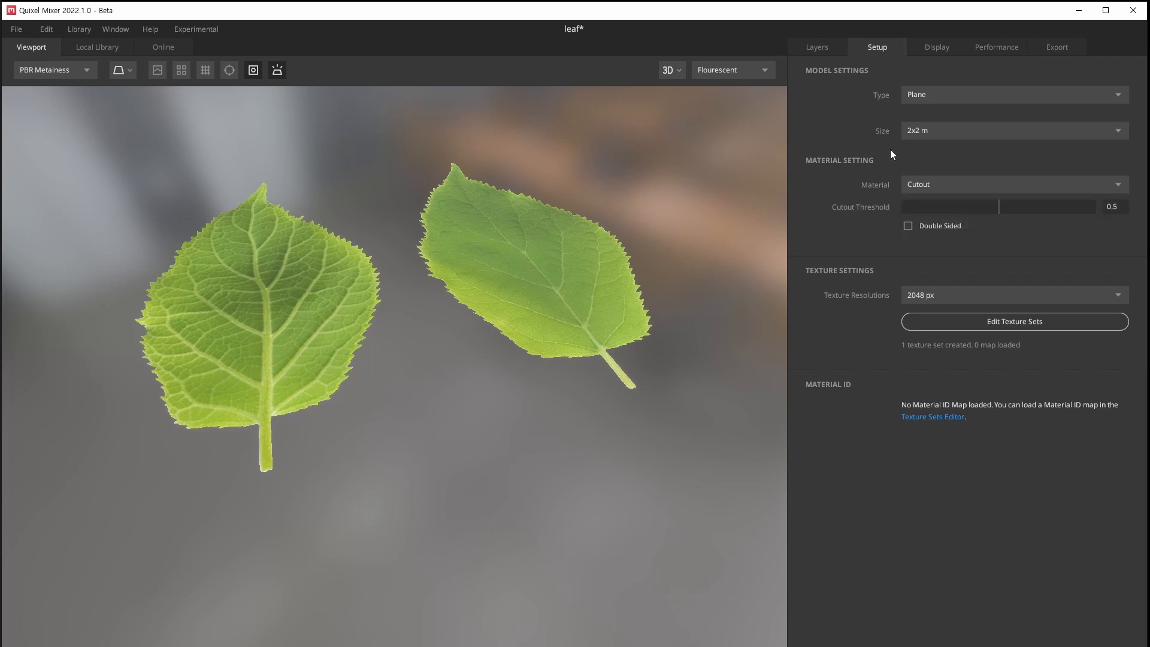
Try a blend opacity of 0.667 on the black Solid 1 layer with the Cutout material, restore it to 1 and inspect the leaf edges
click(843, 49)
scroll(1065, 239, up, 2)
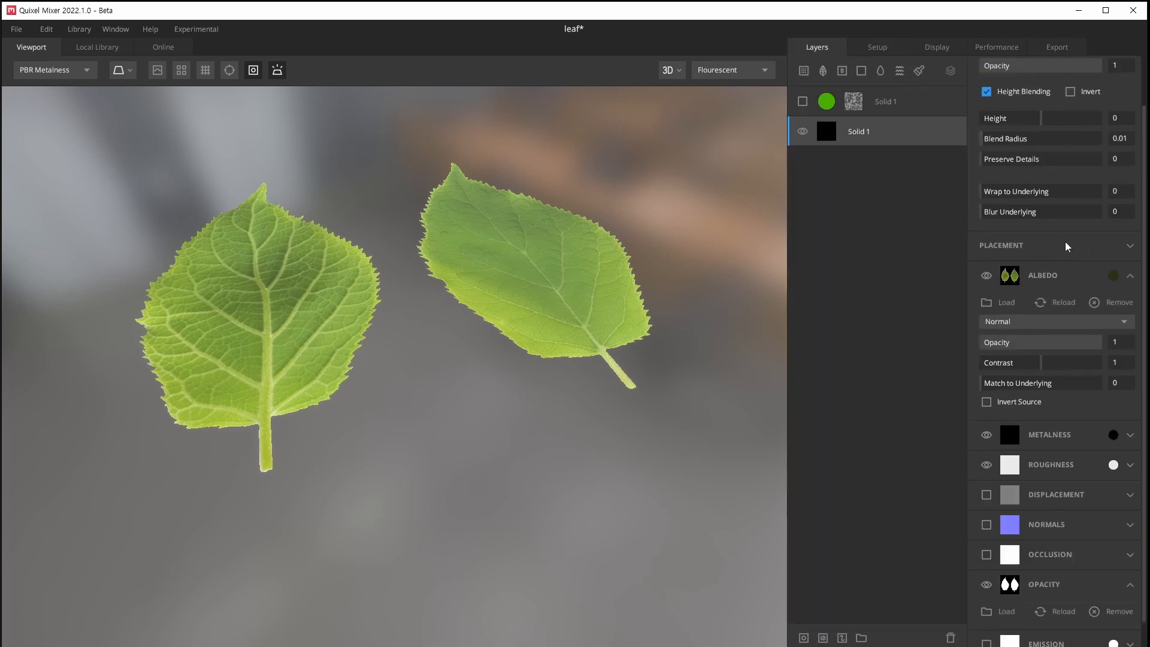
scroll(1065, 242, up, 2)
mouse_move(1082, 125)
mouse_down()
mouse_move(994, 120)
mouse_move(1106, 113)
mouse_move(989, 112)
mouse_move(1081, 109)
mouse_move(1060, 120)
mouse_up()
scroll(587, 279, up, 6)
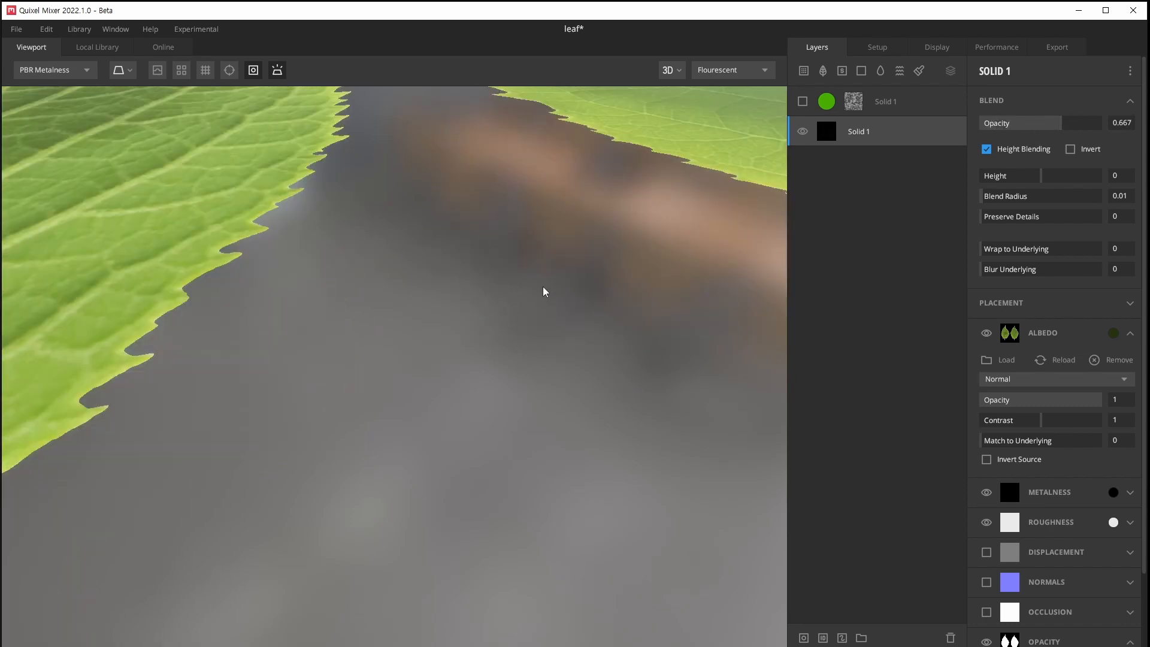
drag(1058, 128, 1109, 129)
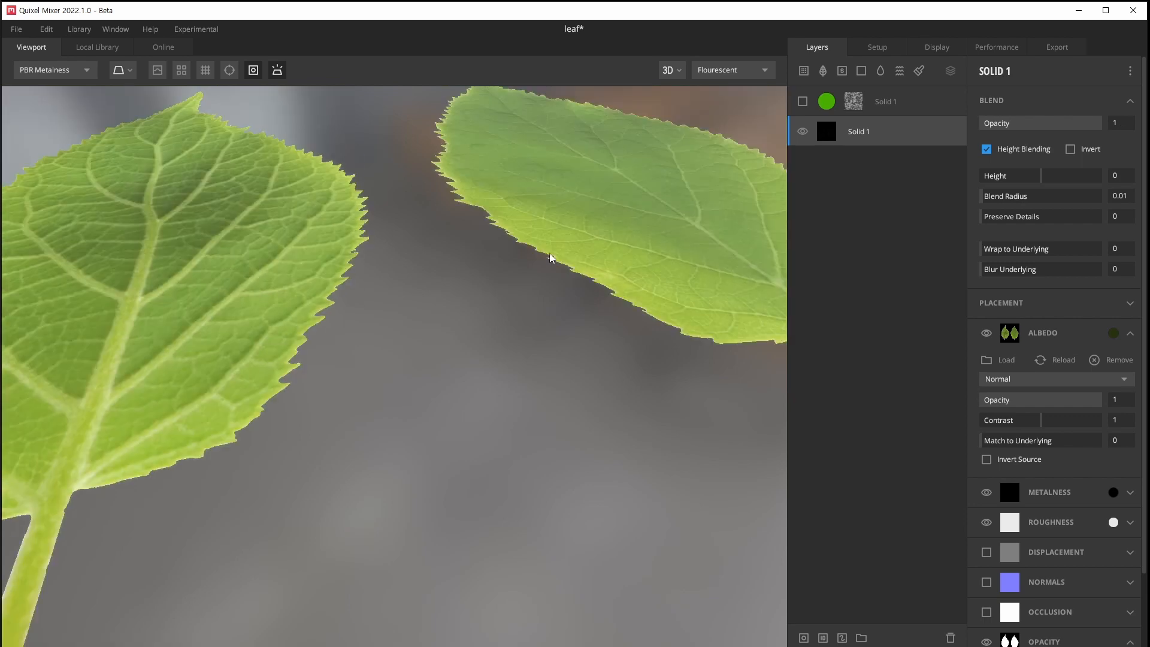
mouse_move(1091, 123)
mouse_down()
mouse_move(999, 138)
mouse_move(1111, 123)
mouse_up()
scroll(536, 216, down, 3)
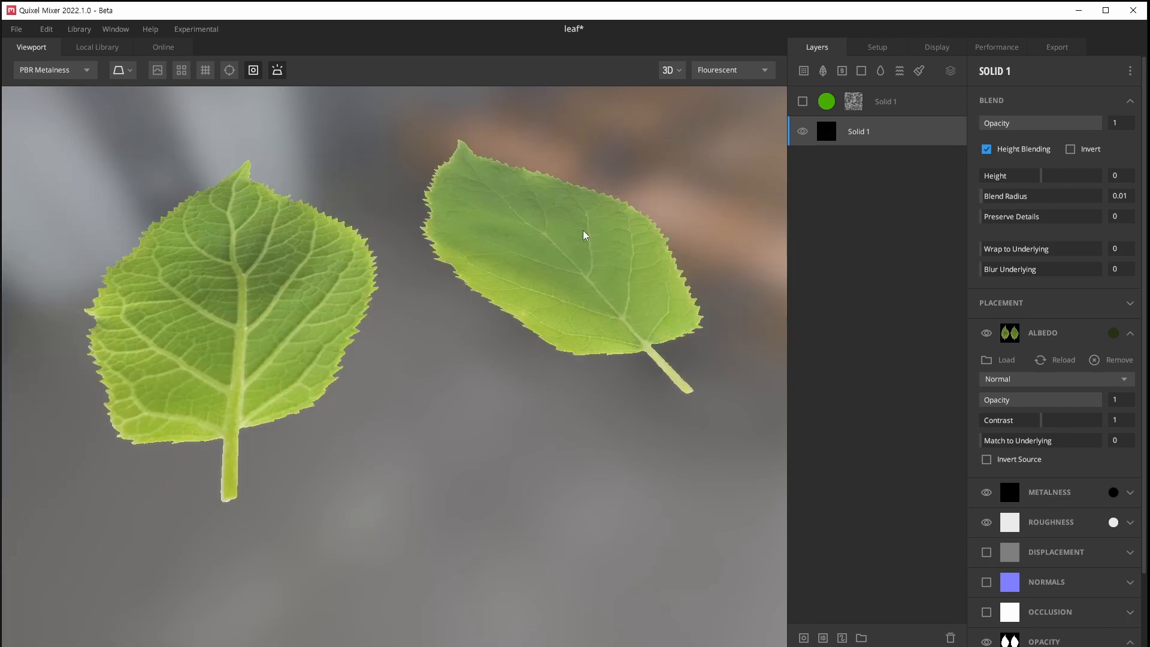
drag(616, 254, 669, 197)
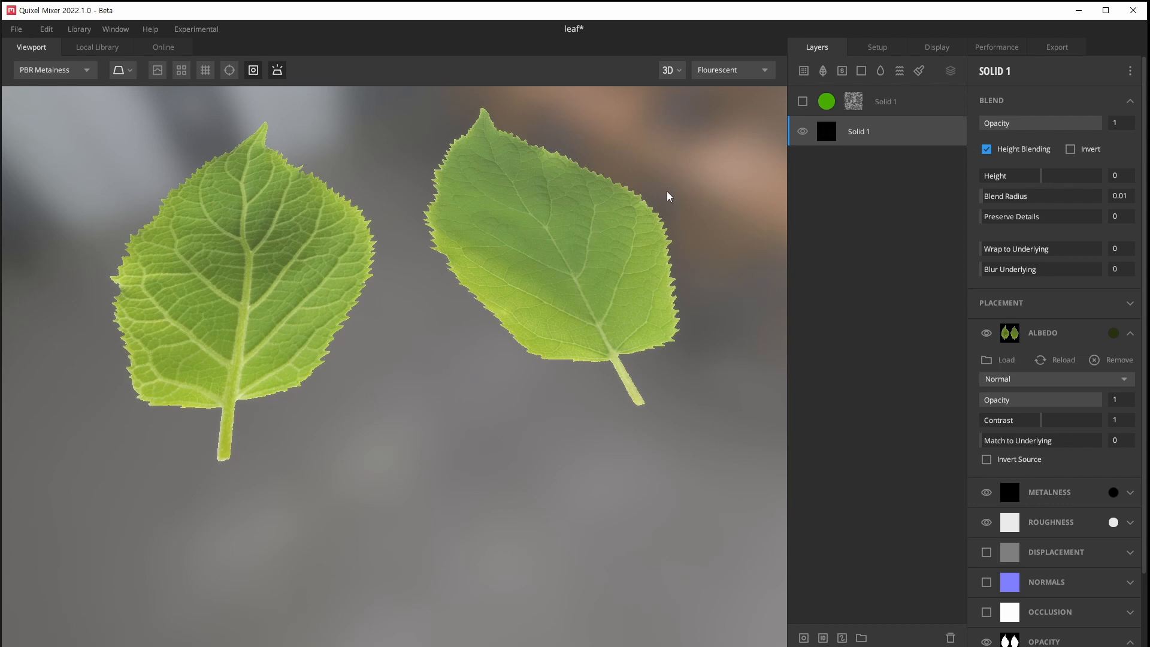
drag(576, 206, 540, 229)
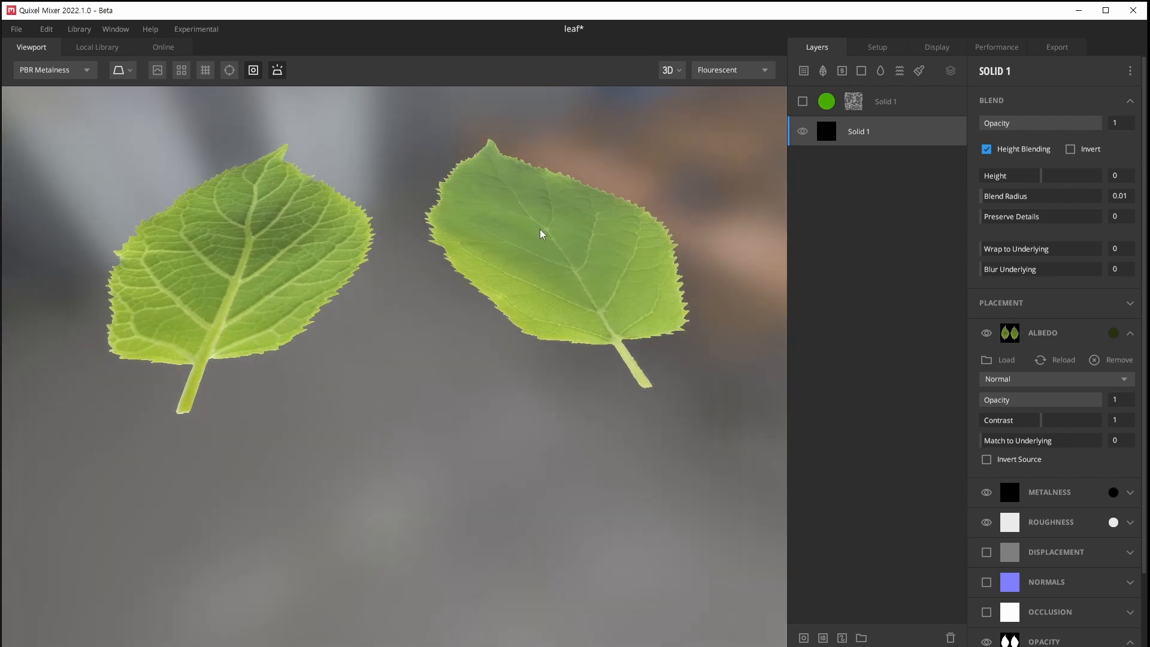
click(934, 47)
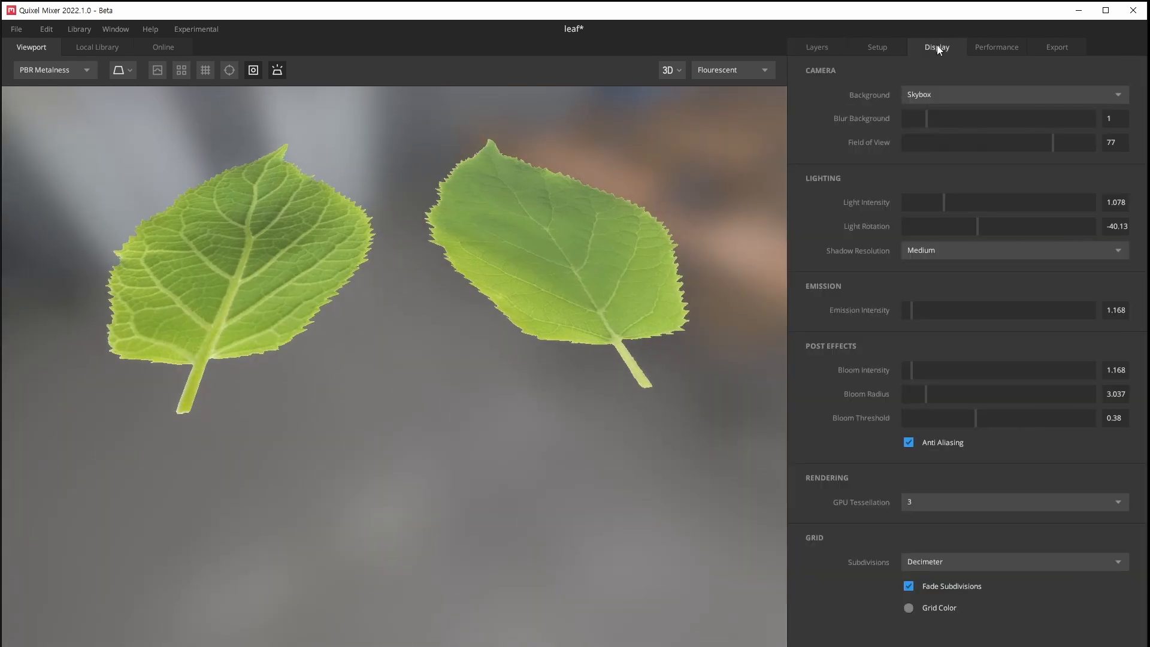
click(876, 47)
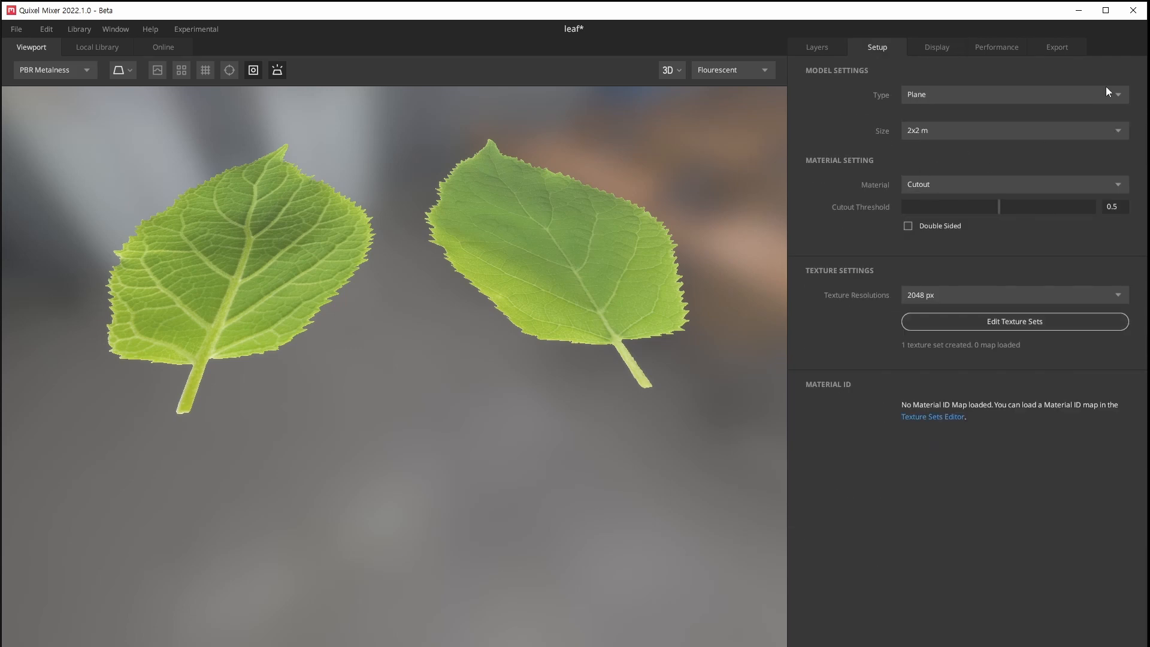
click(1009, 47)
click(881, 42)
click(834, 48)
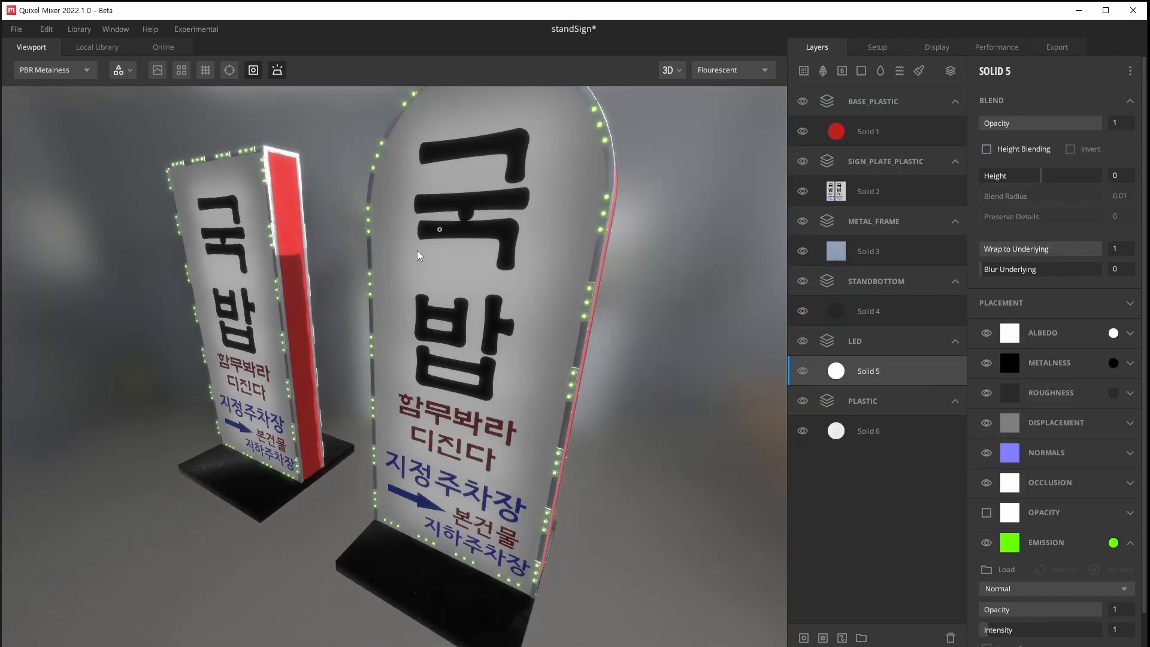
Examine the glowing green LEDs around the stand signs in the standSign mix, close up and from a distance
scroll(532, 324, up, 2)
shift+right_drag(530, 323, 290, 304)
middle_drag(622, 142, 616, 214)
scroll(584, 186, up, 3)
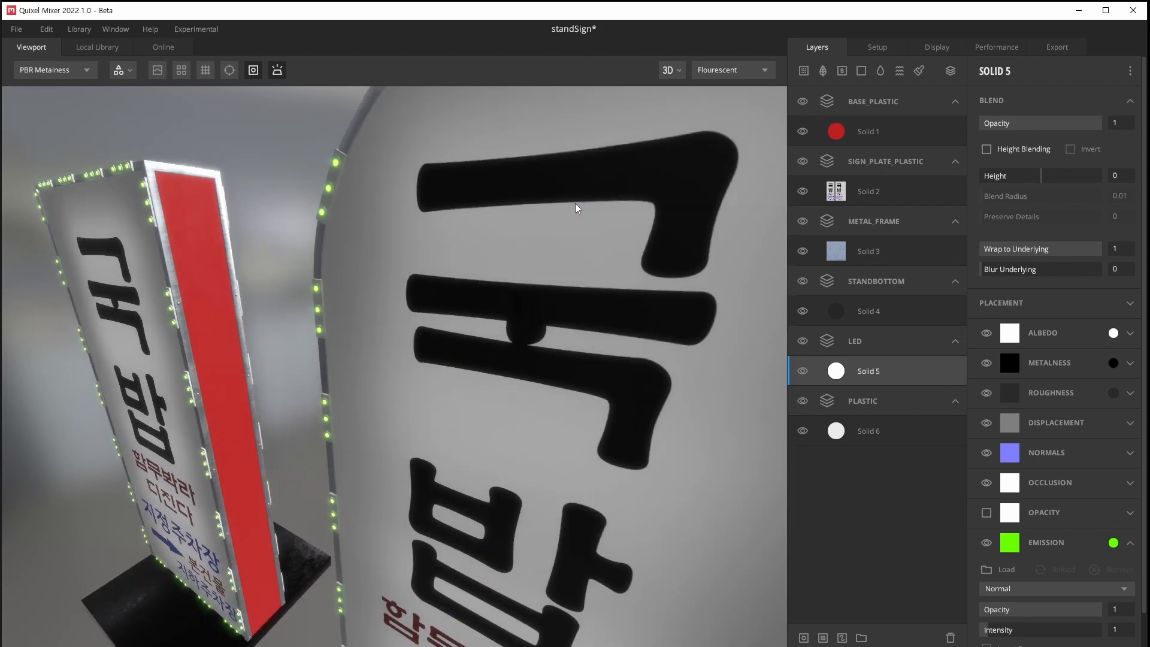
drag(339, 176, 317, 209)
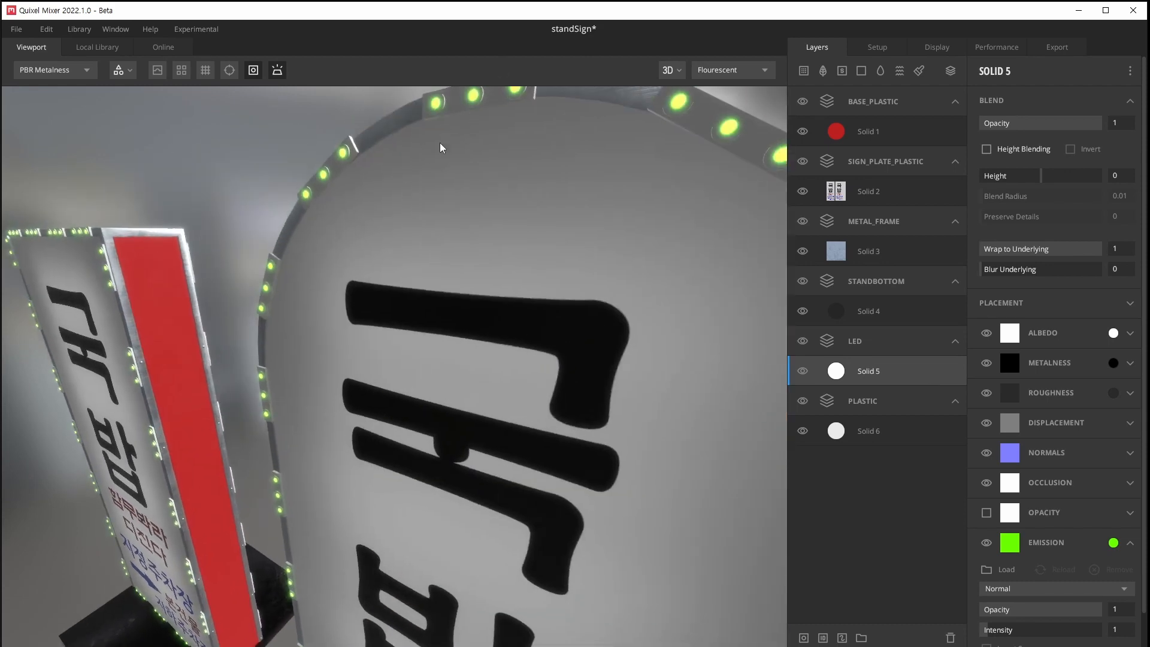
drag(439, 142, 430, 157)
middle_drag(477, 422, 447, 298)
scroll(443, 337, down, 3)
middle_drag(340, 398, 343, 387)
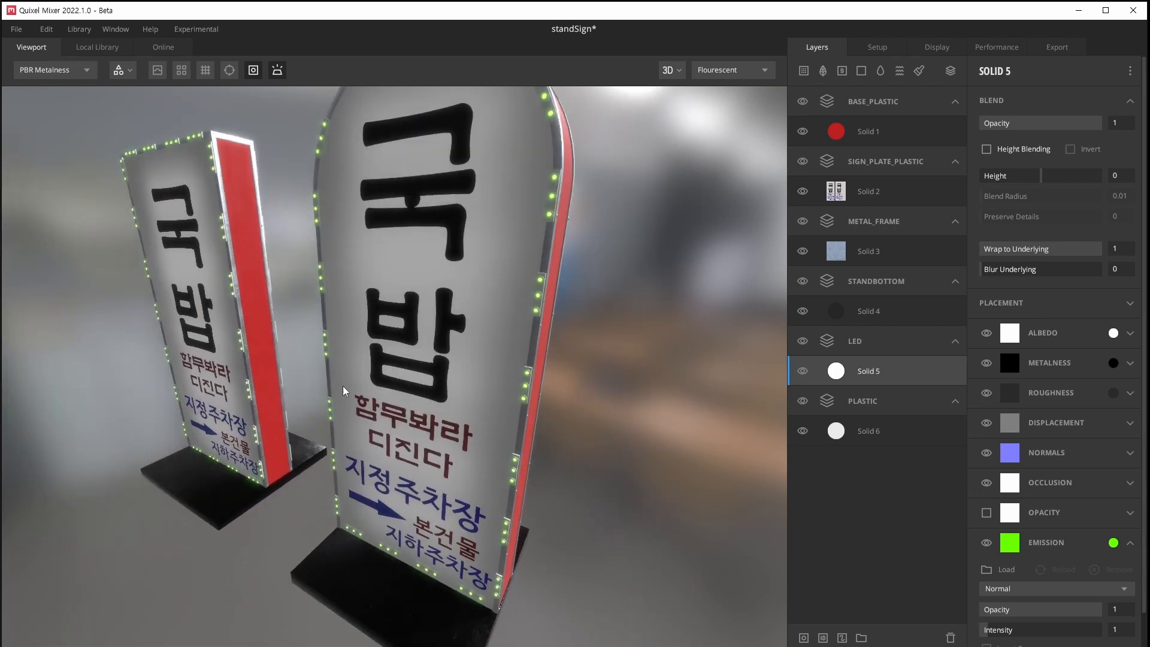
Compare the stand signs with Show Emission off and on again, viewing them from several angles
click(277, 68)
click(276, 69)
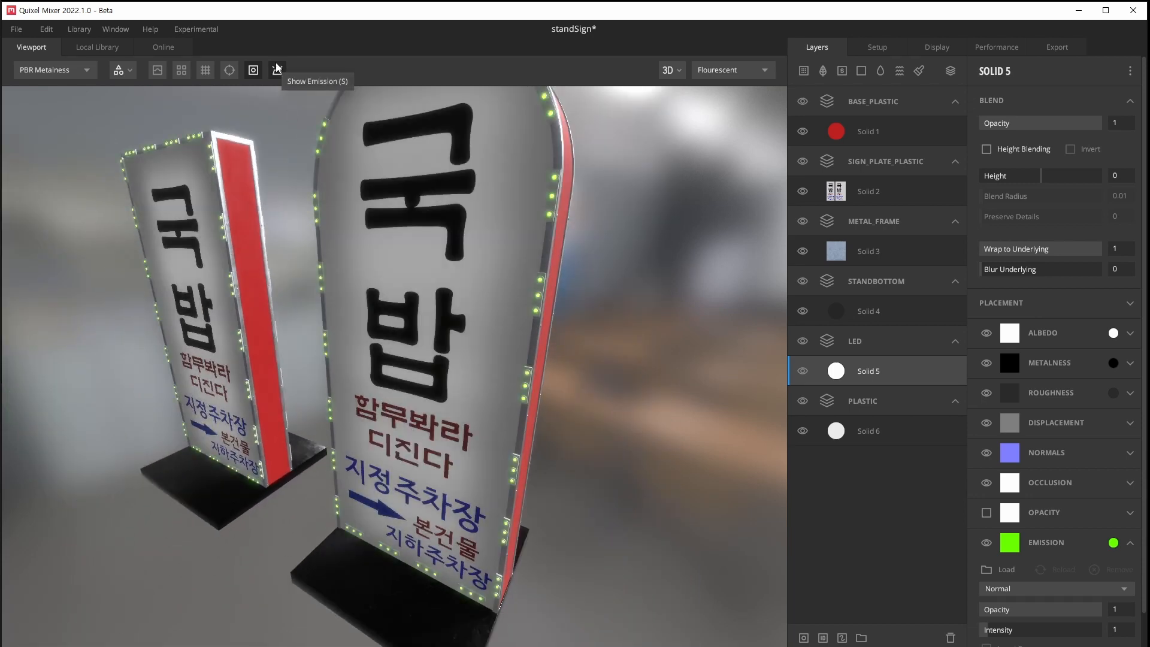
middle_drag(520, 351, 542, 397)
middle_drag(651, 293, 677, 251)
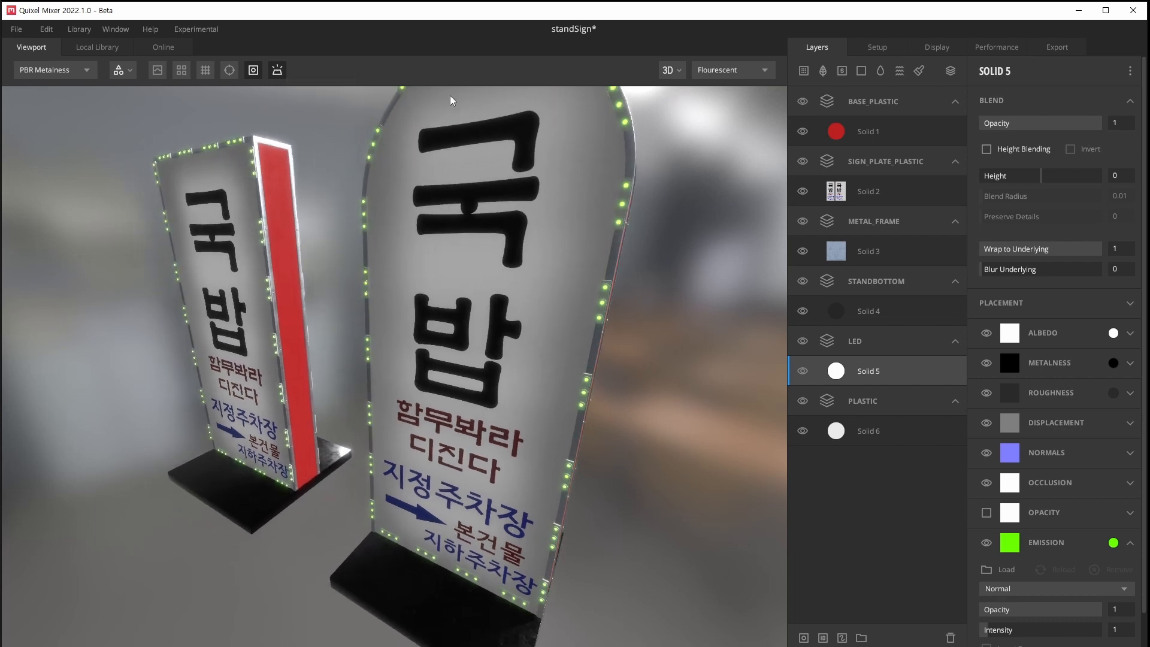
drag(501, 138, 500, 199)
drag(501, 294, 488, 244)
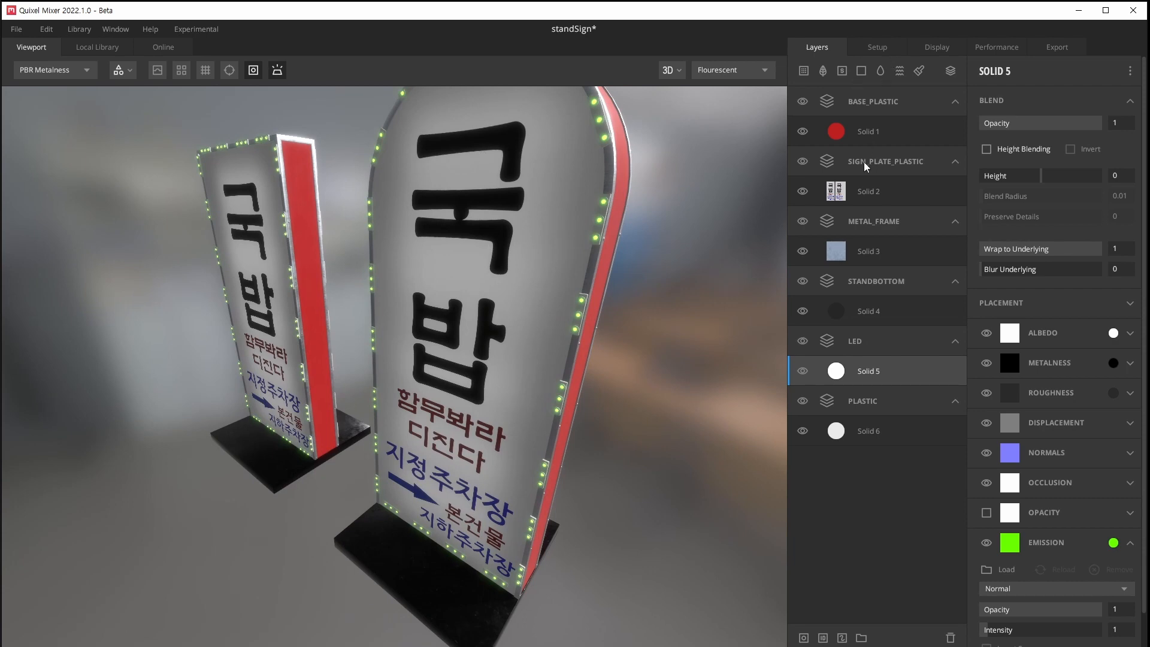
Select the Solid 2 layer in the SIGN_PLATE_PLASTIC set, view the sign plates from several angles and examine the layer's emission settings
click(863, 190)
drag(345, 350, 428, 372)
drag(511, 170, 570, 199)
drag(515, 350, 496, 468)
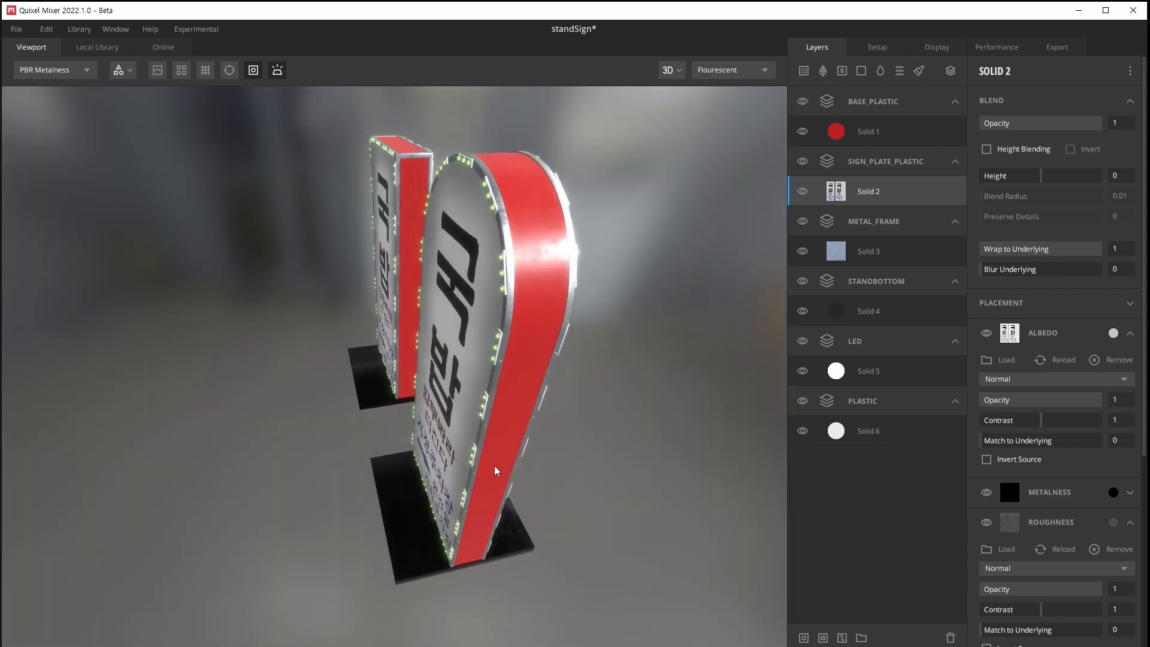
drag(404, 315, 490, 296)
scroll(490, 296, up, 5)
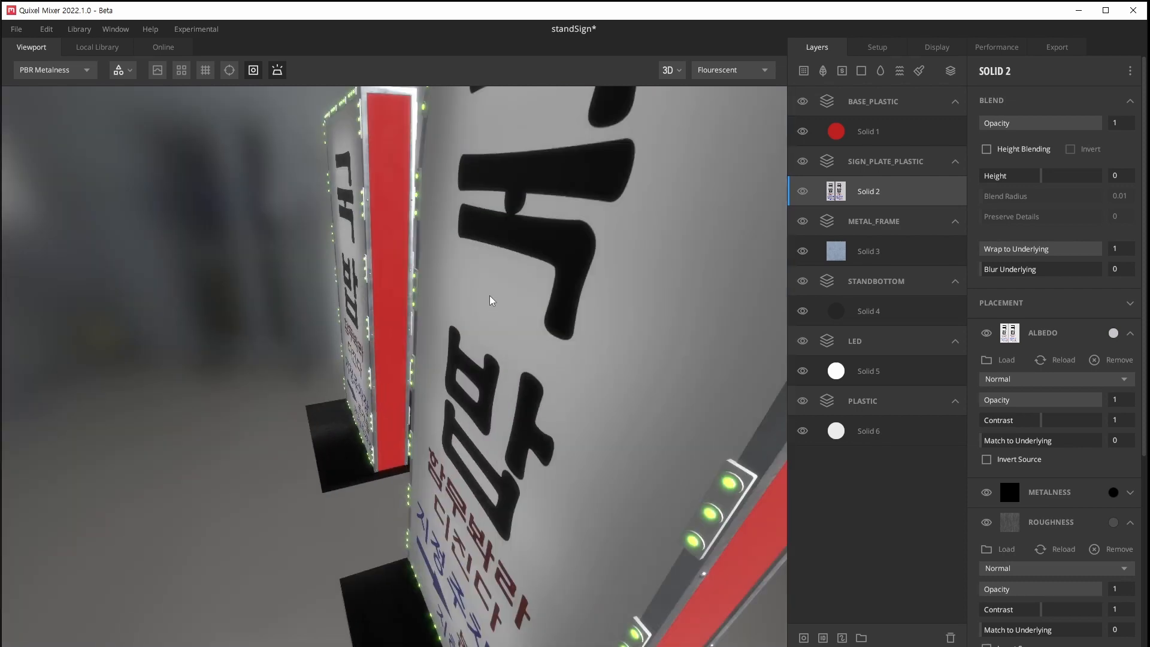
scroll(490, 295, down, 4)
drag(496, 339, 443, 206)
drag(390, 284, 413, 307)
scroll(1045, 577, down, 5)
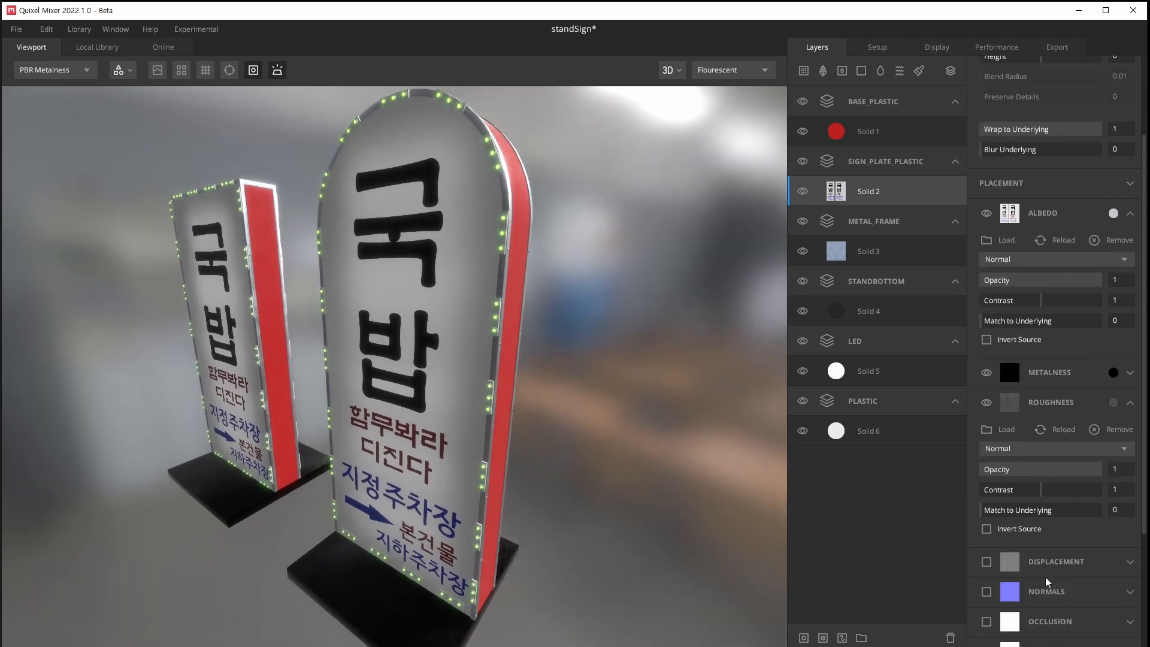
scroll(1011, 221, down, 1)
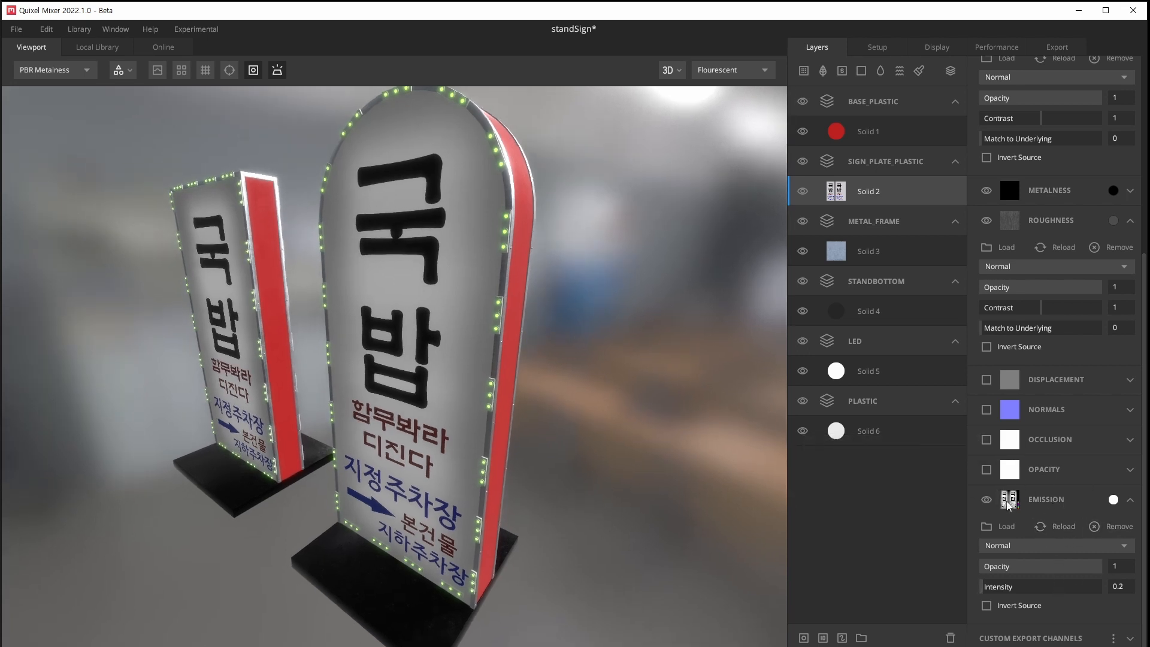
Compare the sign plates with the Solid 2 layer's Emission channel disabled and enabled, leaving it enabled
click(987, 499)
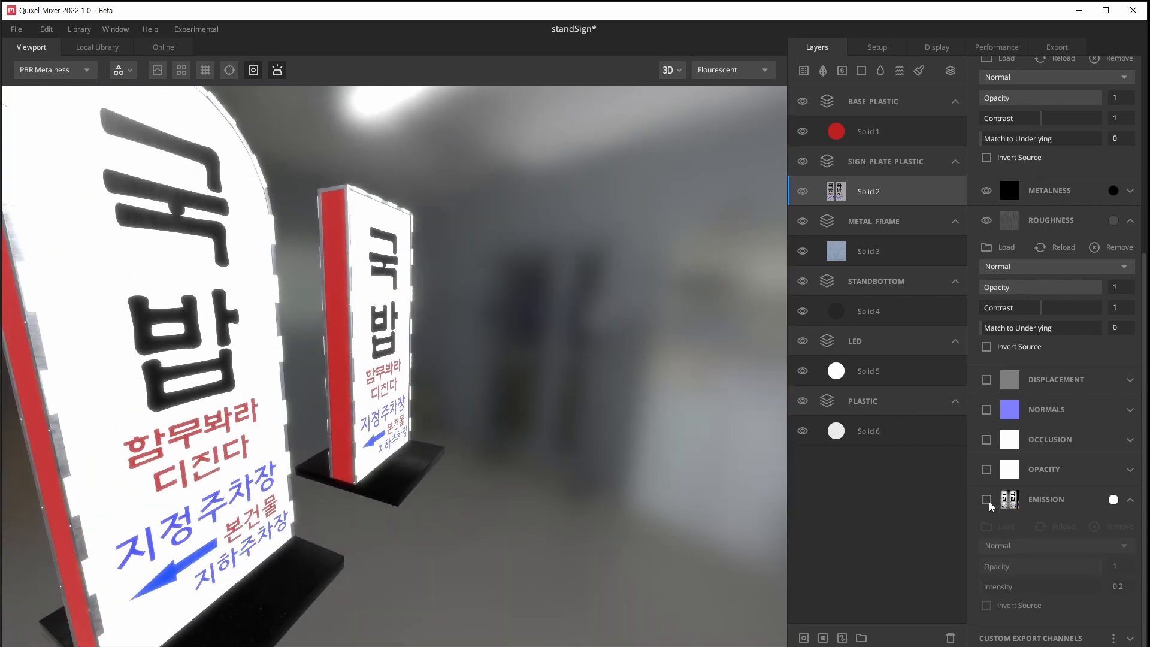
click(988, 500)
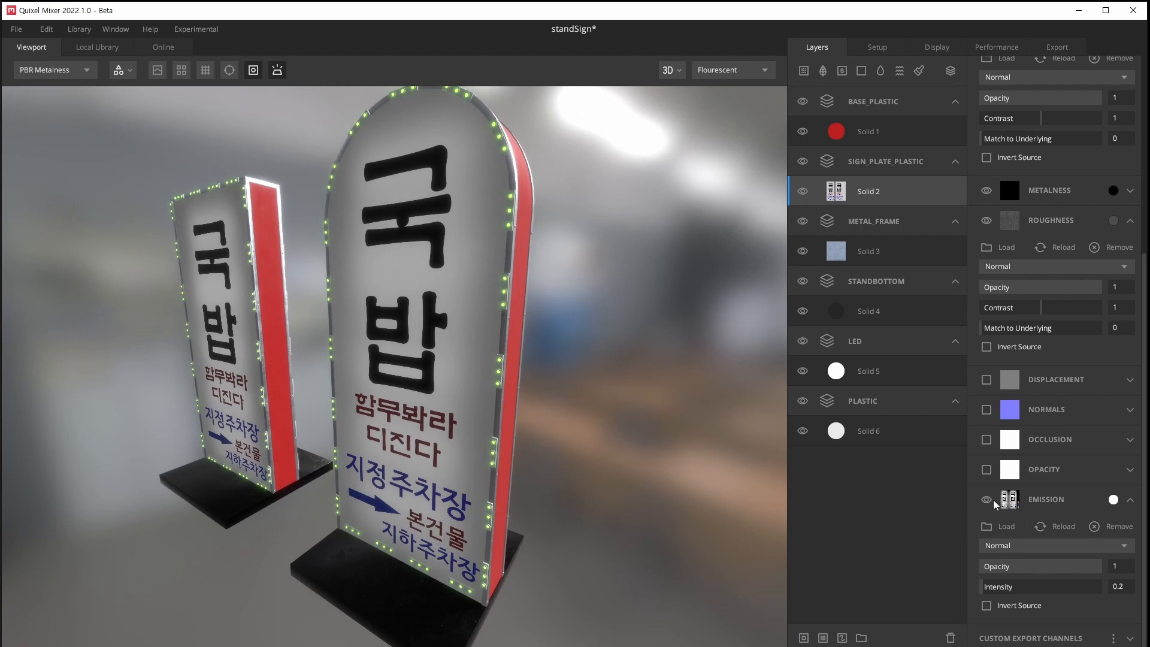
click(989, 500)
click(989, 501)
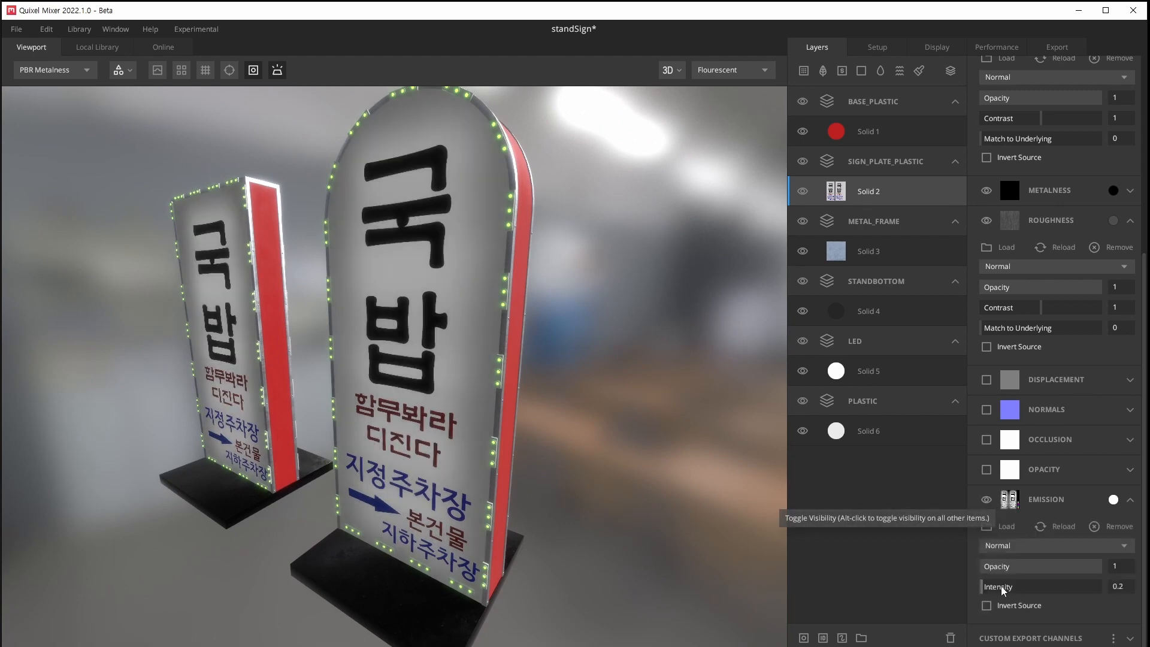
Try emission intensities of 1.791 and 1 on the Solid 2 layer and set the value back to 0.2
drag(1002, 587, 991, 585)
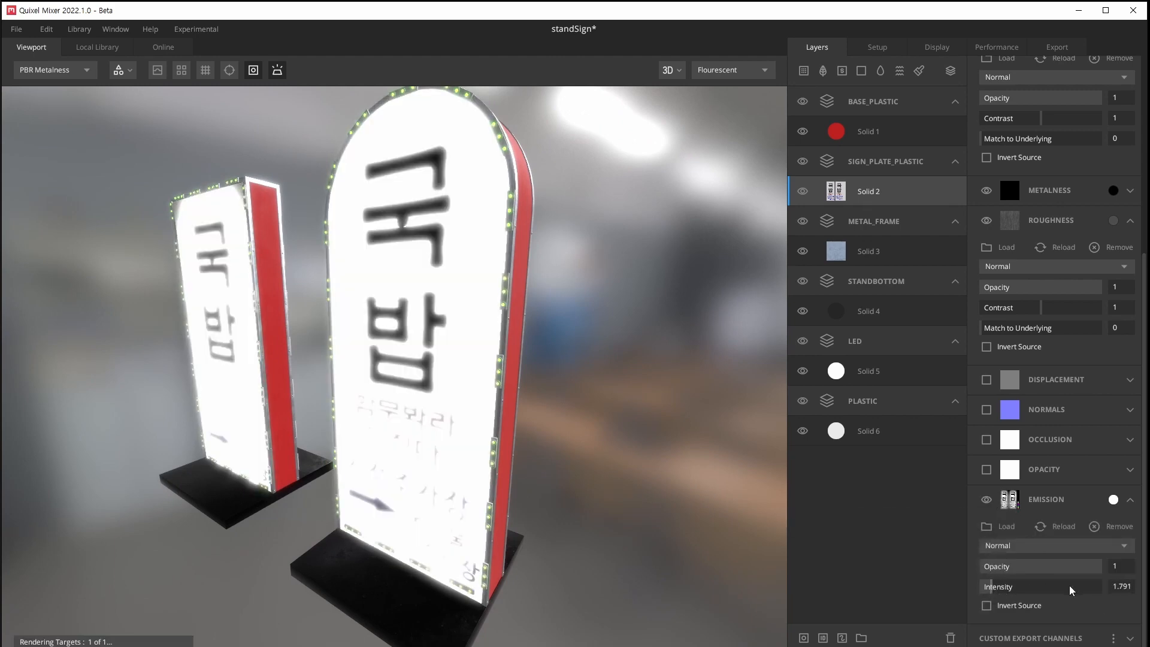
click(1127, 587)
text(1)
key(Return)
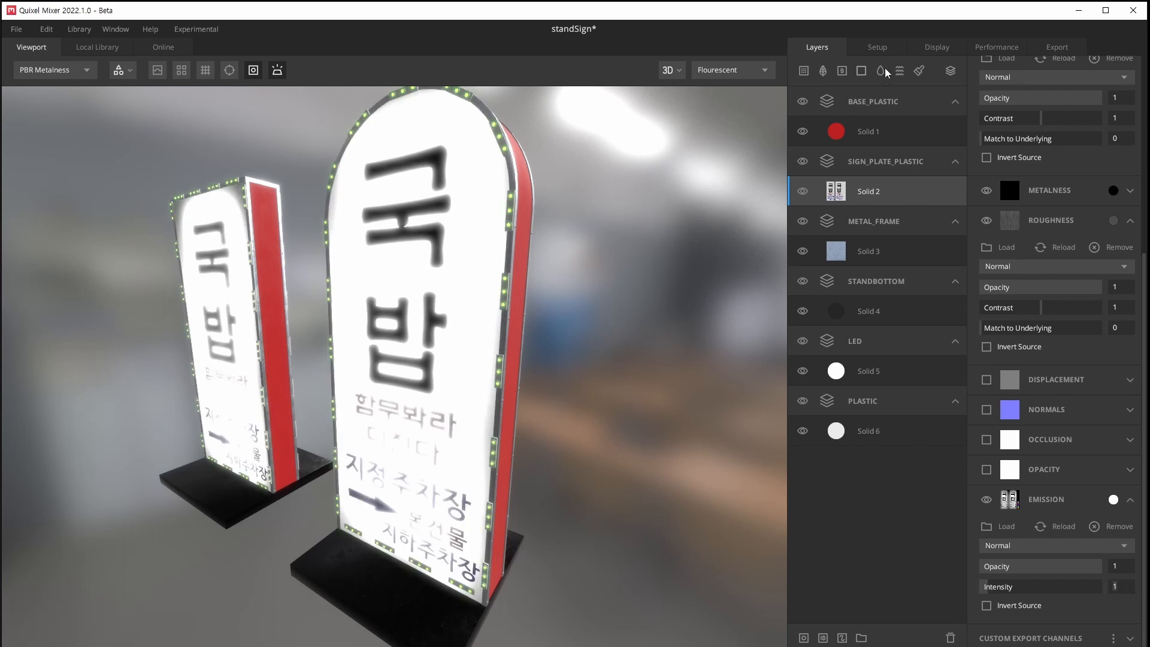
text(0.2)
key(Return)
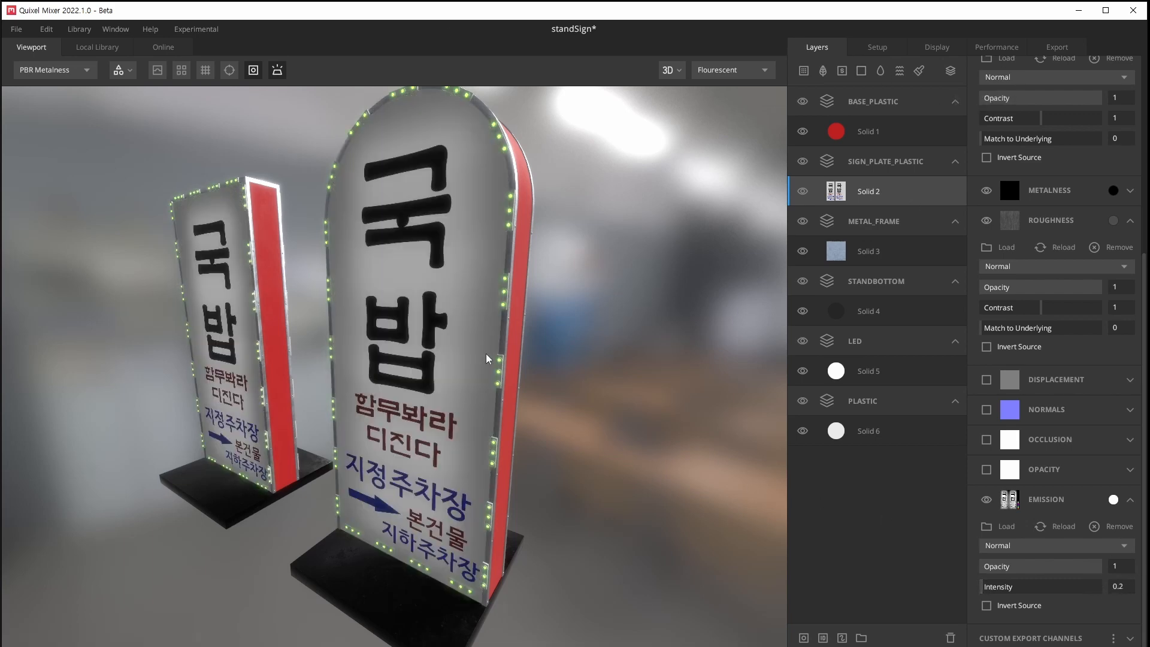
Show only the Emission channel in the viewport, set Solid 2's emission intensity to 1 and return to the PBR Metalness view
click(56, 72)
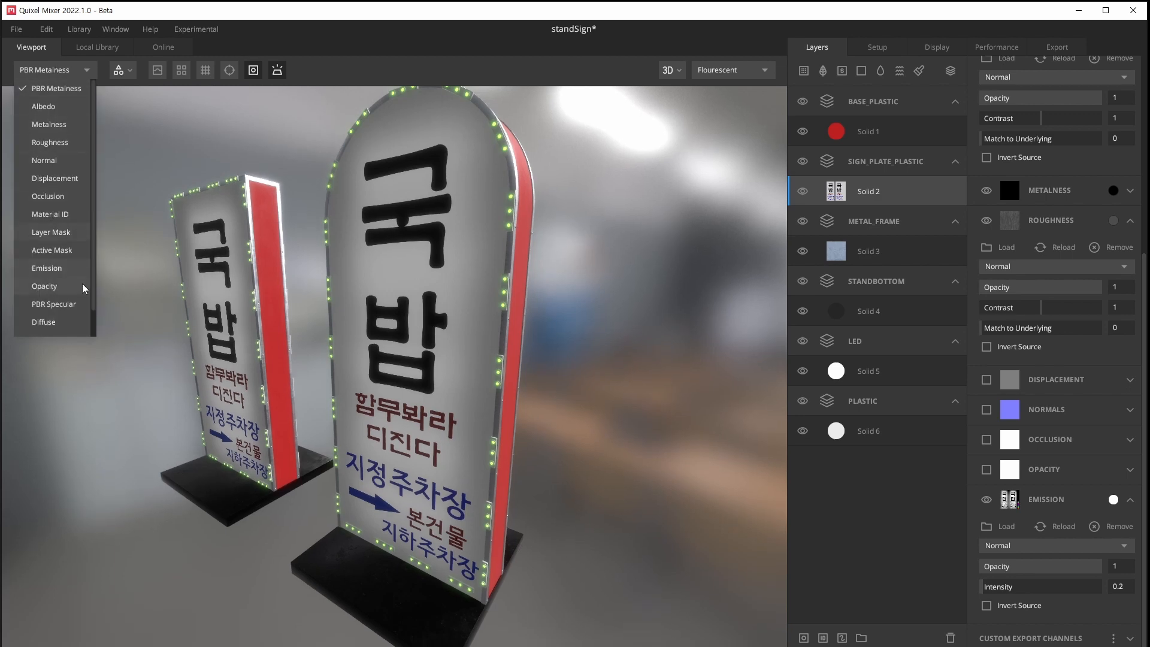
click(71, 268)
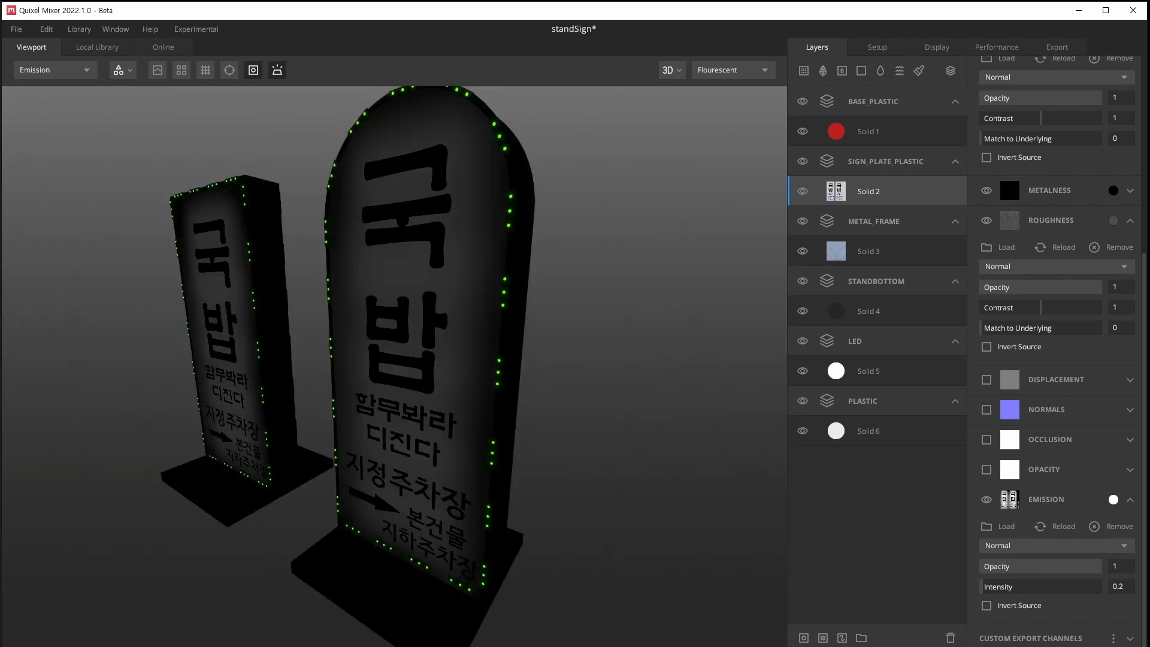
click(1120, 589)
text(1)
key(Return)
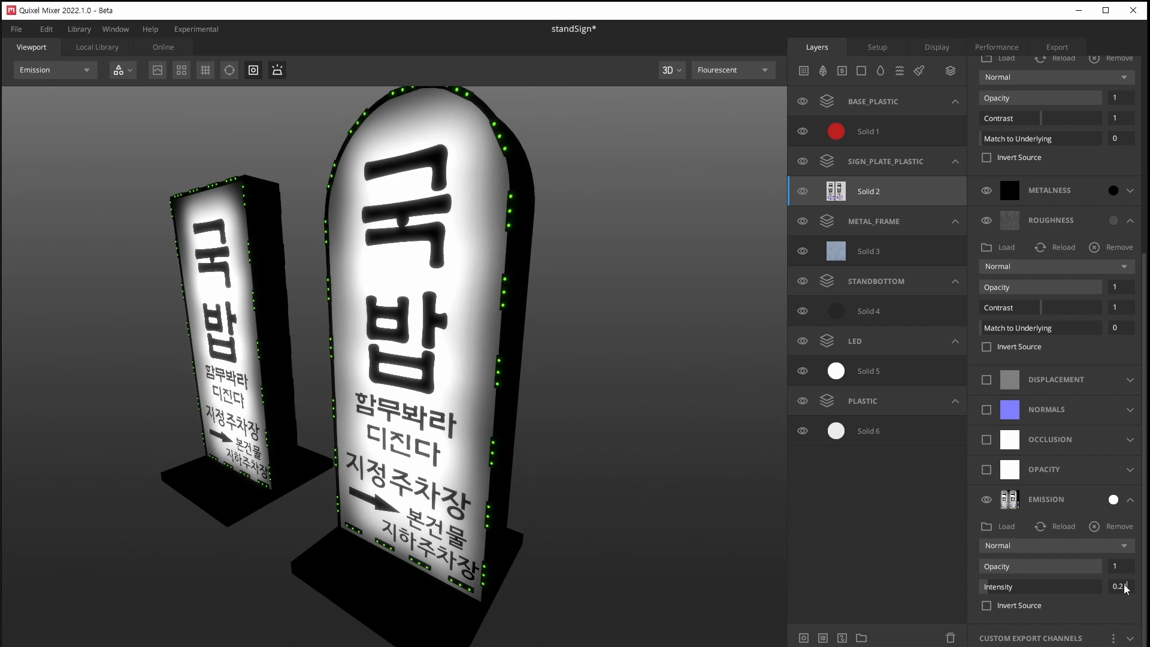
text(1m)
mouse_move(542, 233)
alt+mouse_down()
mouse_move(511, 264)
mouse_move(554, 250)
alt+mouse_up()
alt+drag(643, 224, 633, 198)
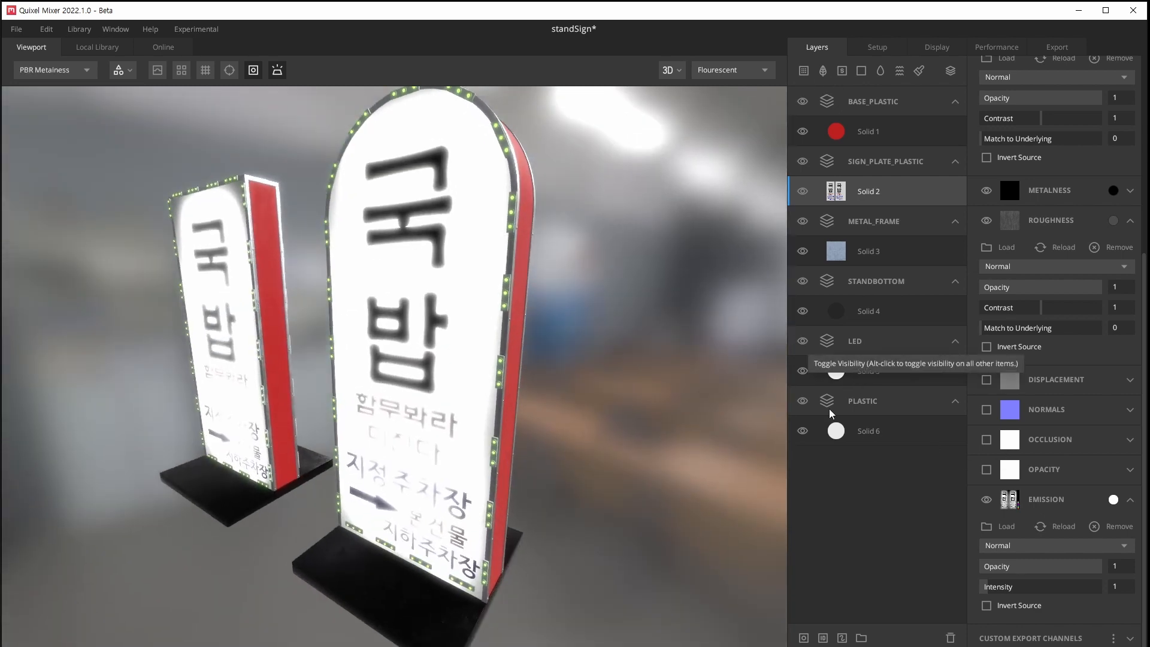
Reduce the display Emission Intensity to 0.623 and view the sign plates
click(870, 54)
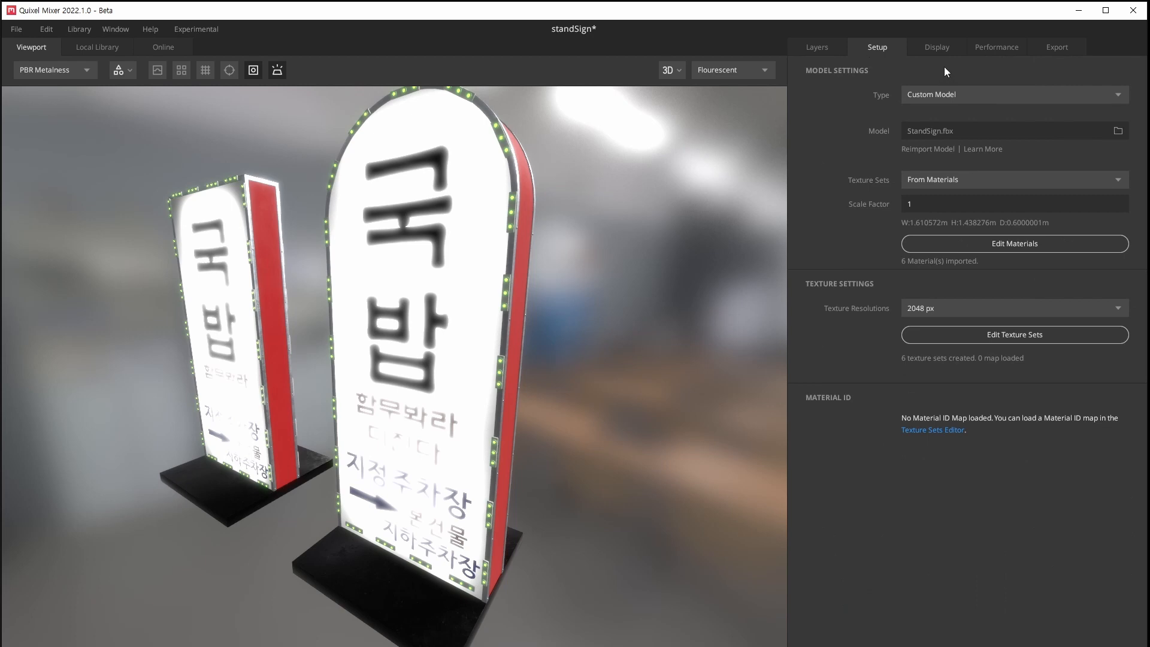
click(938, 48)
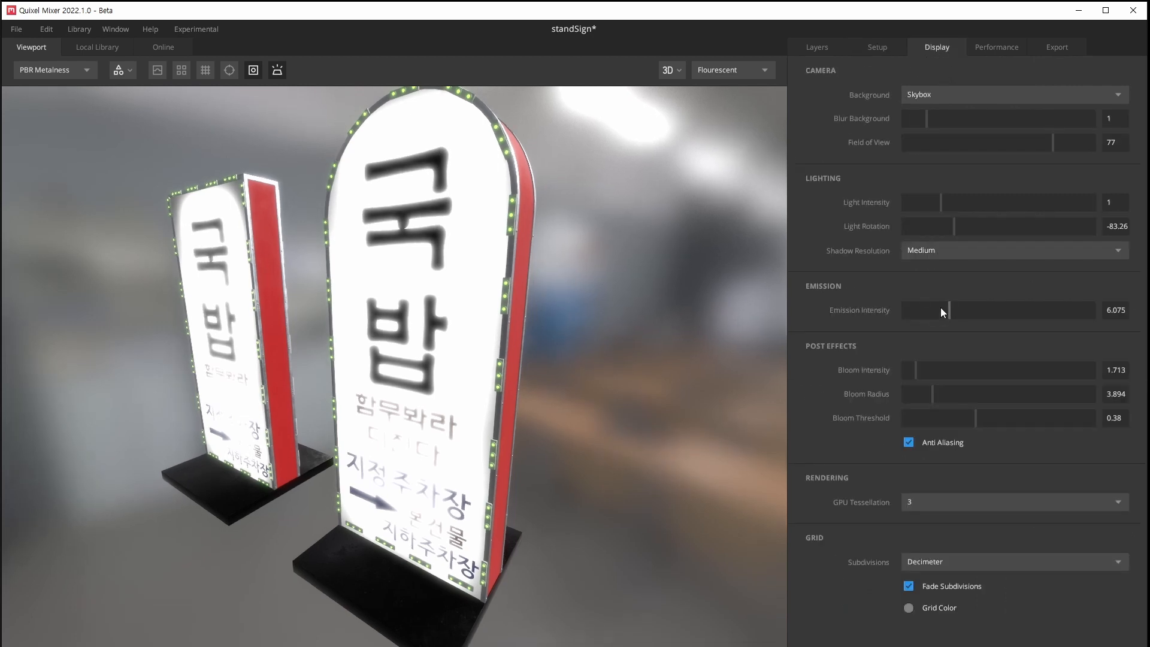
drag(941, 311, 907, 319)
drag(605, 347, 436, 327)
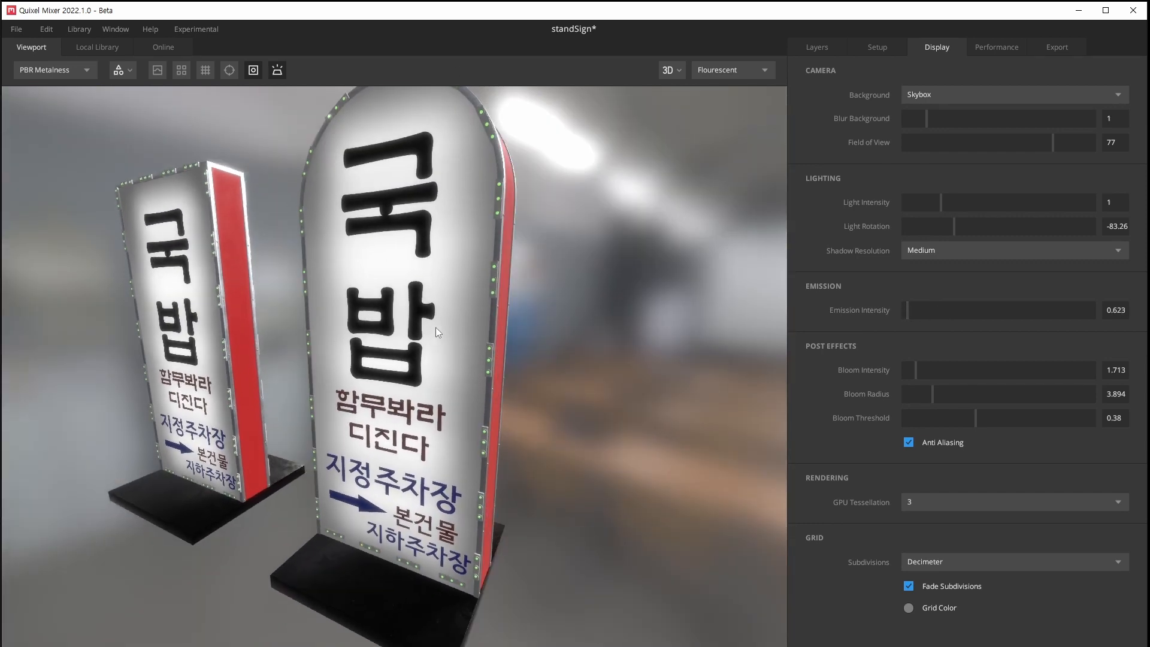
Lower the Bloom Intensity to 1.168 and the Bloom Radius to 2.96, viewing the stand signs
drag(932, 394, 912, 379)
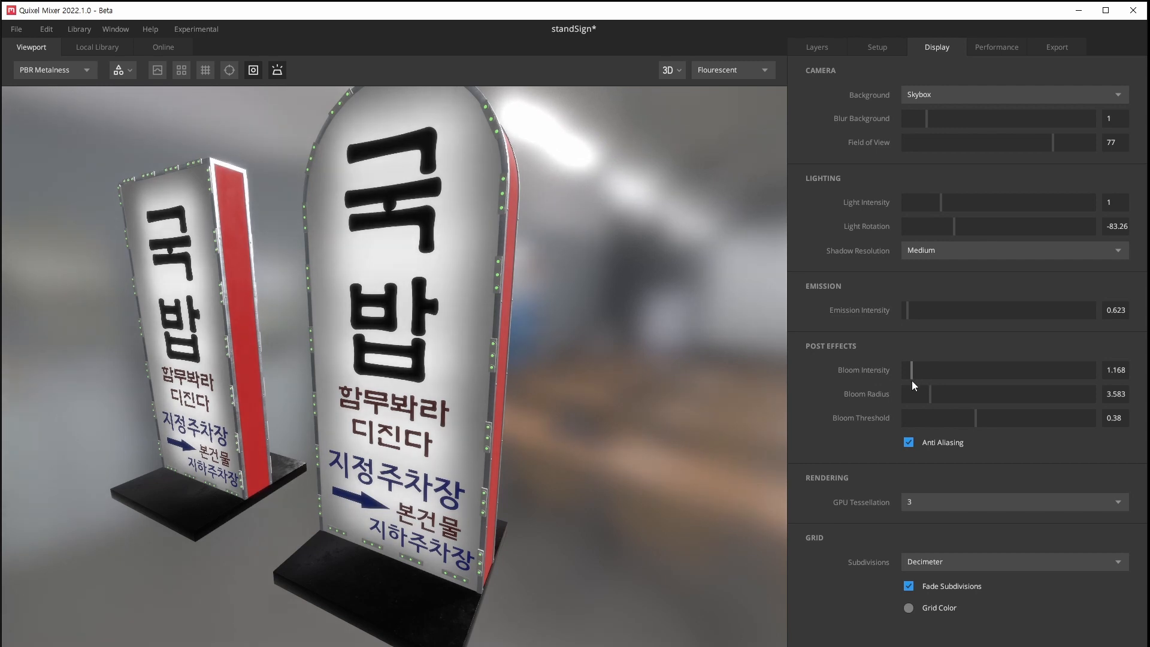
drag(555, 370, 540, 336)
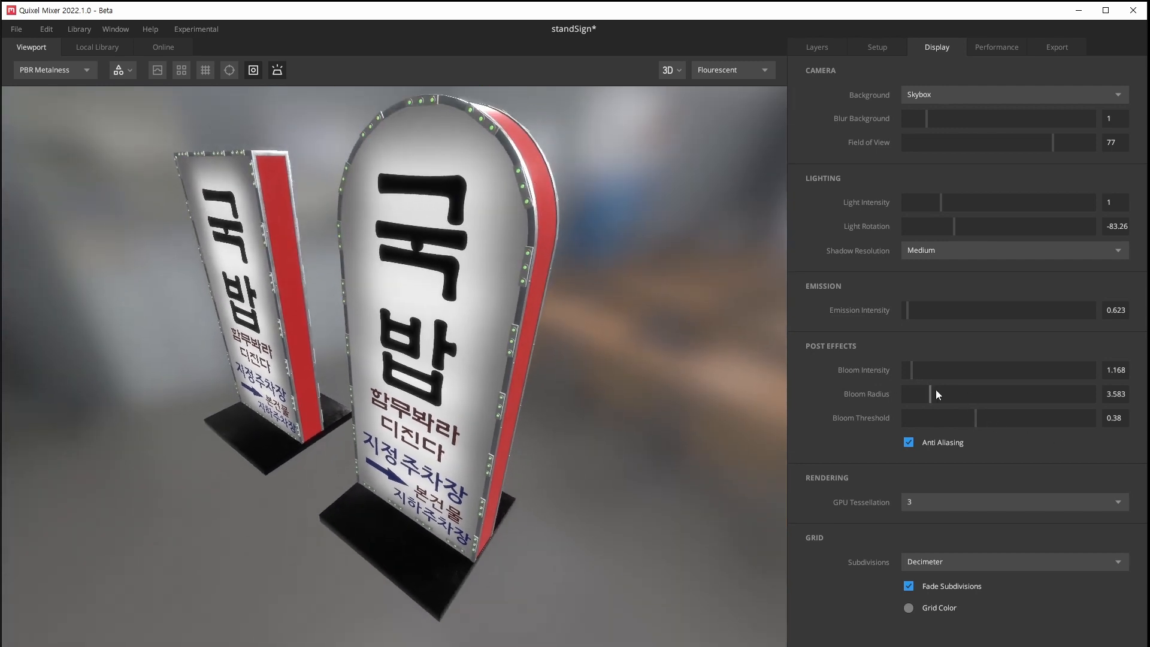
mouse_move(936, 391)
mouse_down()
mouse_move(963, 388)
mouse_move(910, 395)
mouse_move(926, 400)
mouse_up()
drag(319, 304, 324, 263)
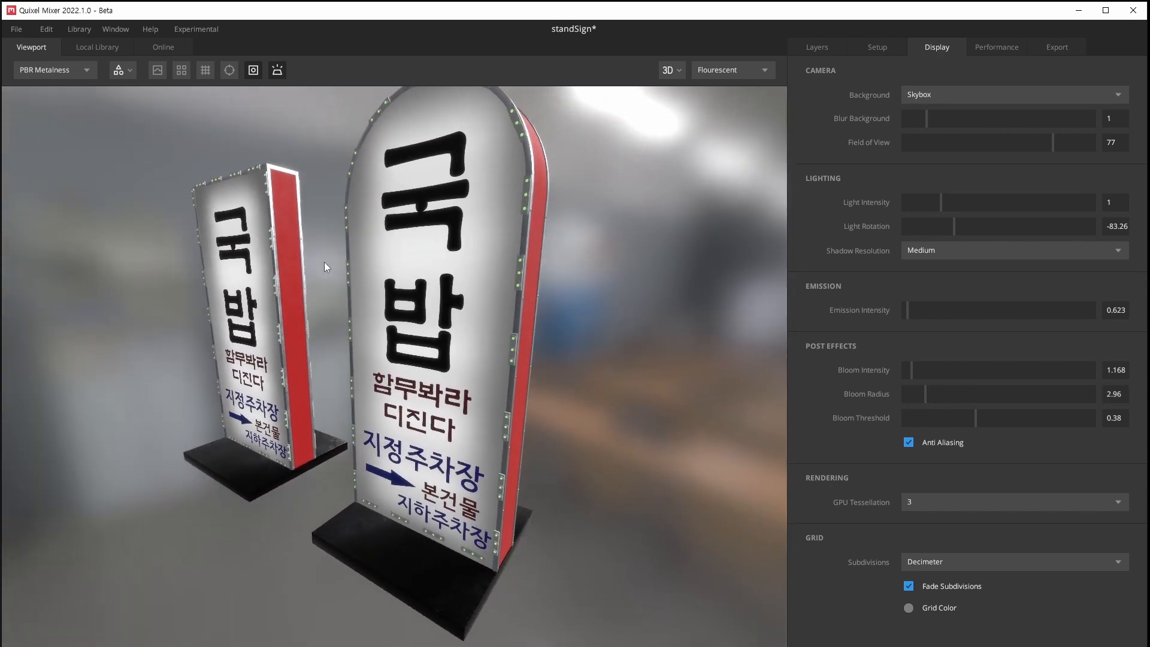
Shift the emission color of the LED set's Solid 5 layer to a purer green and apply it
click(819, 46)
scroll(687, 288, up, 2)
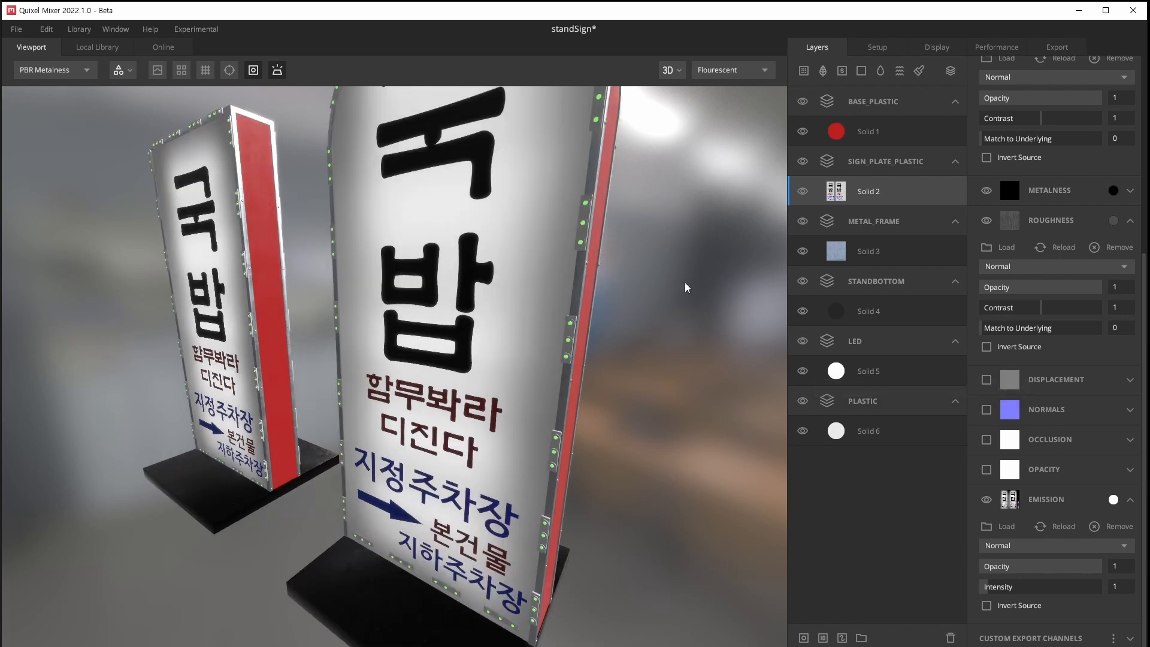
click(863, 368)
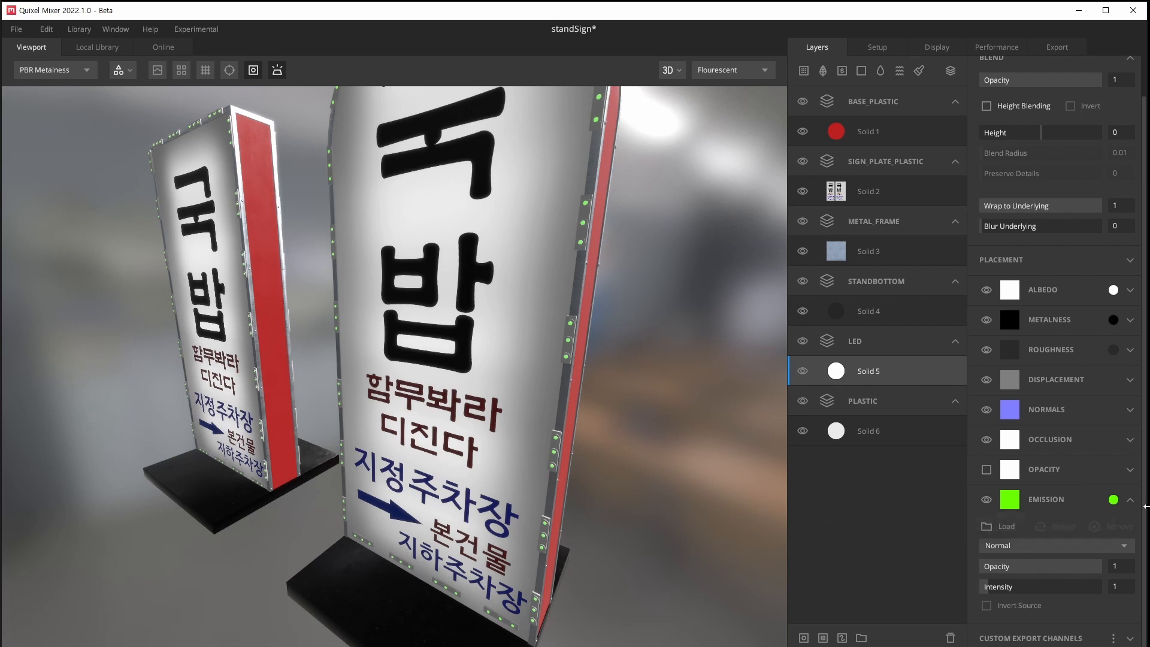
click(1115, 500)
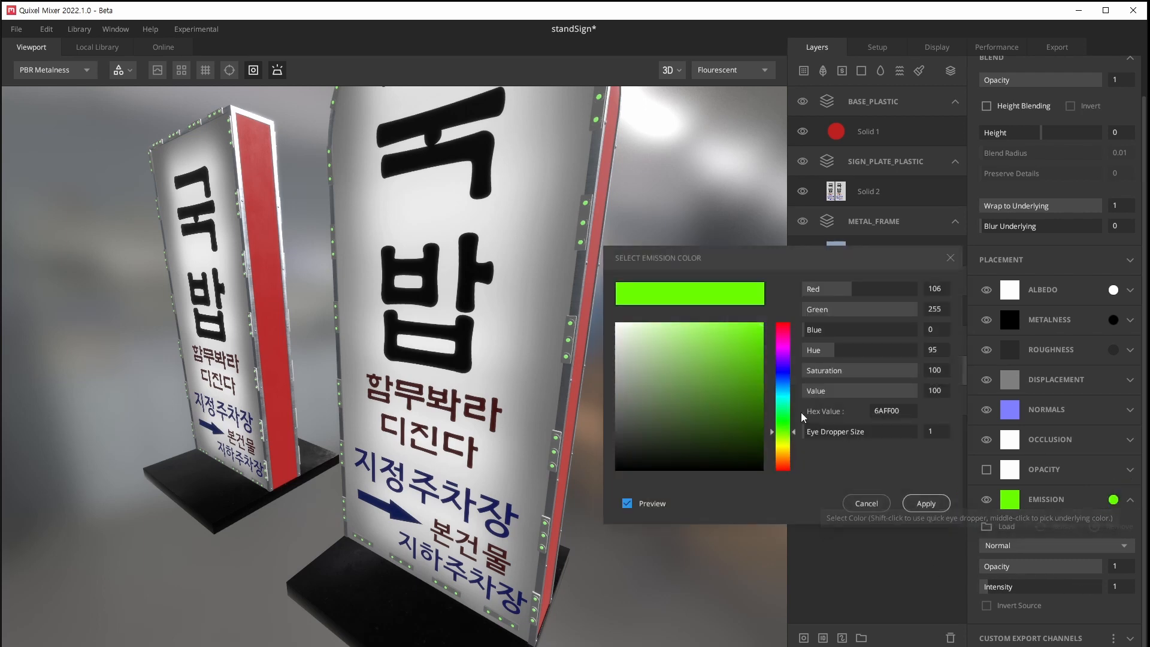
mouse_move(783, 413)
mouse_down()
mouse_move(783, 347)
mouse_move(785, 437)
mouse_move(784, 409)
mouse_move(786, 426)
mouse_up()
click(926, 503)
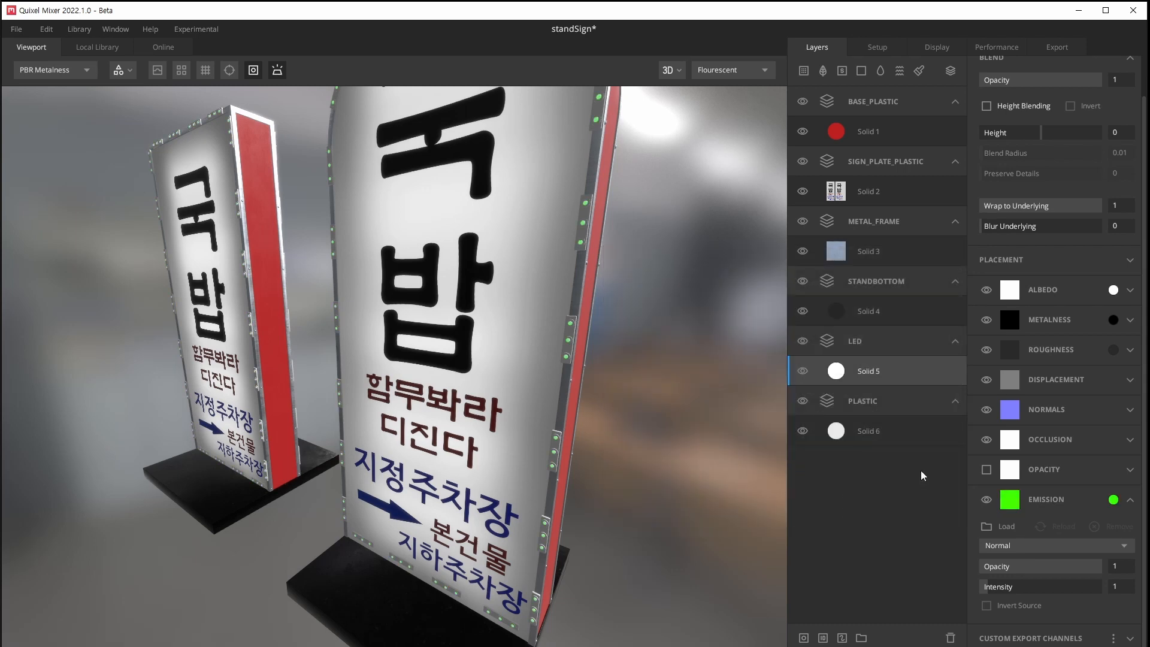
drag(600, 303, 782, 104)
Set the Light Intensity to 0.483, the Emission Intensity to 1.012, the Bloom Intensity to 0.701 and the Bloom Radius to 5.685
click(882, 48)
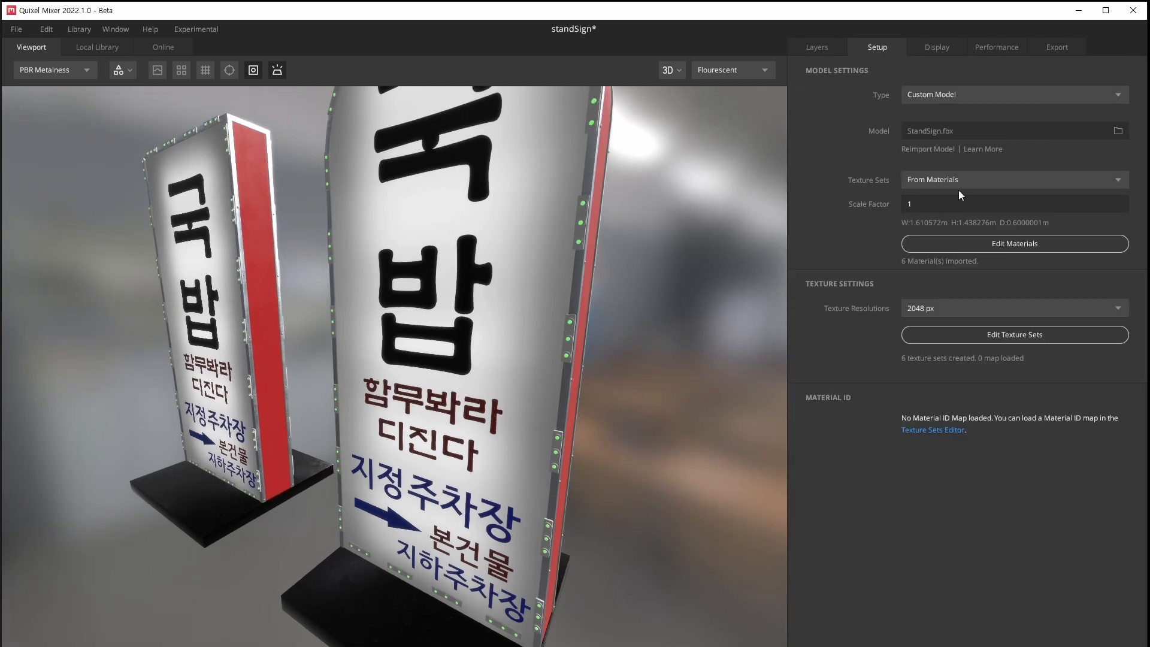
click(956, 48)
drag(930, 204, 922, 207)
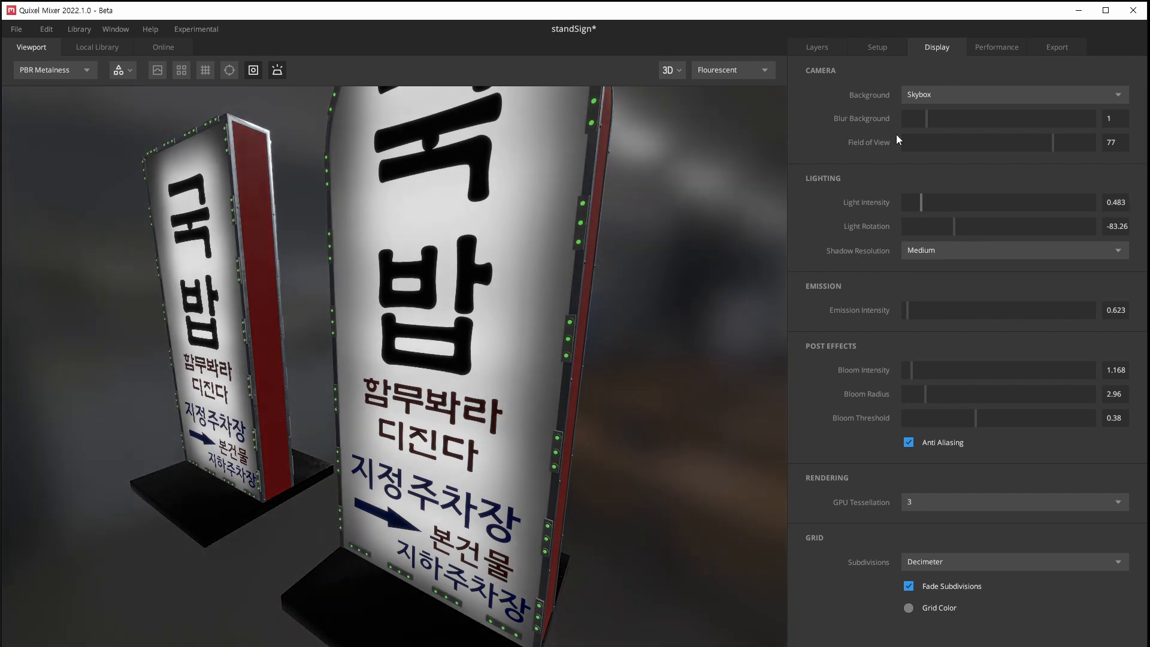
drag(922, 310, 917, 311)
mouse_move(917, 368)
mouse_down()
mouse_move(952, 369)
mouse_move(933, 386)
mouse_move(950, 393)
mouse_move(908, 366)
mouse_up()
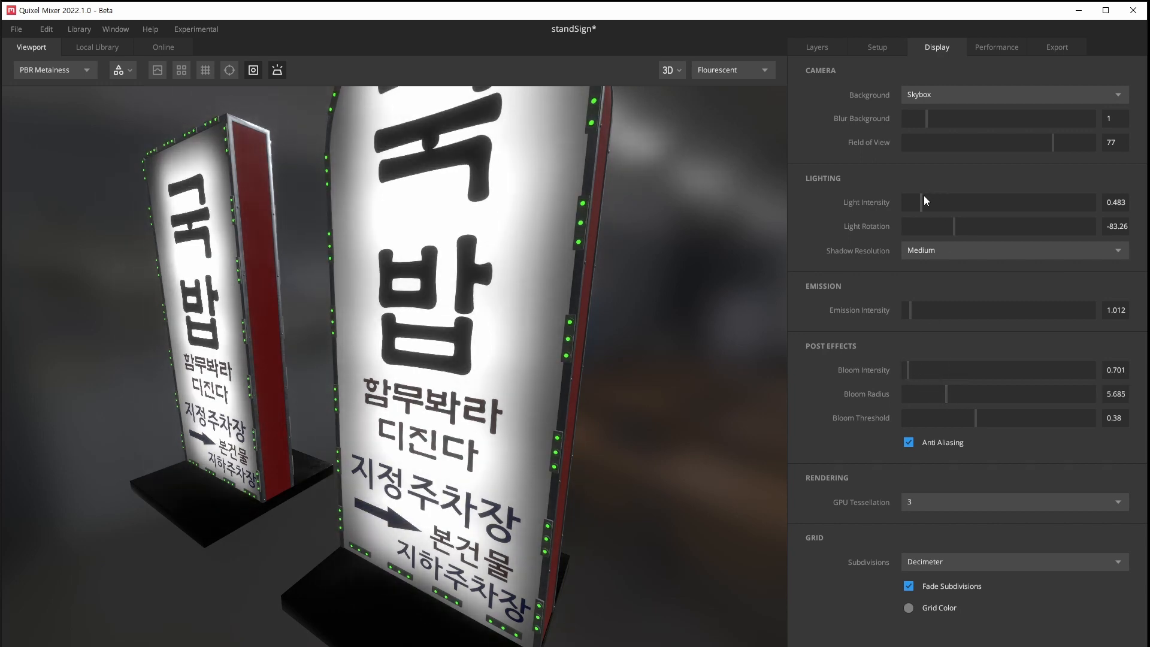
Dim the Light Intensity to 0.327 and set the Bloom Intensity to 2.259 with a Bloom Radius of 6.386
drag(924, 195, 915, 204)
scroll(606, 320, down, 5)
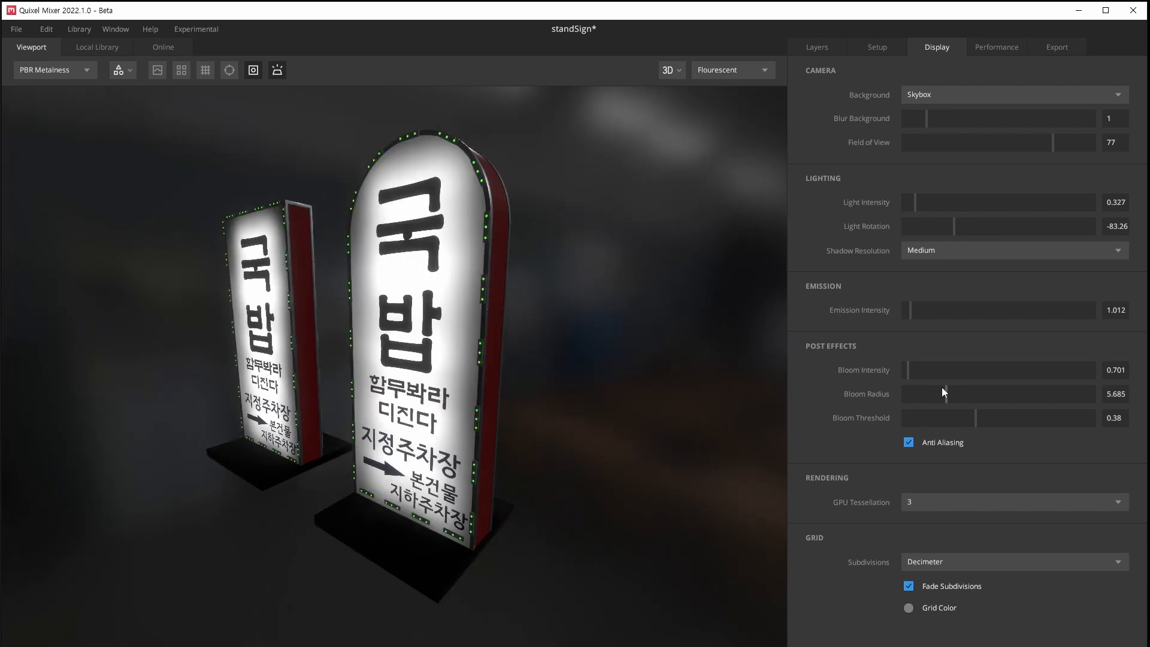
drag(942, 387, 920, 372)
Select the Solid 2 layer in SIGN_PLATE_PLASTIC, try an emission intensity of 0.2 and set it to 0.3
click(814, 46)
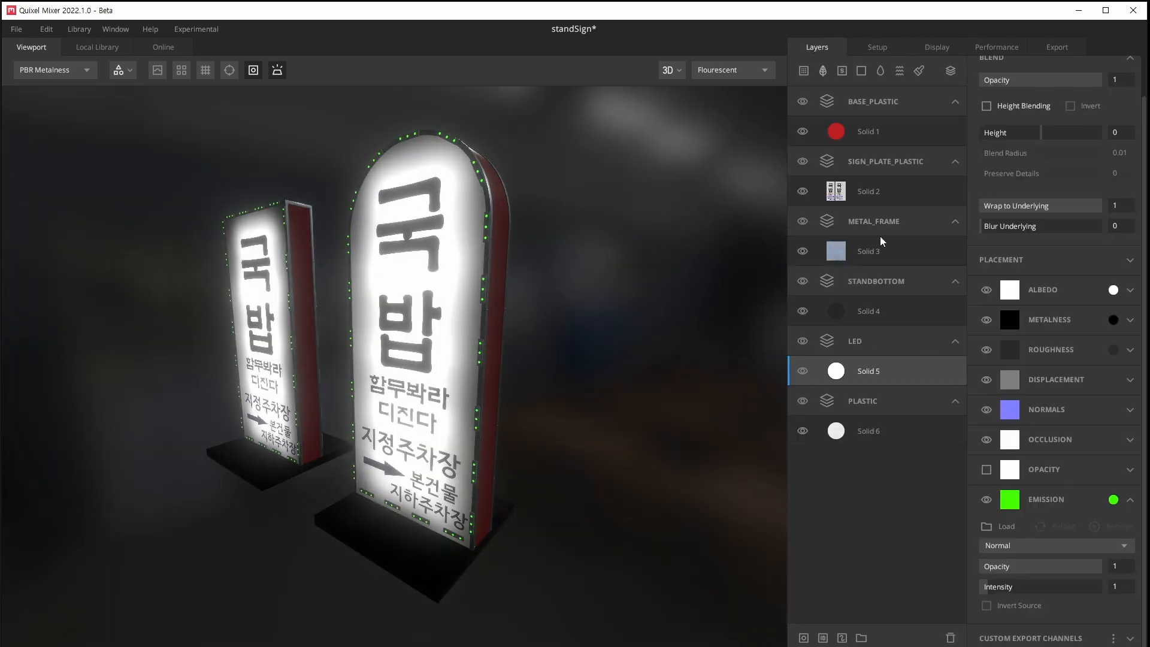
scroll(1008, 566, down, 5)
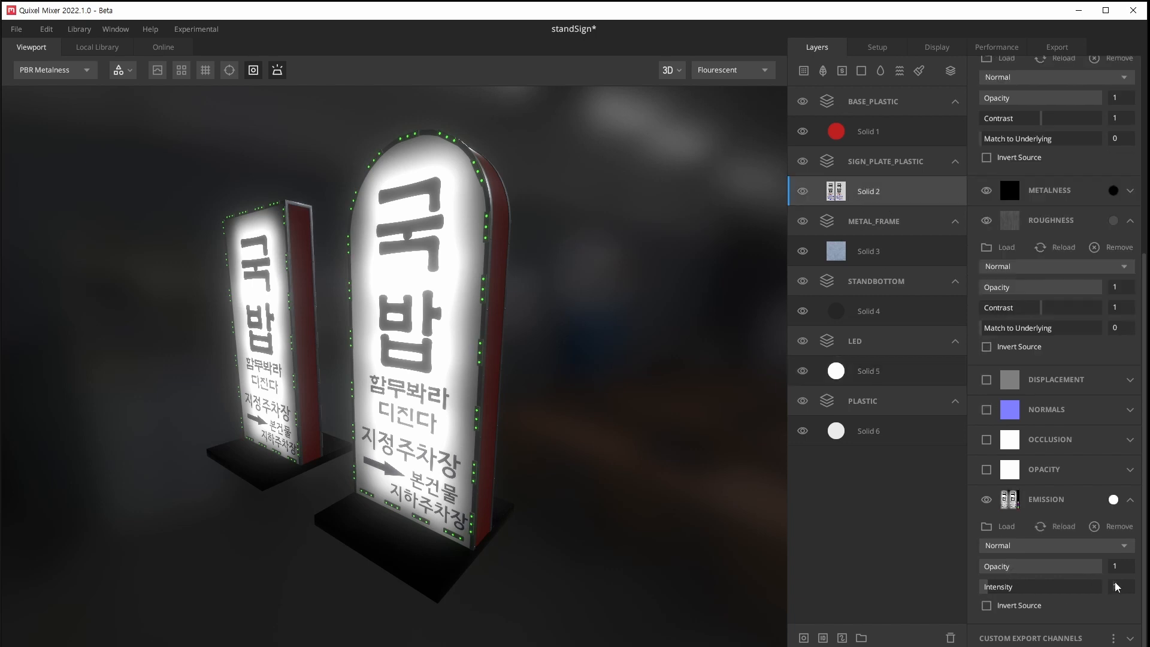
text(0.2)
key(Return)
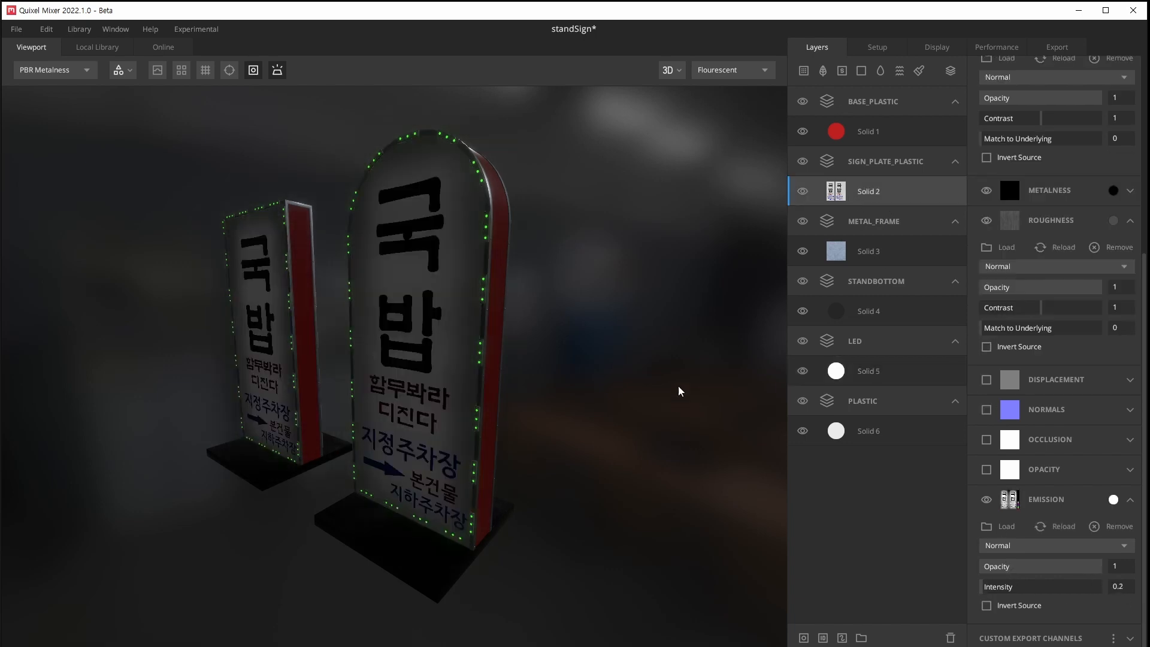
click(1115, 585)
text(0.3)
key(Return)
Raise the display Emission Intensity to 7.555 and view the glowing signs and LEDs from different angles
click(891, 51)
scroll(585, 287, up, 2)
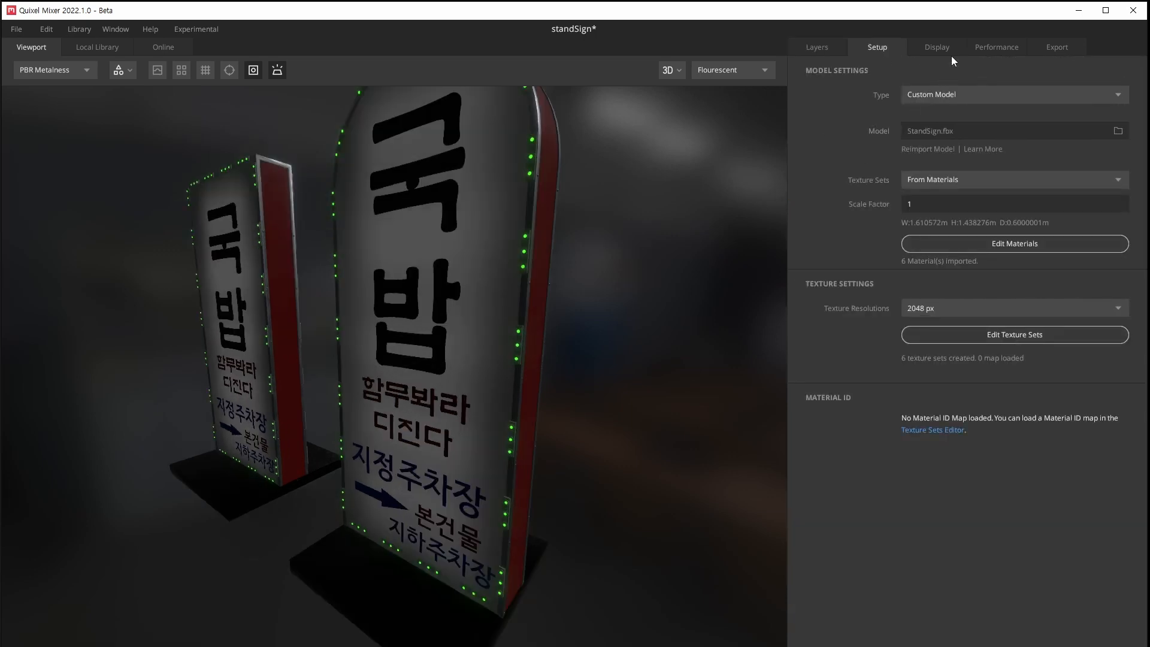
click(944, 49)
mouse_move(958, 309)
mouse_down()
mouse_move(932, 309)
mouse_move(972, 309)
mouse_move(958, 307)
mouse_up()
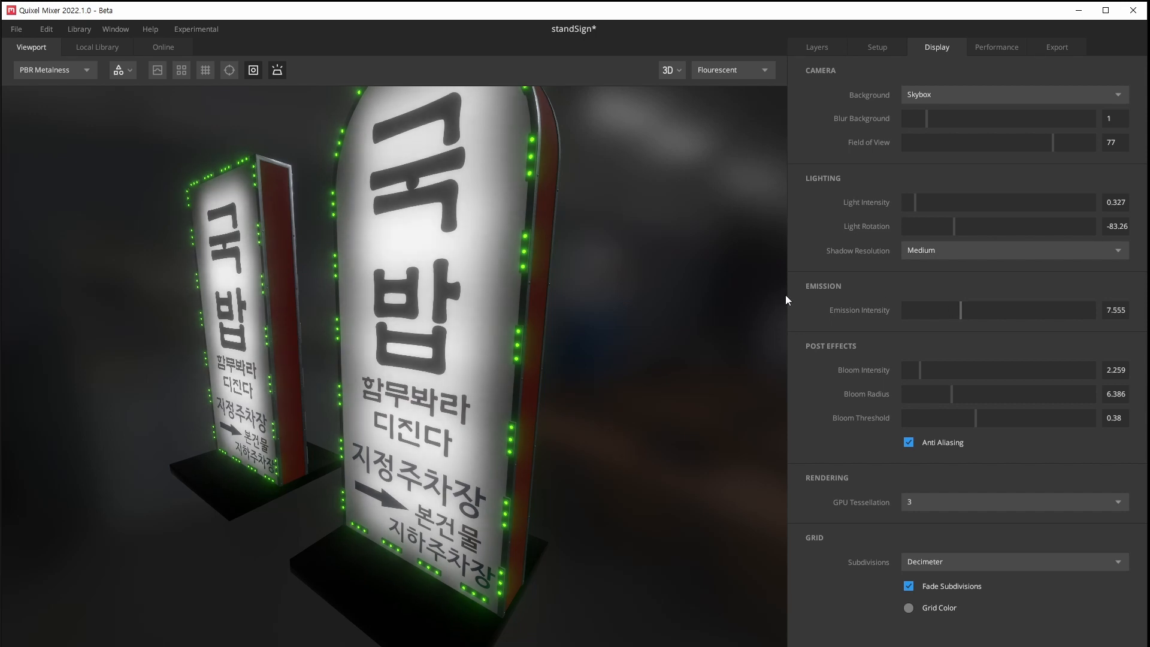
mouse_move(617, 294)
mouse_down()
mouse_move(606, 297)
mouse_move(617, 295)
mouse_up()
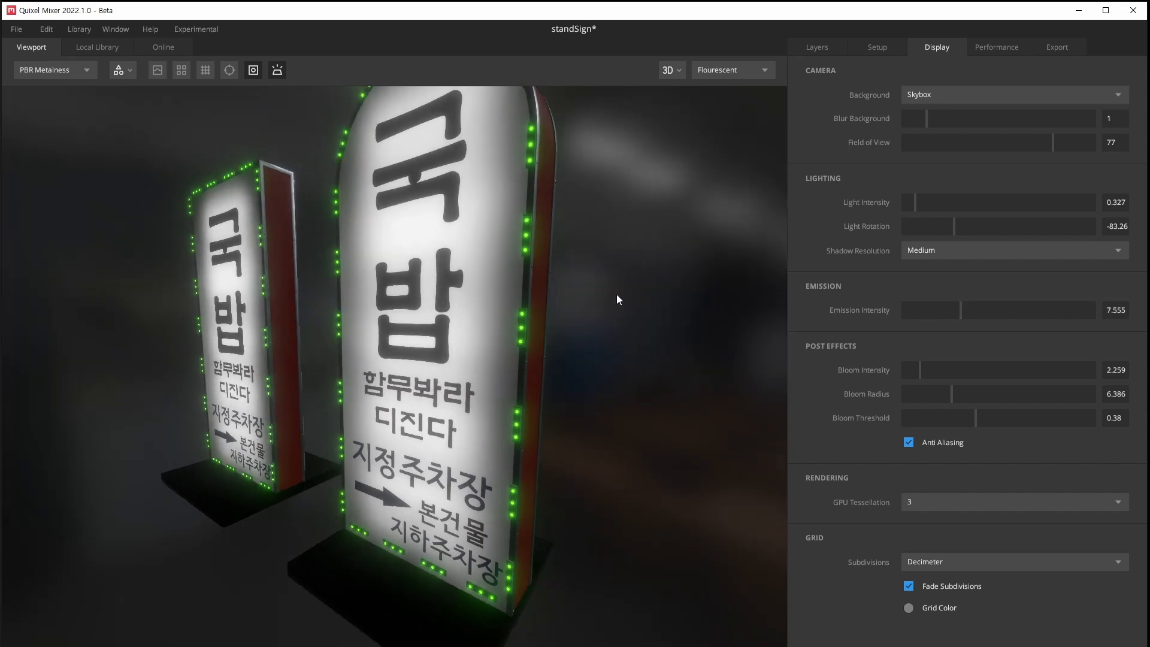
drag(586, 318, 364, 105)
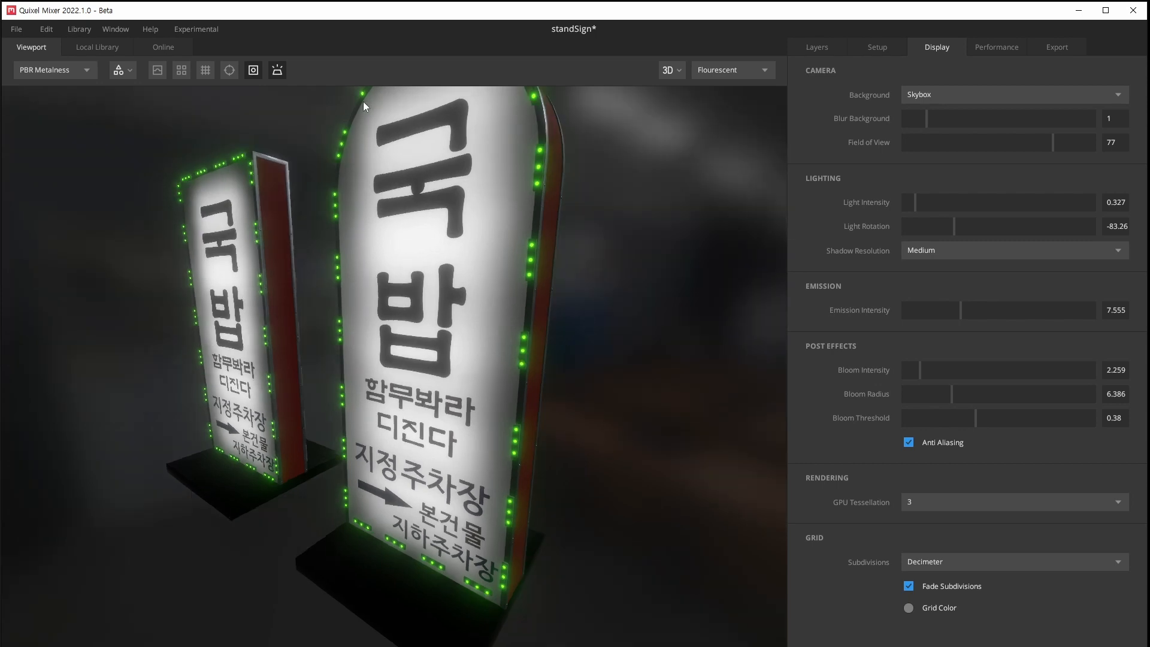
Try emission intensities of 0.1 and 0.2 on the Solid 2 layer and view the sign plates
click(823, 47)
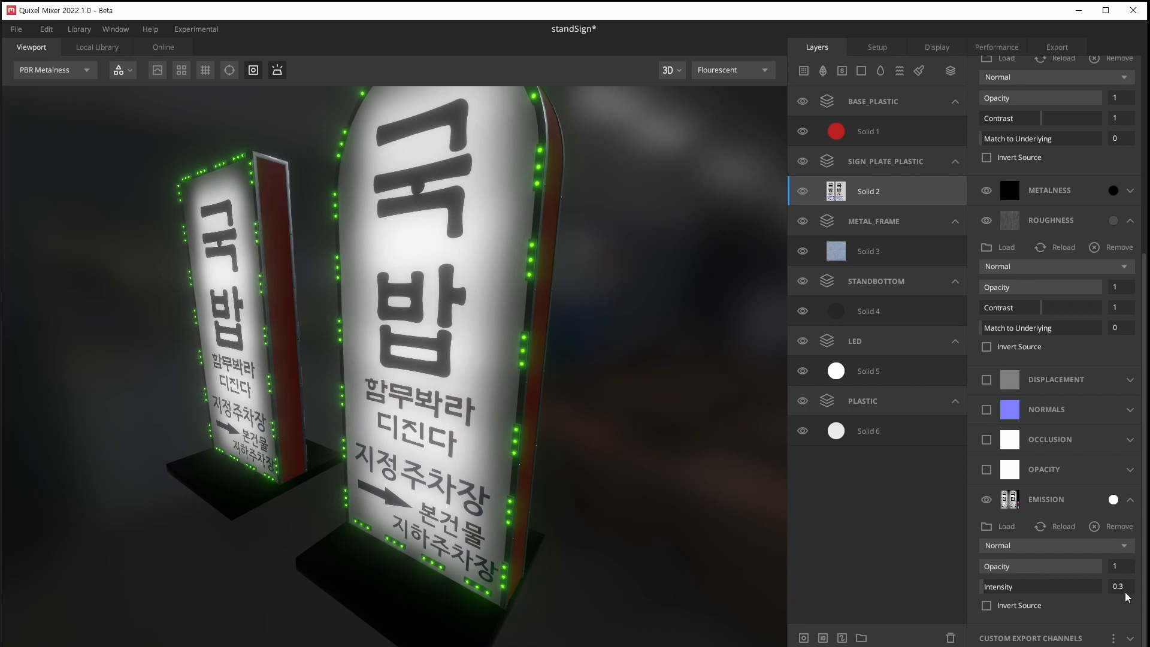
text(0.1)
key(Return)
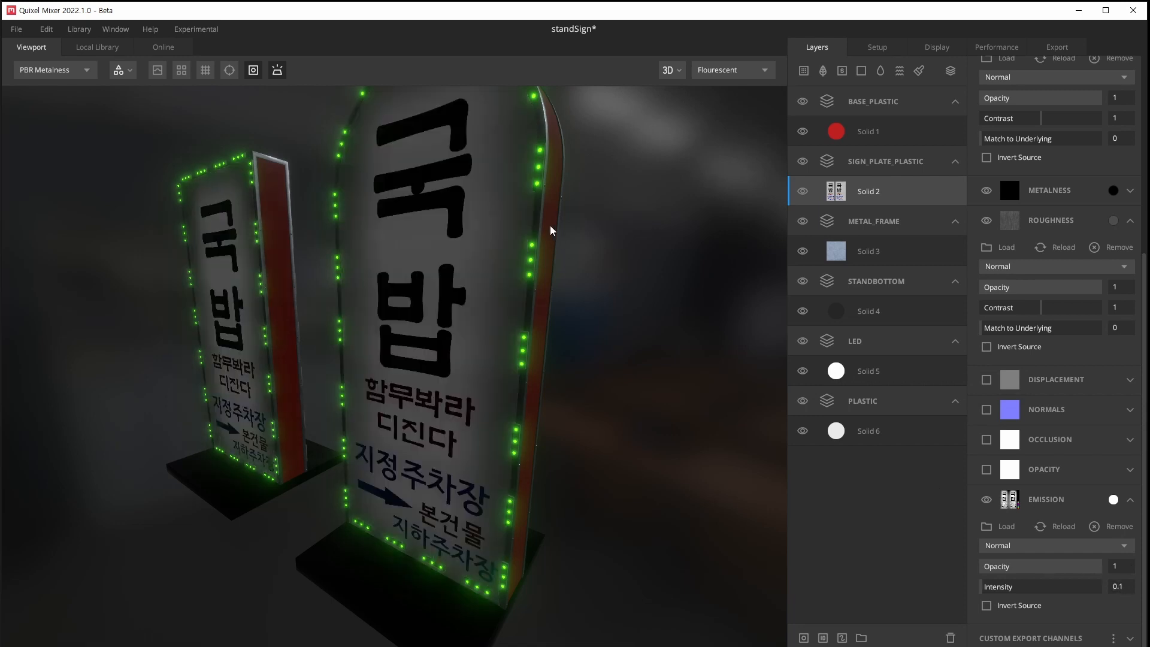
click(1118, 586)
text(0.2)
key(Return)
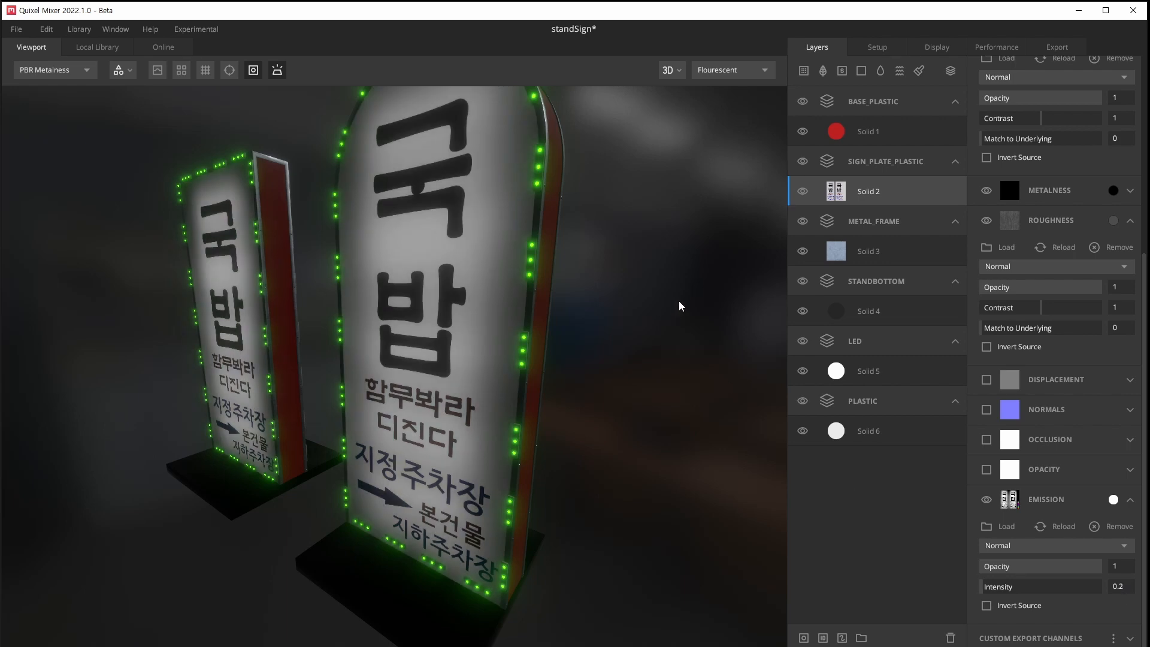
drag(679, 306, 684, 379)
Set the Solid 2 layer's emission intensity to 0.3 and view the signs from another angle
click(1123, 590)
text(0.)
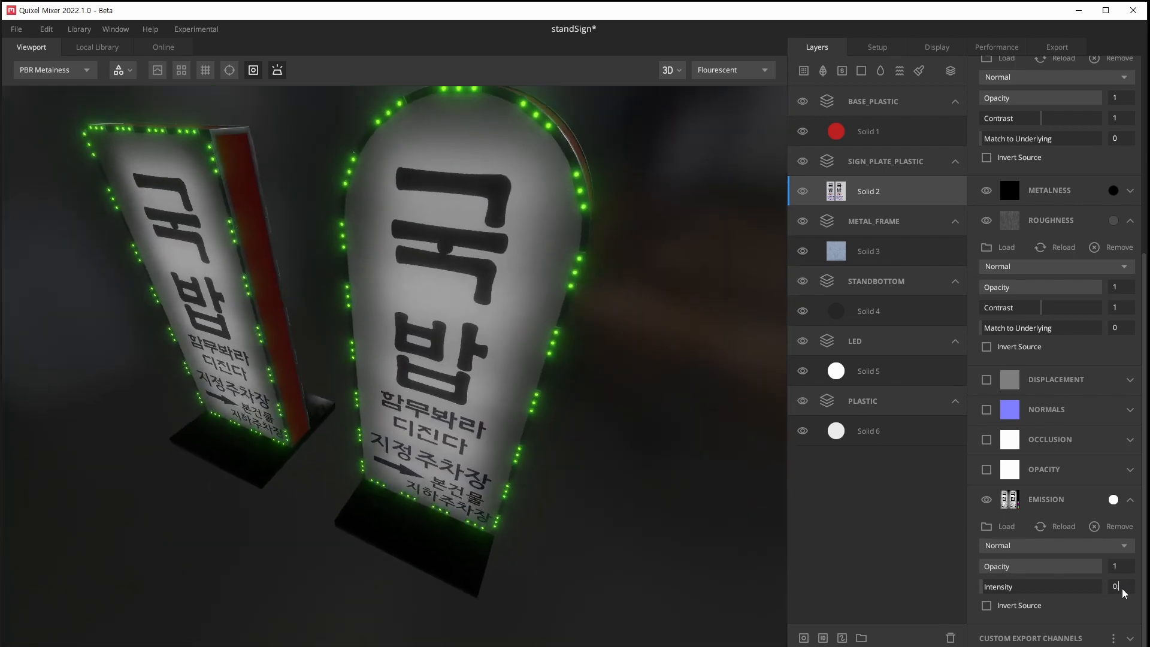
text(3)
key(Return)
drag(614, 437, 603, 399)
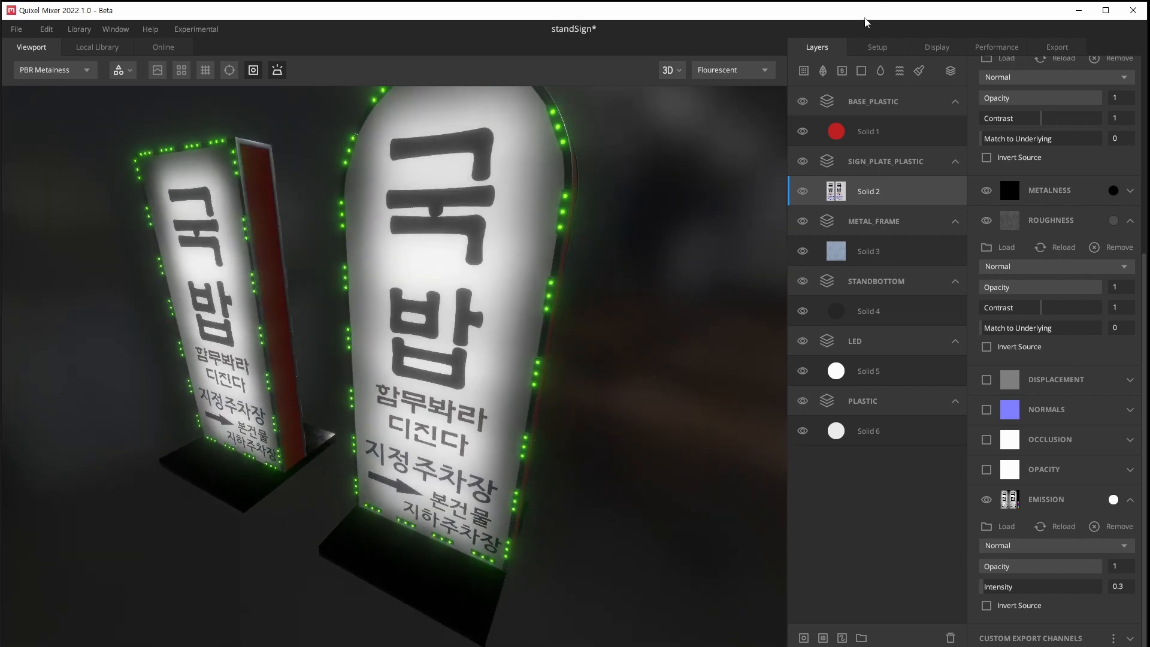
Lower the display Emission Intensity to 5.607
click(861, 43)
click(932, 45)
drag(698, 258, 670, 270)
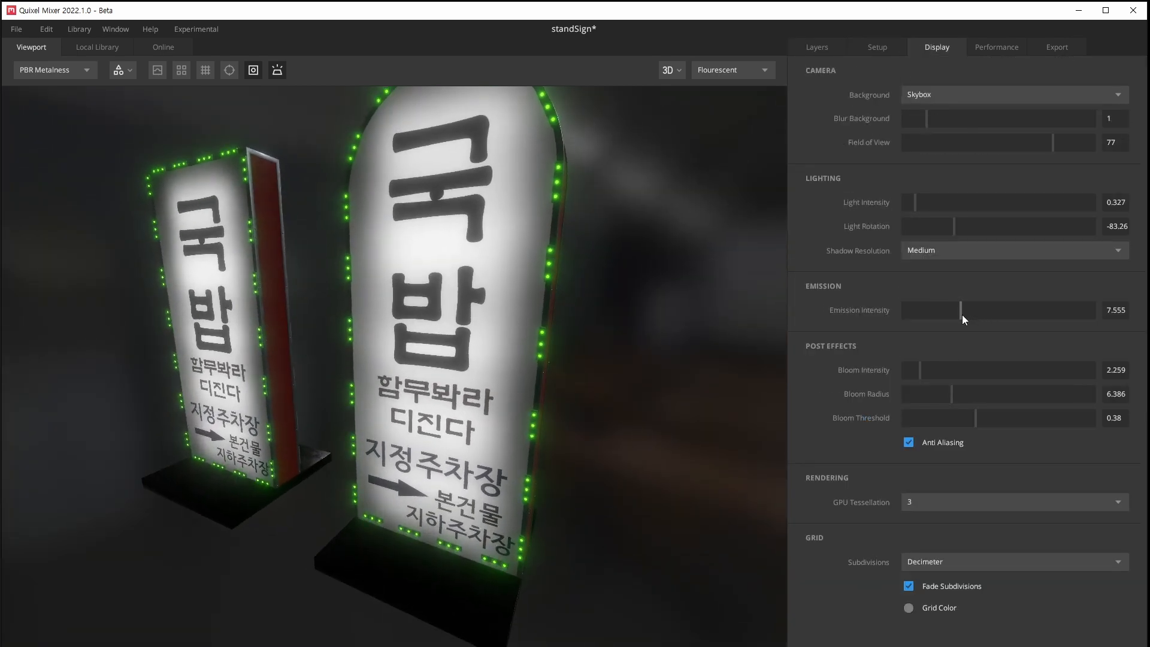
mouse_move(962, 315)
mouse_down()
mouse_move(915, 315)
mouse_move(965, 320)
mouse_move(925, 321)
mouse_move(940, 329)
mouse_move(946, 315)
mouse_up()
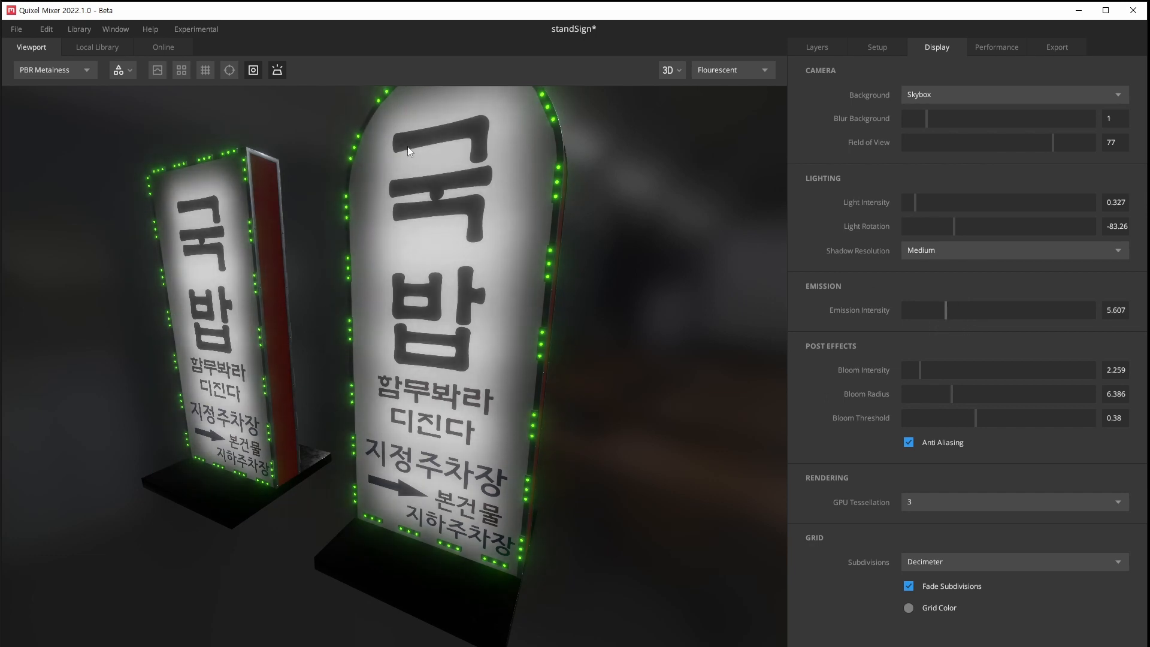
Preview the signs' emission channel on its own, try a display Emission Intensity of 4.829 and return to the PBR Metalness view
click(35, 67)
click(58, 267)
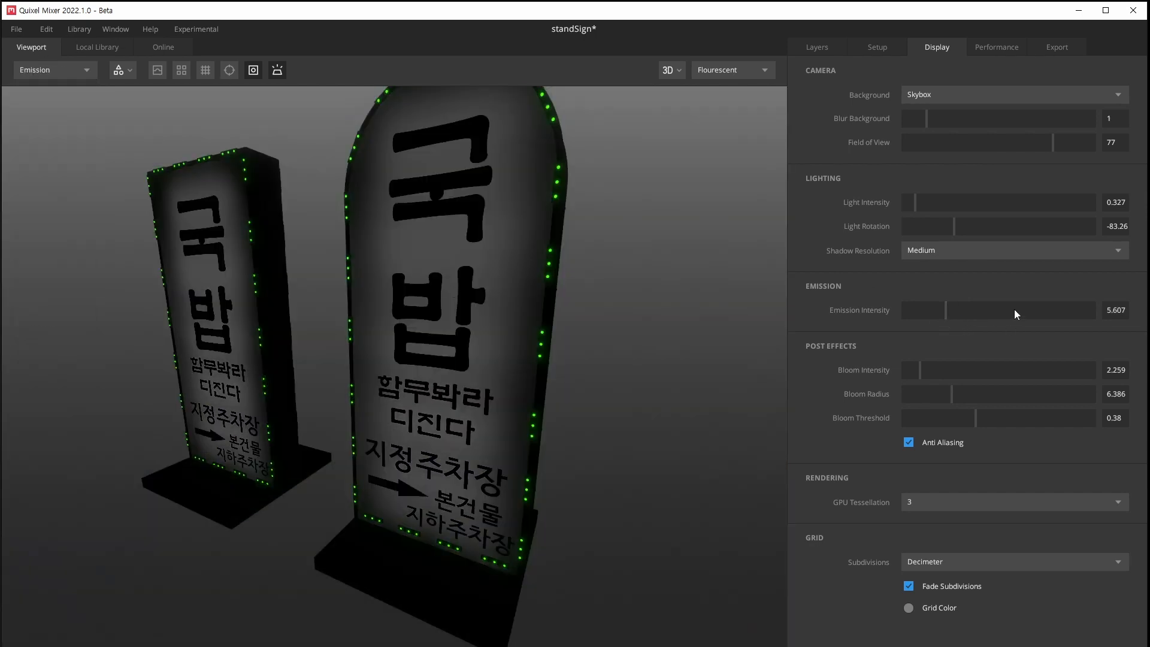
click(949, 309)
click(51, 69)
click(49, 84)
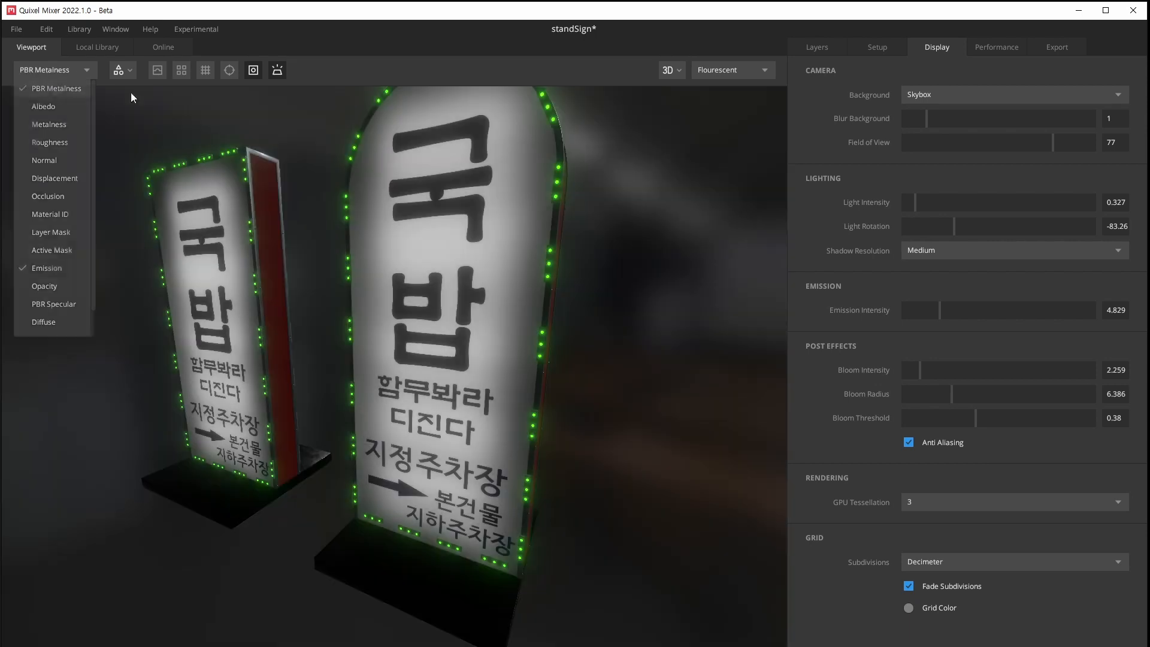
Lower the display Emission Intensity to 3.427, raise the Bloom Intensity to 6.308 and view the signs up close
drag(952, 311, 929, 308)
drag(921, 367, 949, 370)
drag(659, 336, 641, 196)
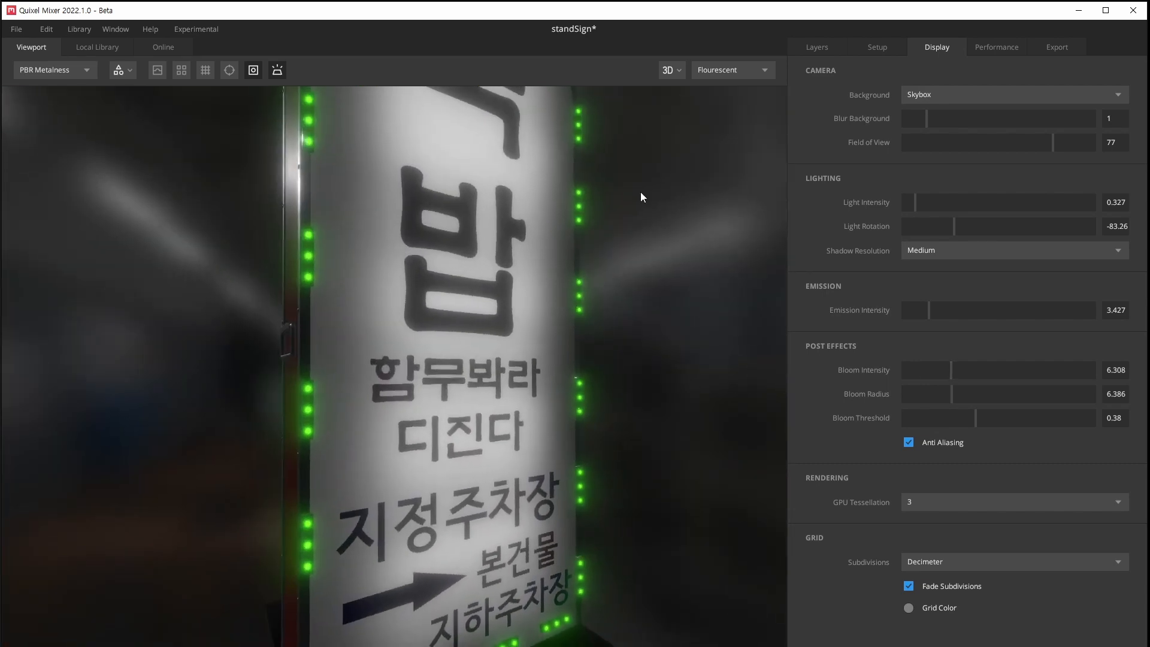
drag(652, 309, 557, 270)
Change the emission color of the LED set's Solid 5 layer to purple BF00FF after trying blue
click(815, 46)
scroll(455, 295, down, 6)
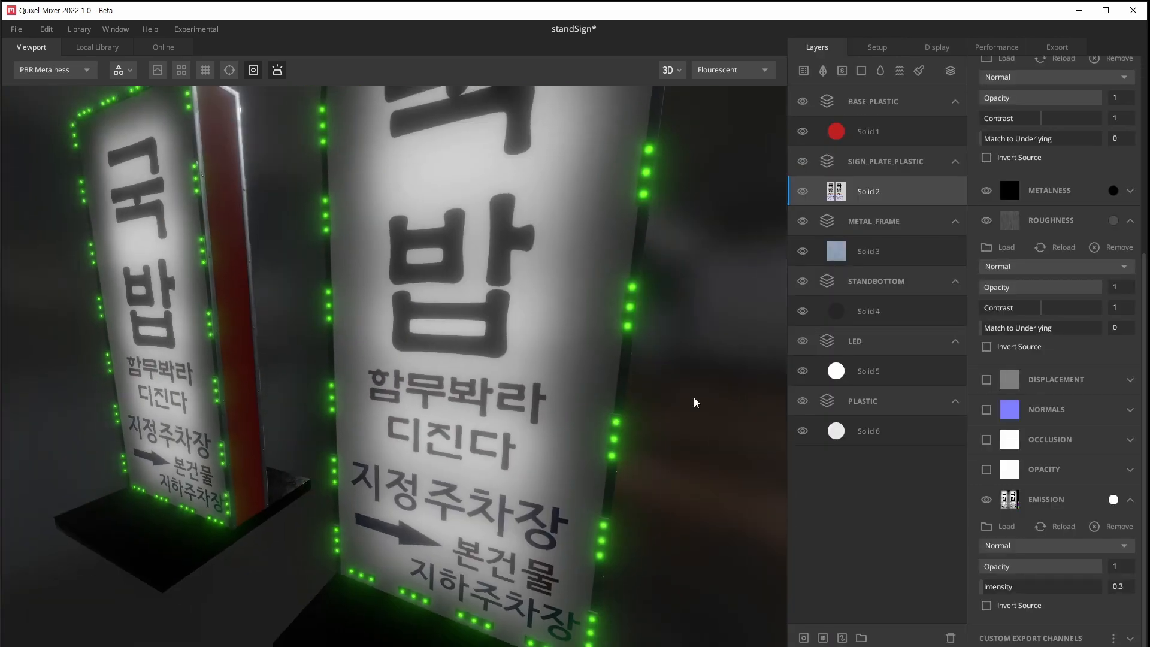
click(890, 375)
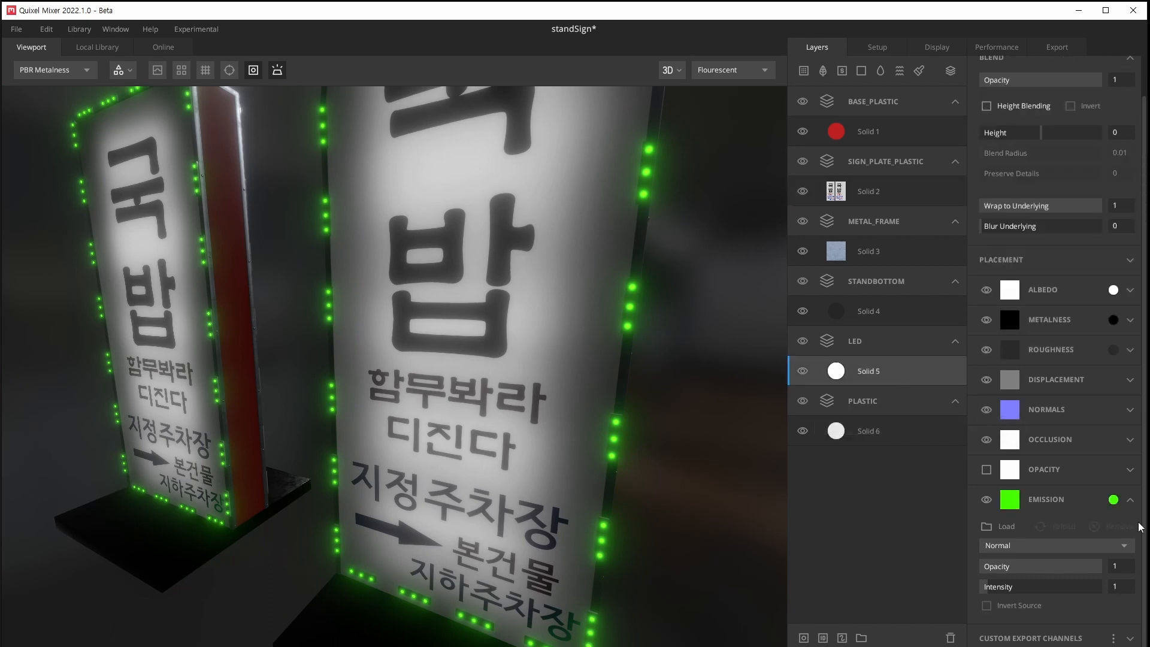
click(1113, 499)
drag(782, 338, 784, 355)
drag(785, 418, 784, 375)
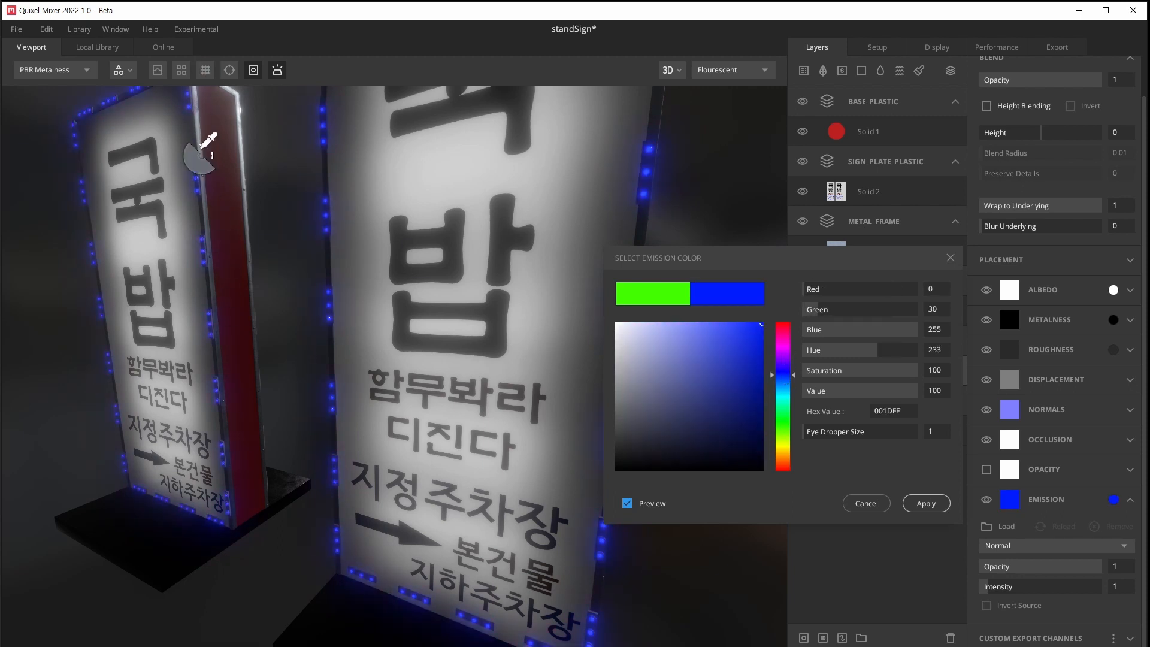
drag(785, 364, 784, 354)
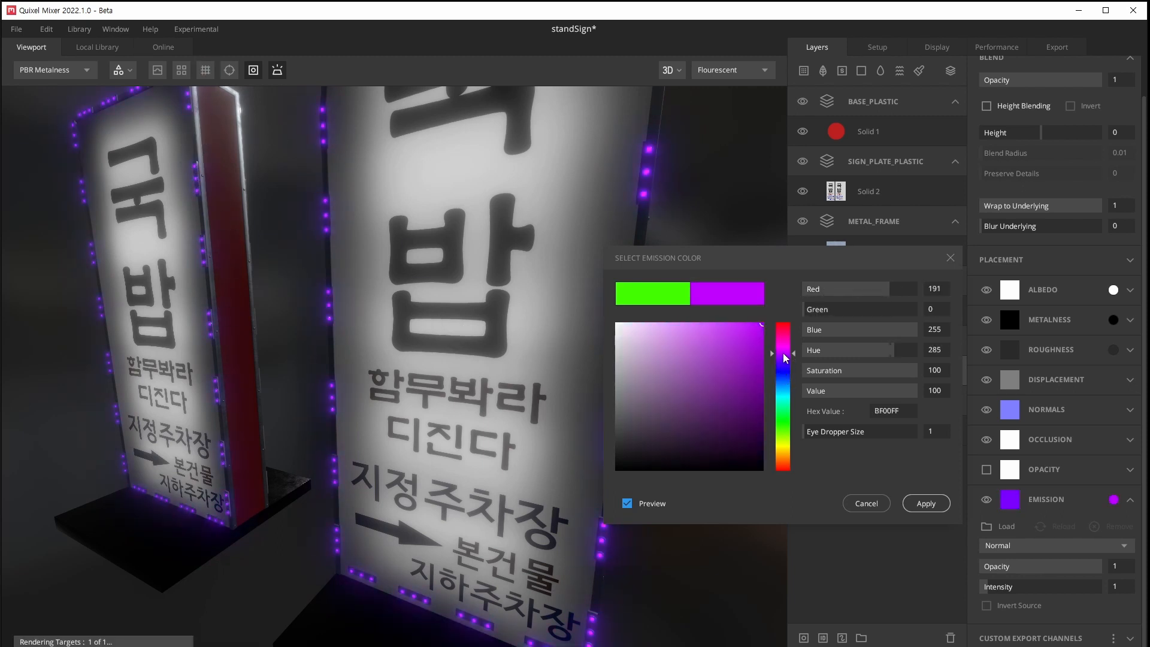
click(927, 503)
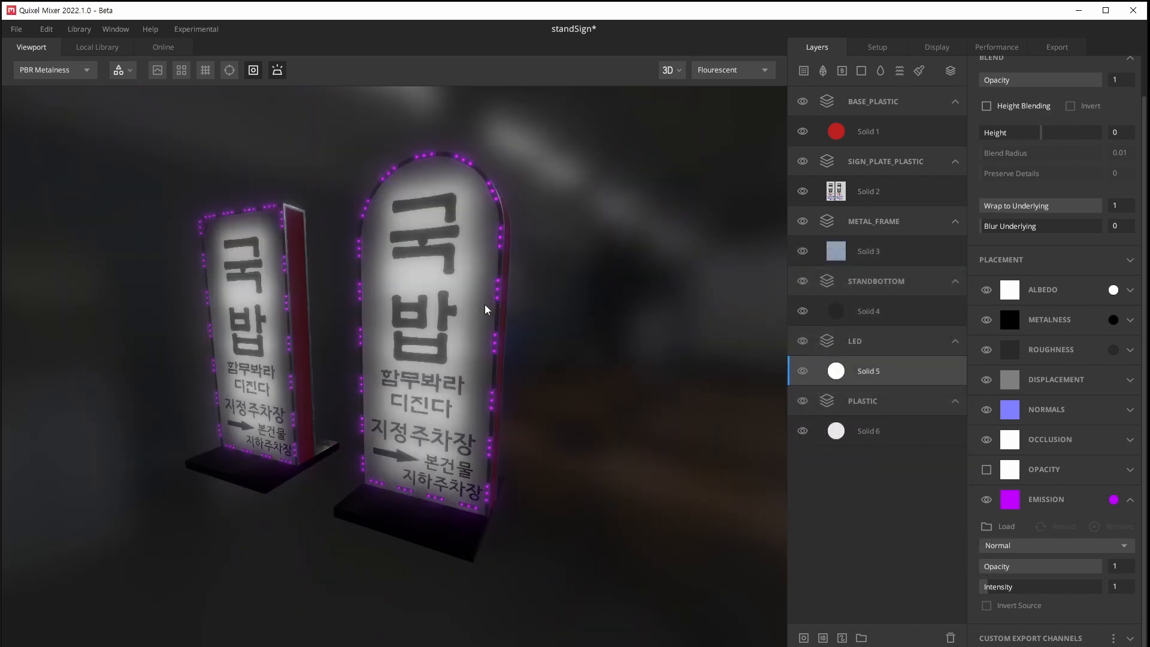
Raise the display Light Intensity to 0.732 and view the signs with the purple LEDs from another angle
drag(600, 303, 565, 339)
click(905, 37)
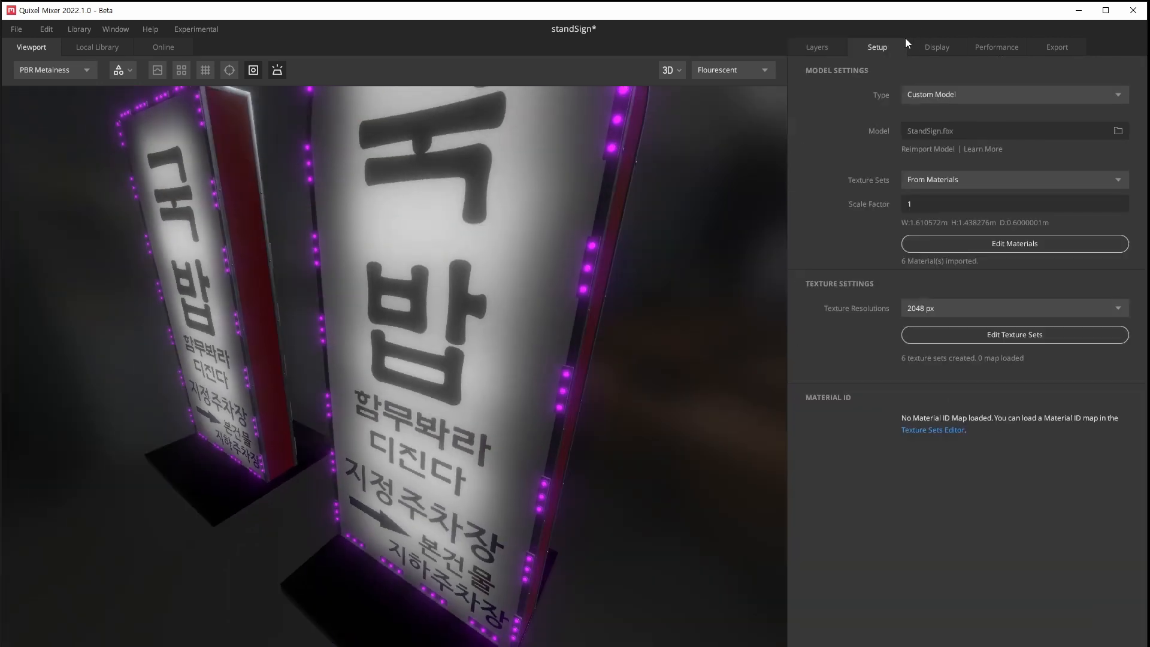
click(914, 38)
drag(920, 201, 930, 203)
drag(548, 284, 599, 252)
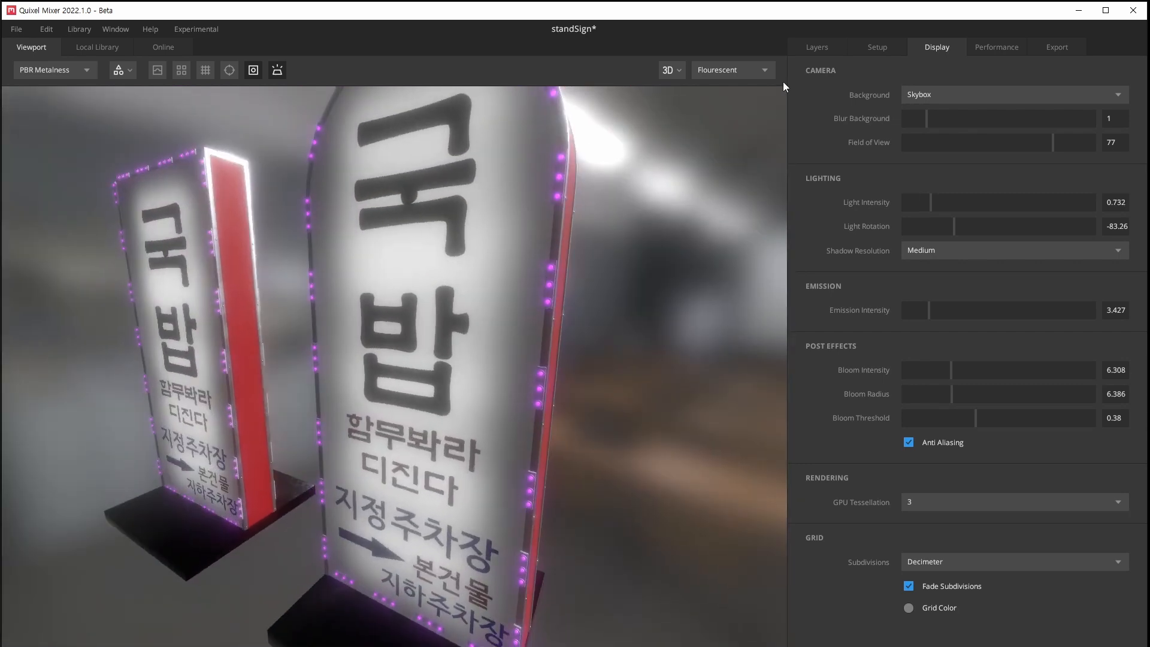
Add an empty layer set targeting Metal_Frame between the STANDBOTTOM and LED sets and view both signs from several angles
click(812, 49)
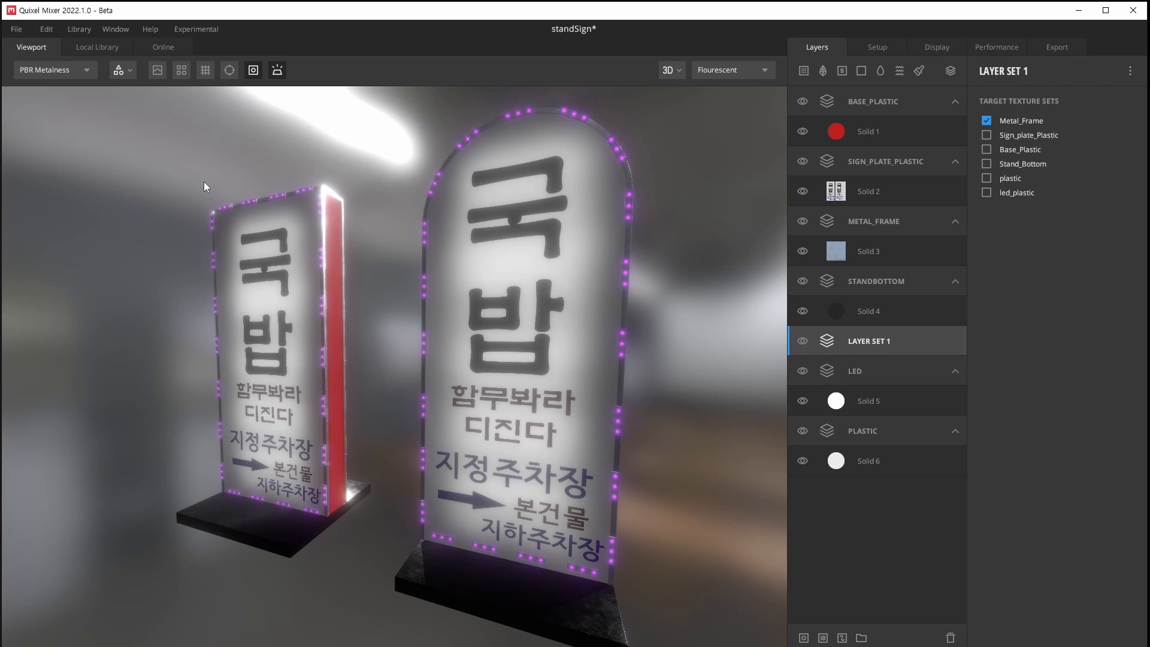
key(alt+Tab)
drag(423, 214, 513, 235)
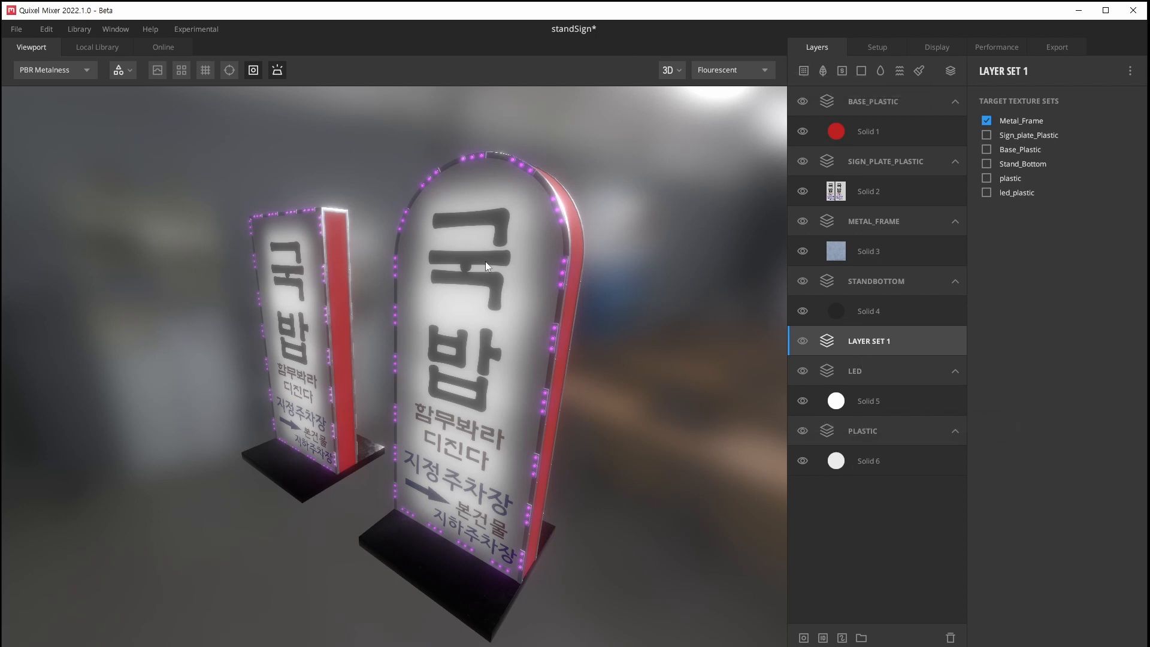
drag(485, 262, 509, 251)
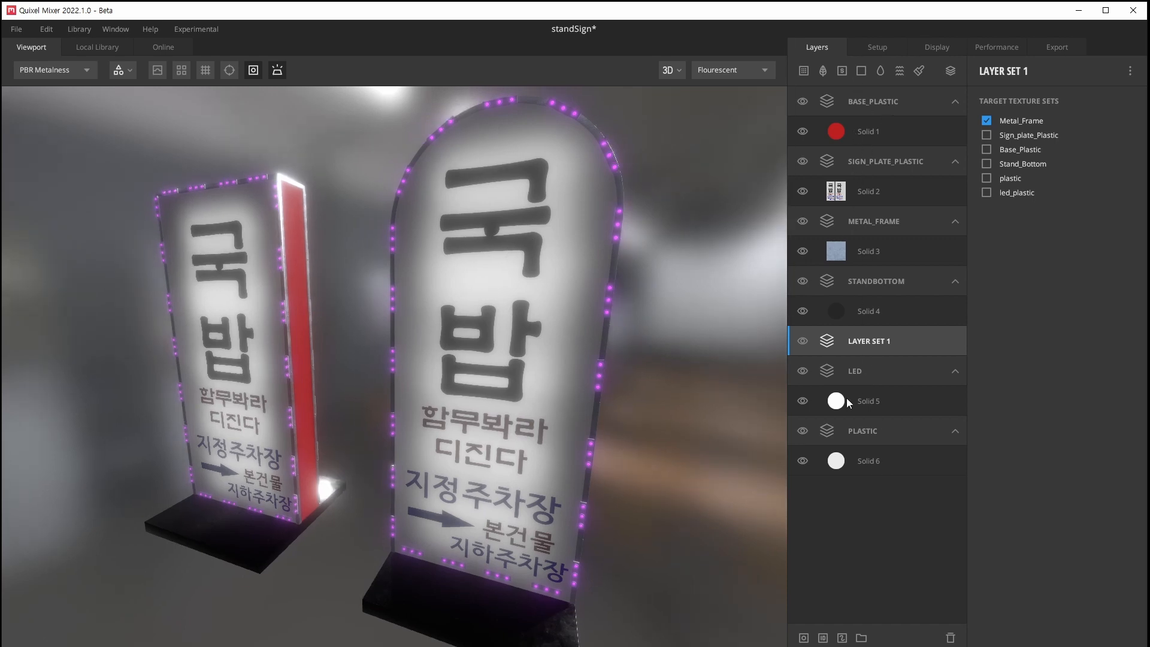
drag(575, 294, 619, 358)
drag(474, 376, 680, 335)
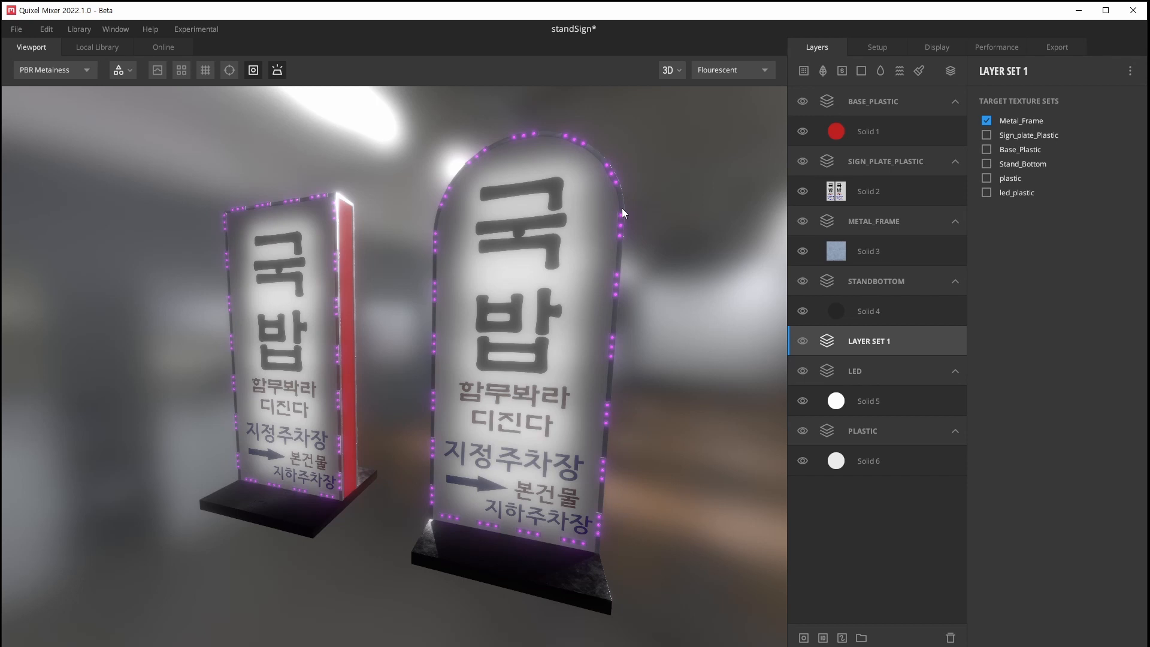
drag(622, 208, 614, 185)
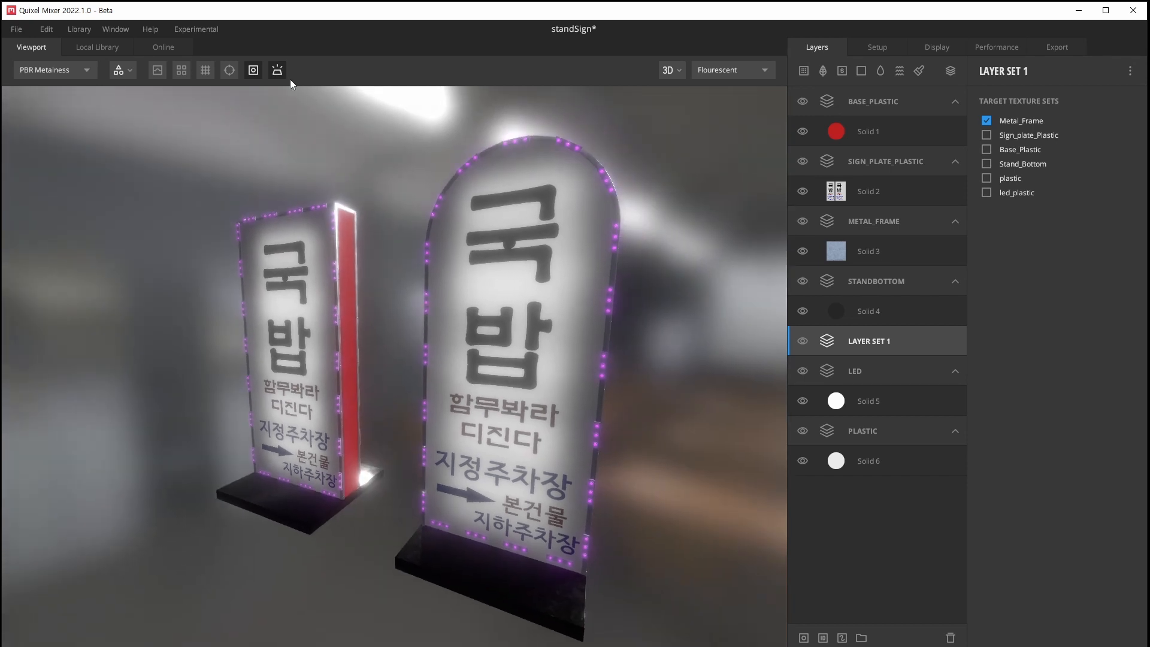
Look at the online and local asset libraries and return to the 3D viewport
click(170, 43)
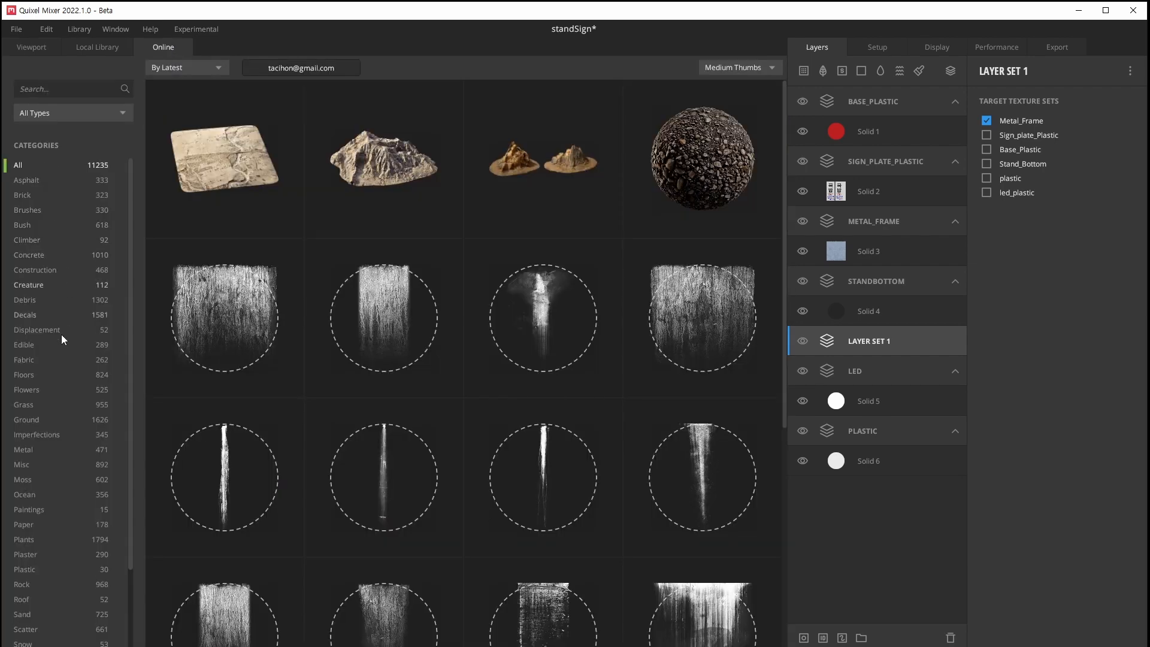
click(83, 51)
click(40, 48)
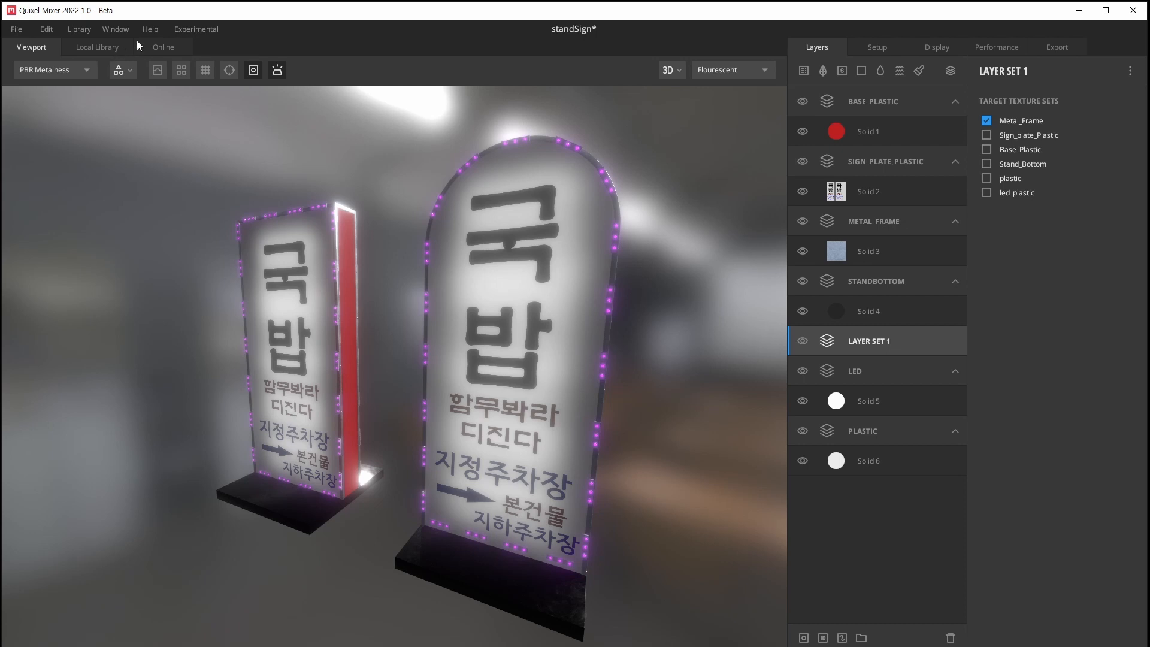
alt+middle_drag(423, 214, 410, 222)
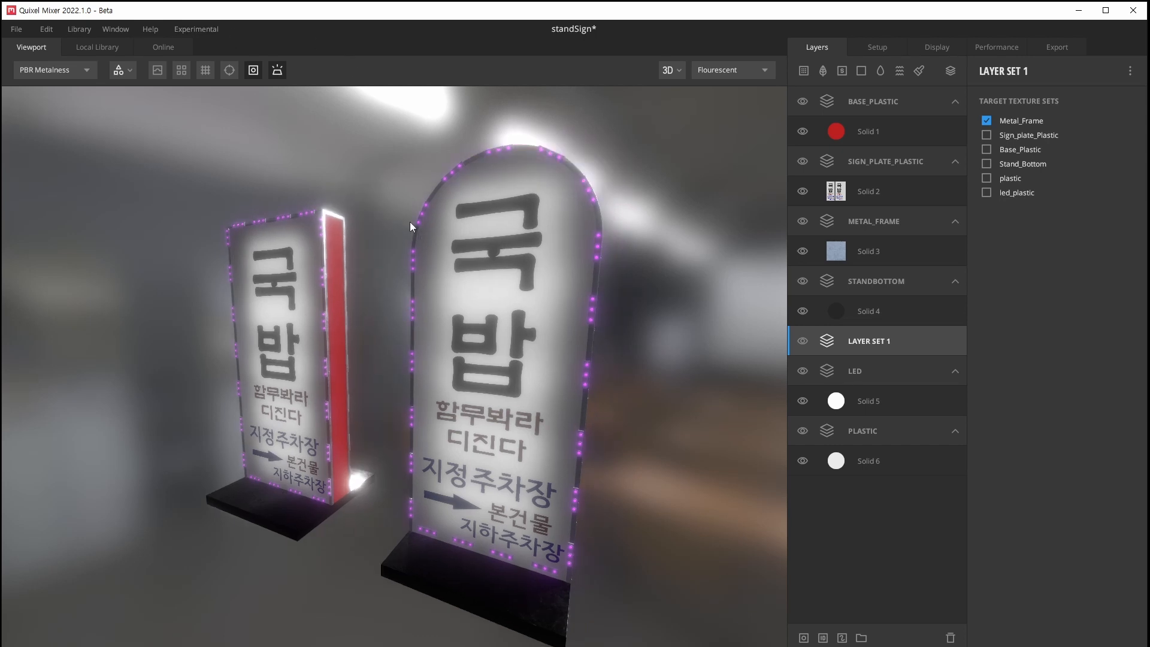
alt+drag(419, 224, 434, 214)
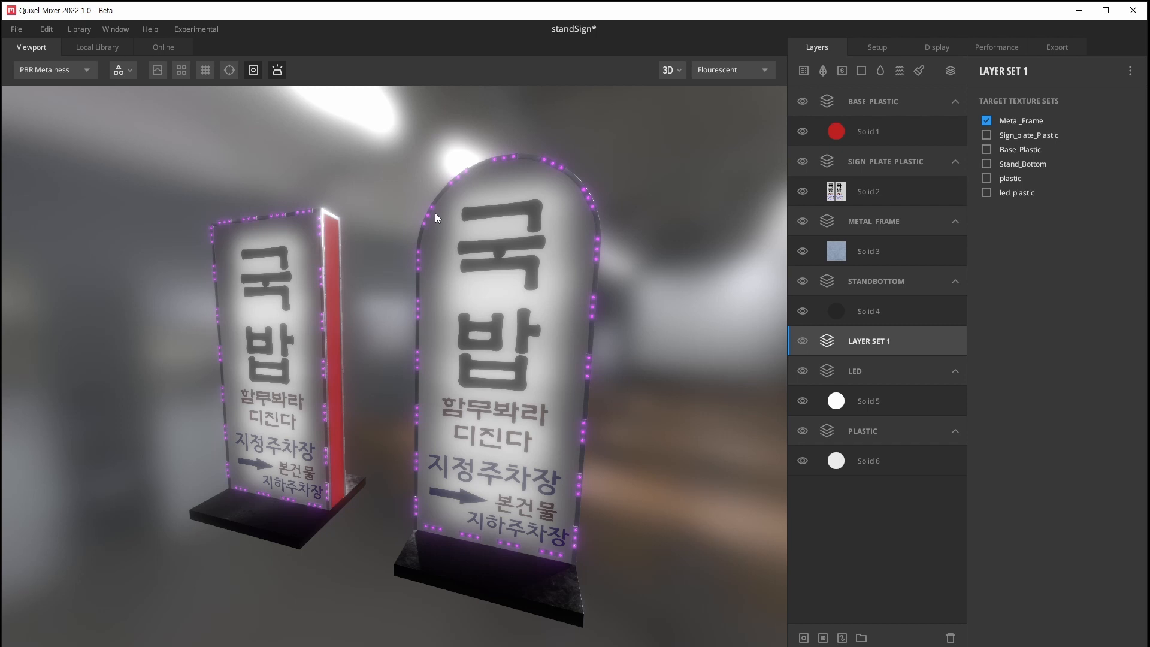
drag(435, 214, 451, 291)
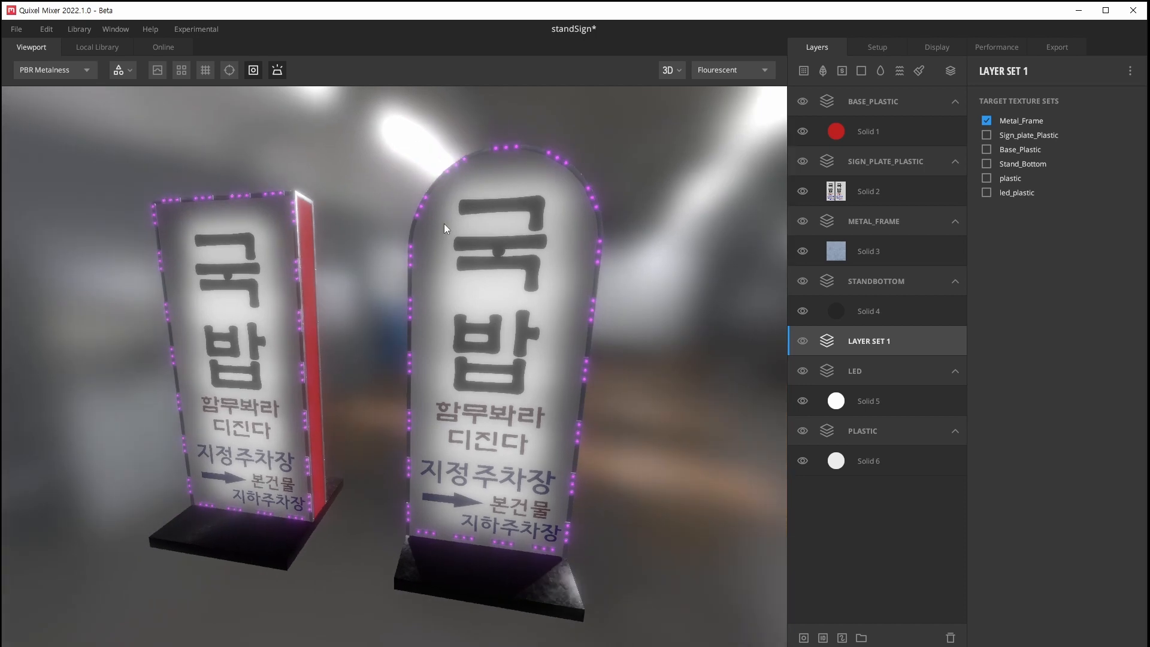
drag(444, 228, 428, 231)
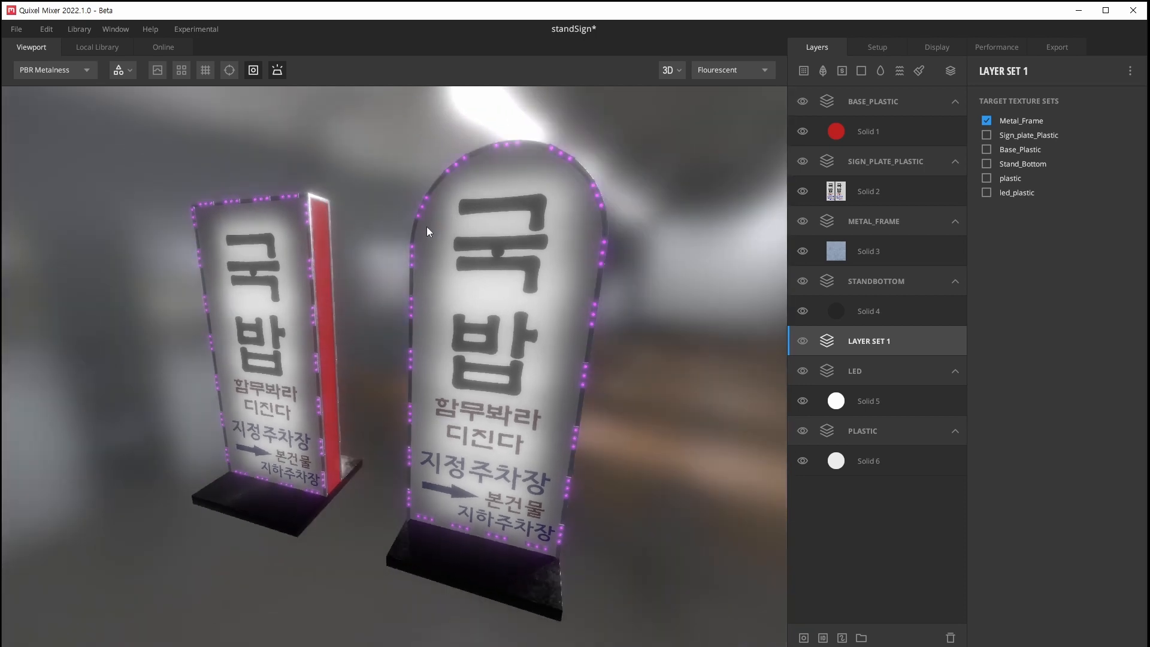